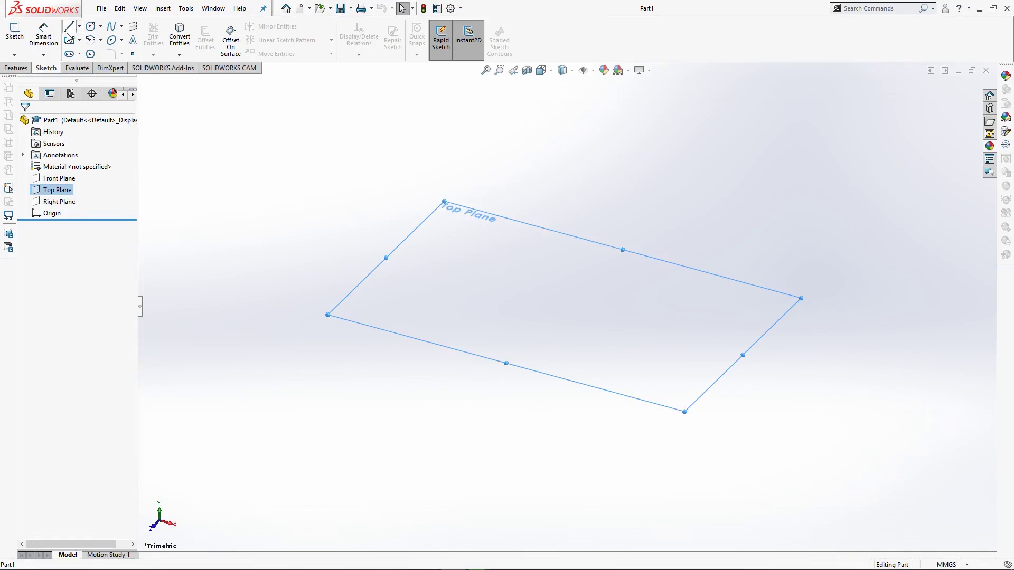
- Sketch a 30 mm square on the Top Plane with one corner at the origin
click(70, 40)
drag(566, 307, 630, 243)
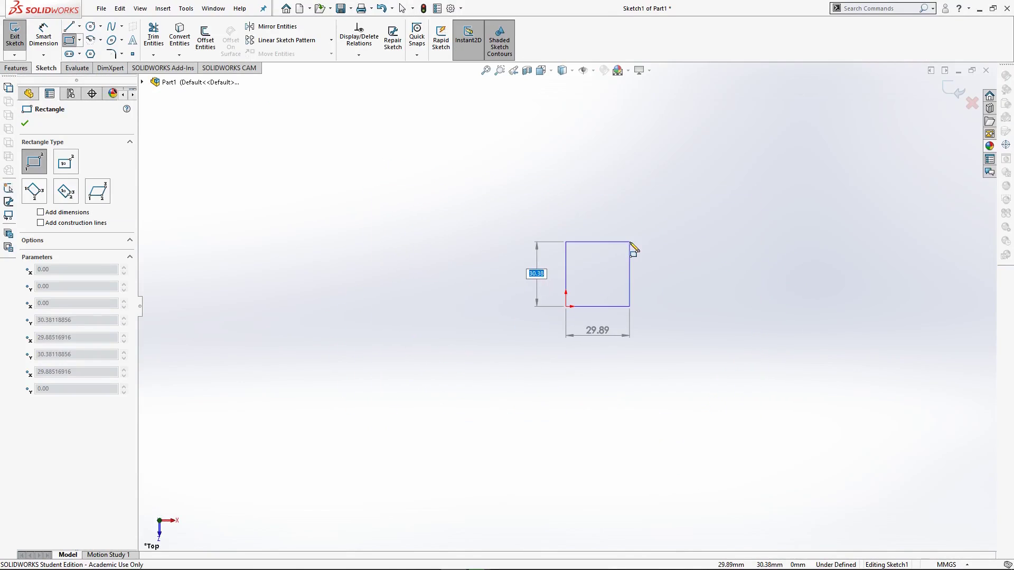
text(30)
key(Return)
- Extrude the square sketch to a blind depth of 60 mm
click(15, 68)
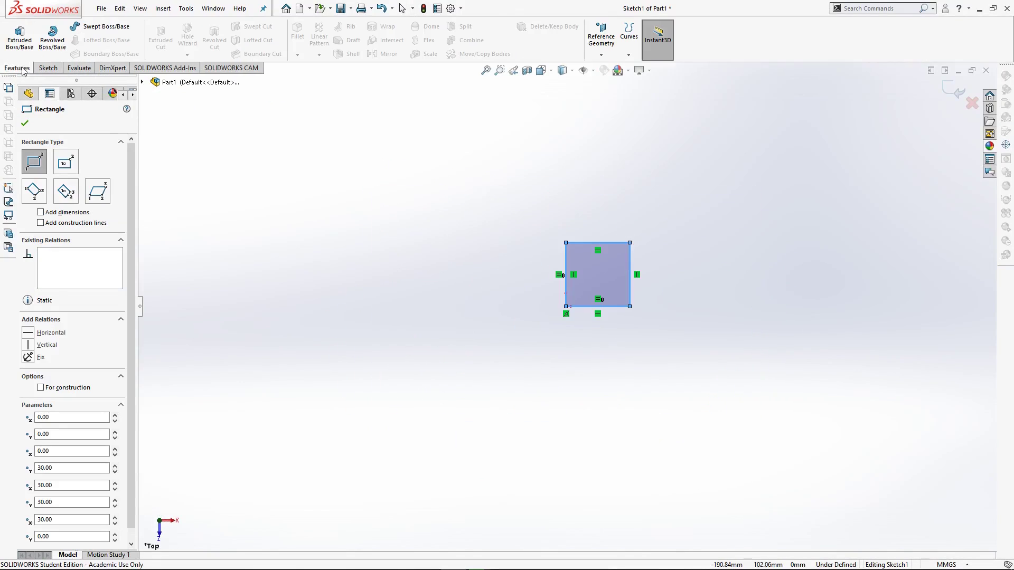
click(19, 42)
text(60)
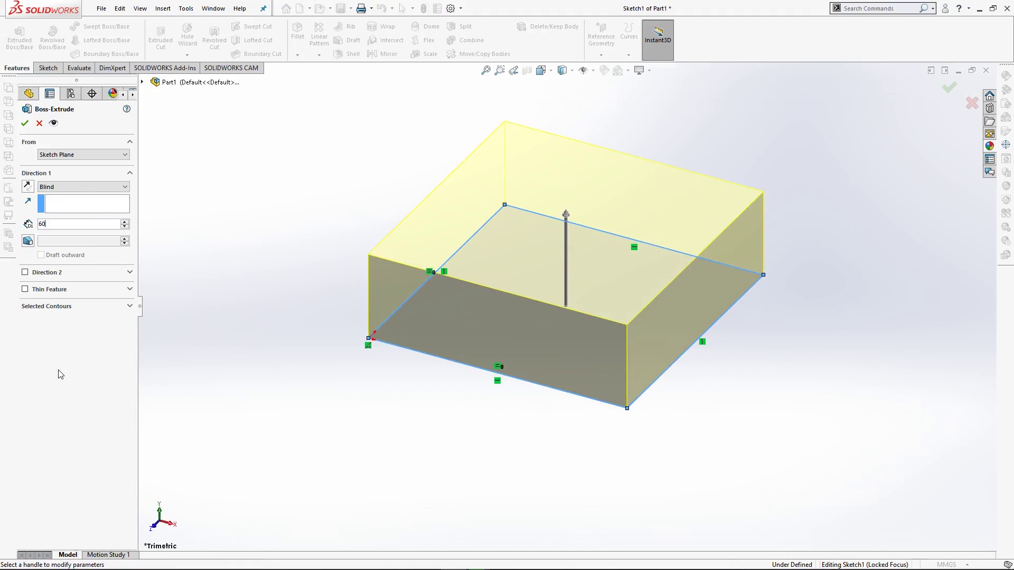
key(Return)
click(25, 120)
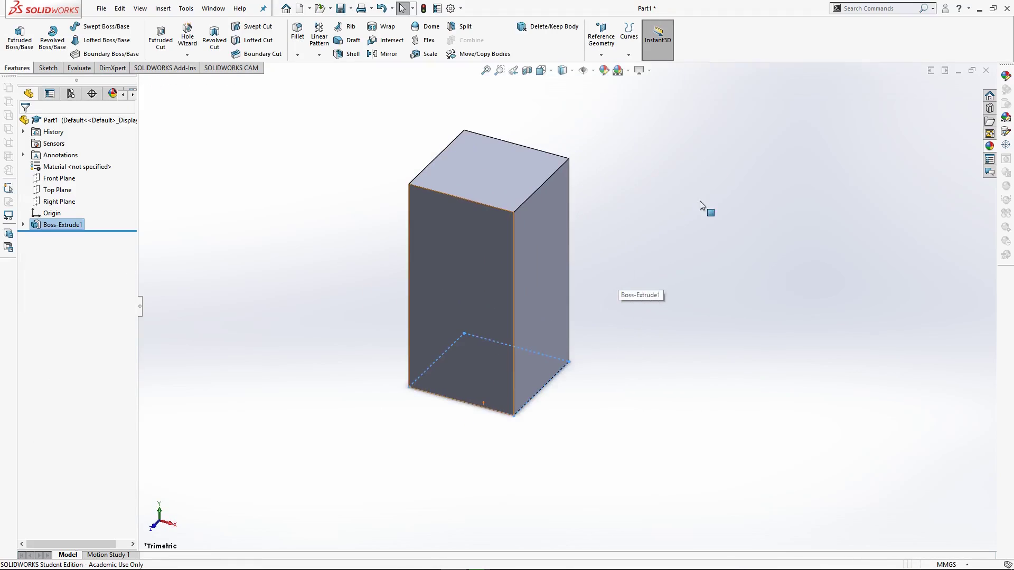
- Fillet all edges of the block with a 1 mm radius by selecting its faces
click(505, 272)
click(603, 233)
text(1)
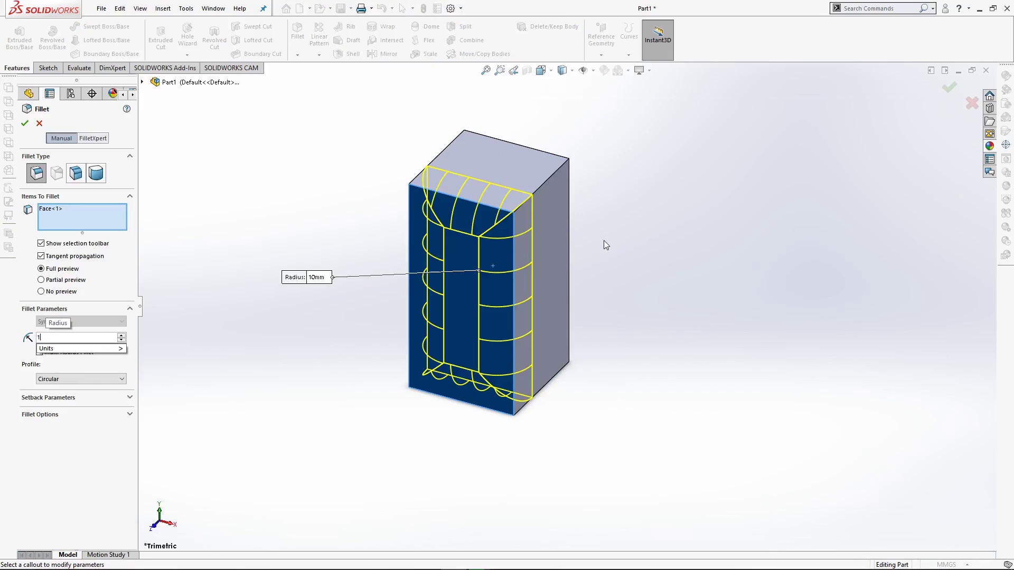
key(Return)
click(507, 161)
click(537, 227)
middle_drag(489, 291, 583, 283)
click(418, 267)
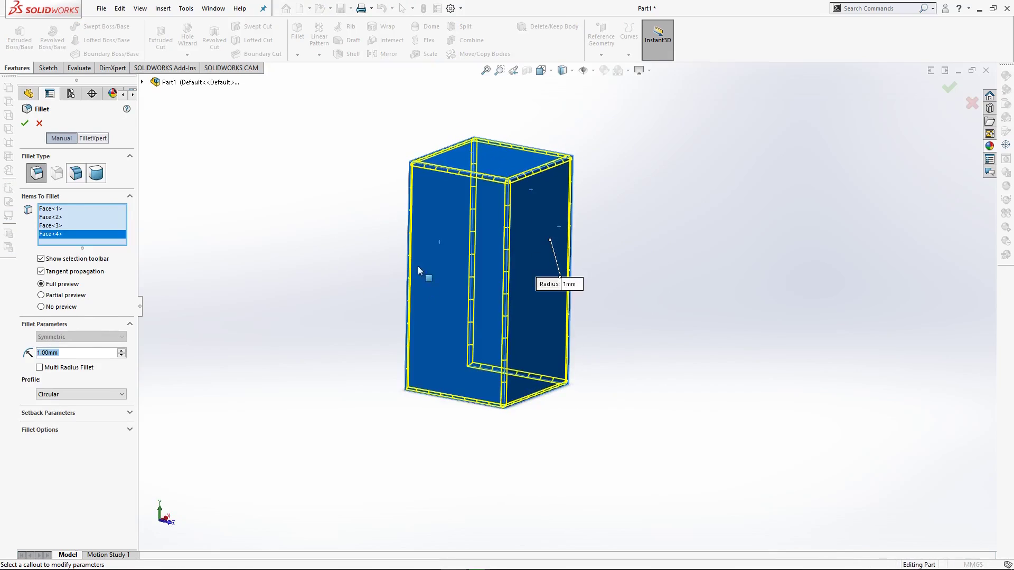
middle_drag(418, 267, 454, 192)
click(484, 369)
middle_drag(484, 369, 315, 500)
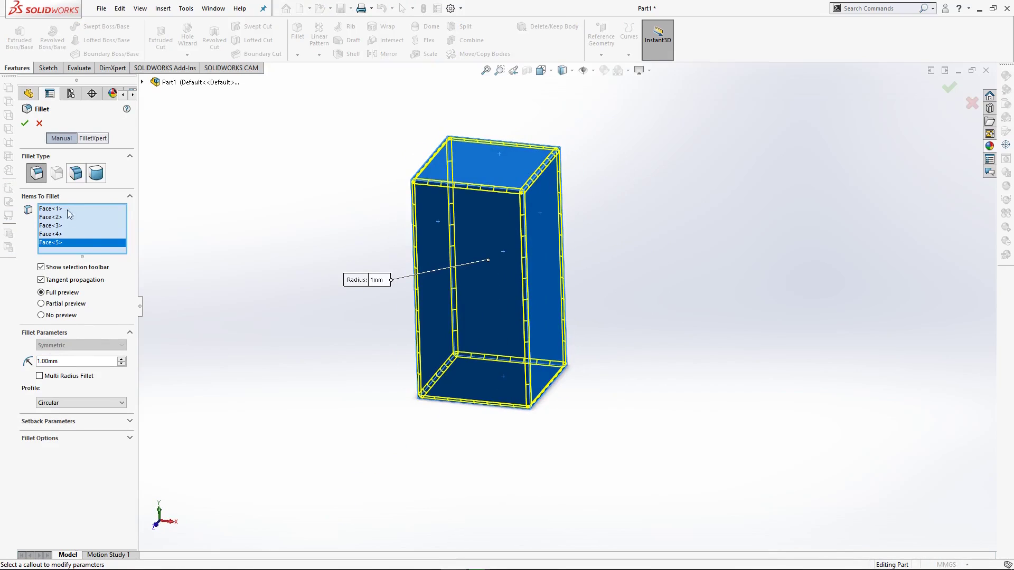
click(24, 124)
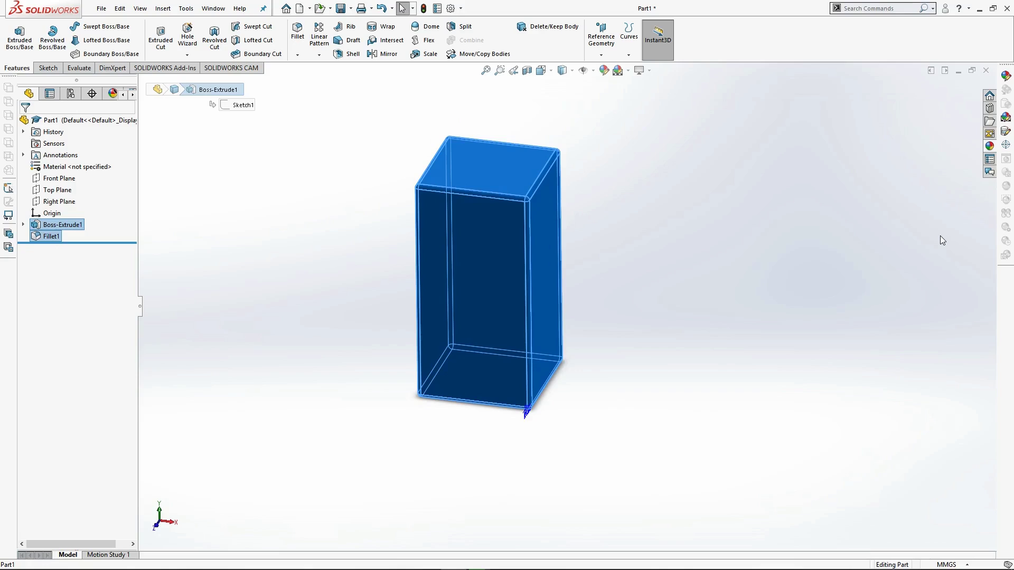
- Add a decal to the block and its fillet using the image 0131.jpg
click(1005, 132)
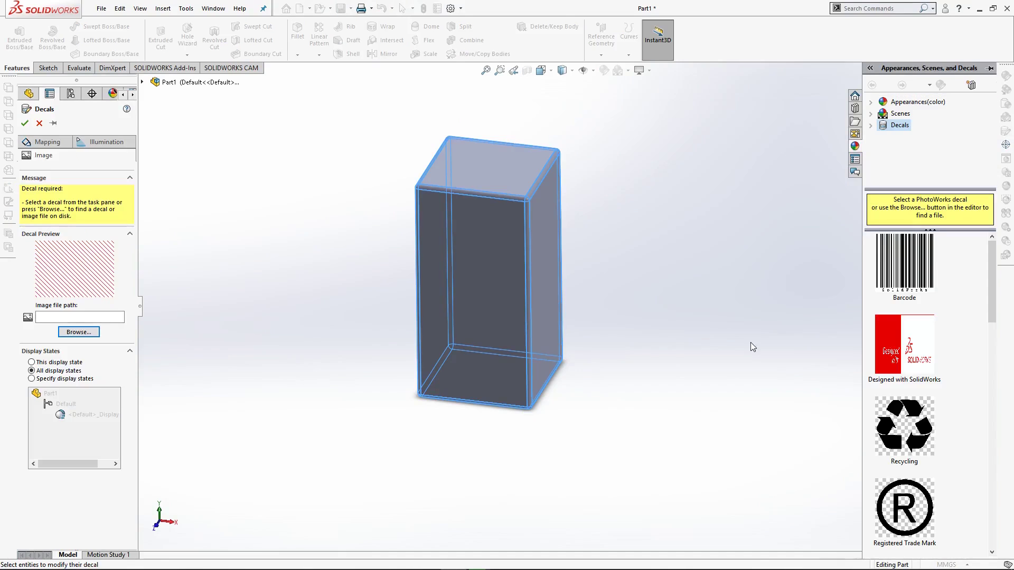
click(78, 331)
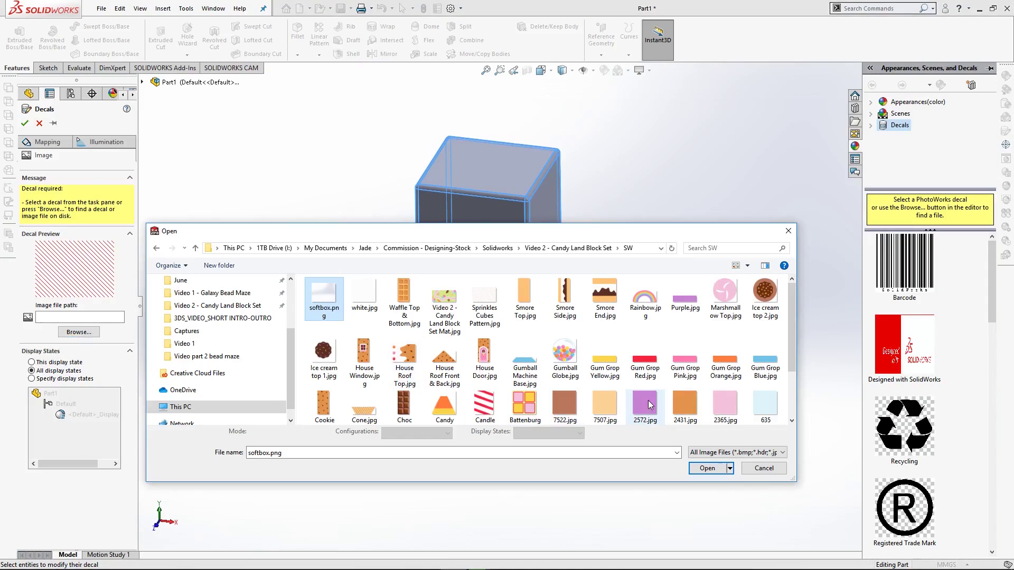
scroll(623, 389, down, 1)
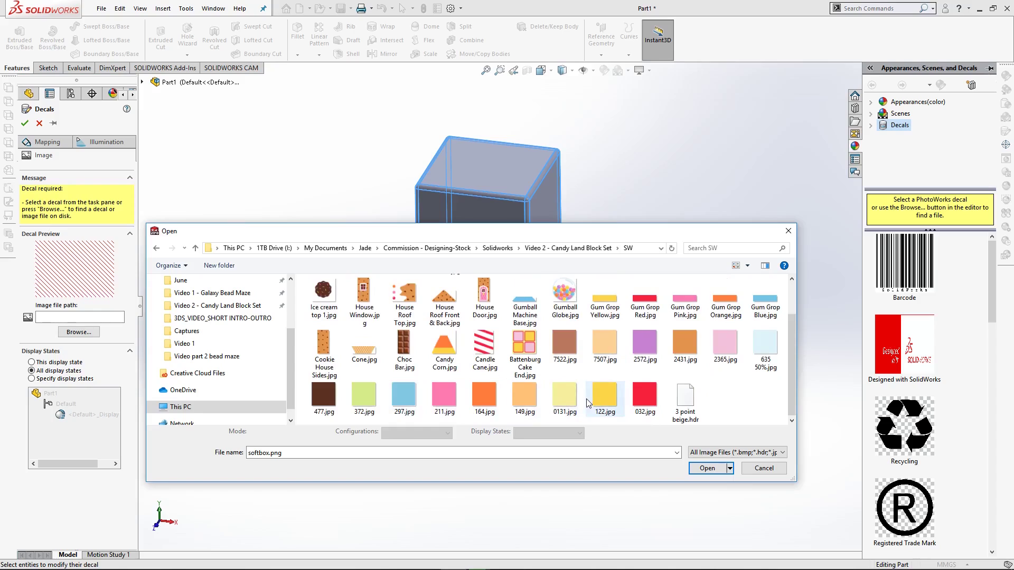
click(564, 397)
click(708, 468)
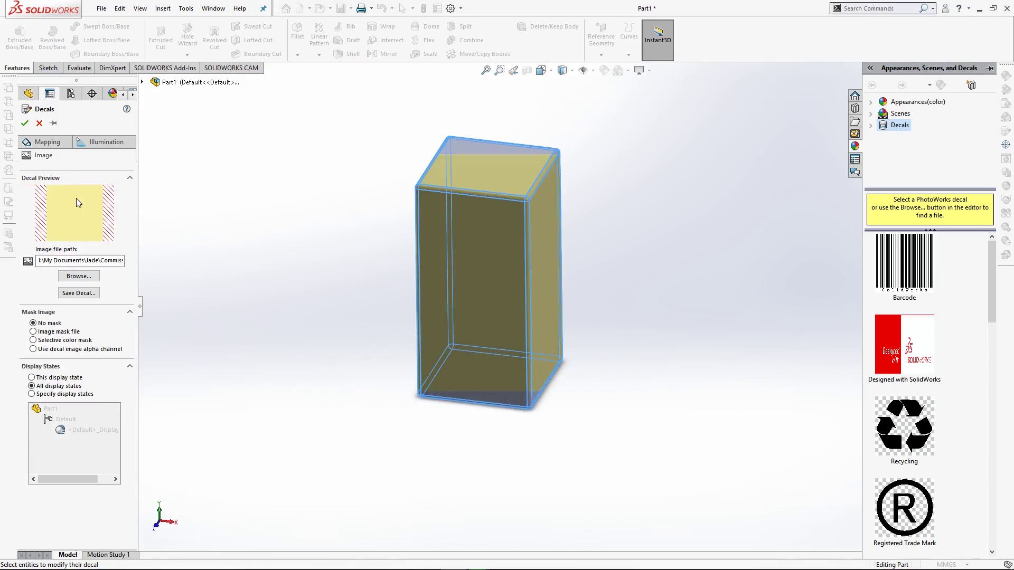
- Map the decal by projection from the current view, enlarge it to about 109 mm square and centre it over the block
click(54, 144)
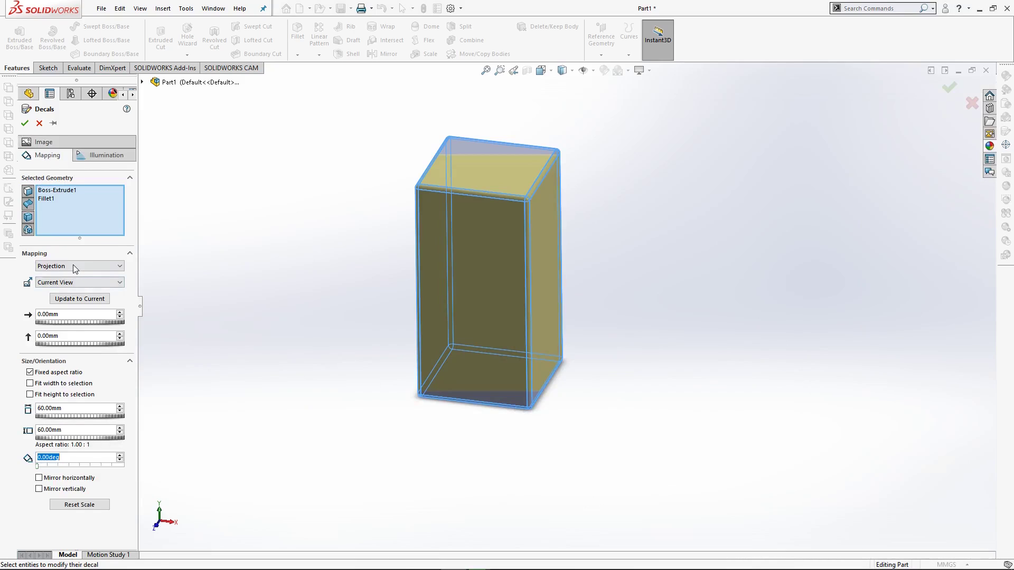
click(74, 267)
click(52, 274)
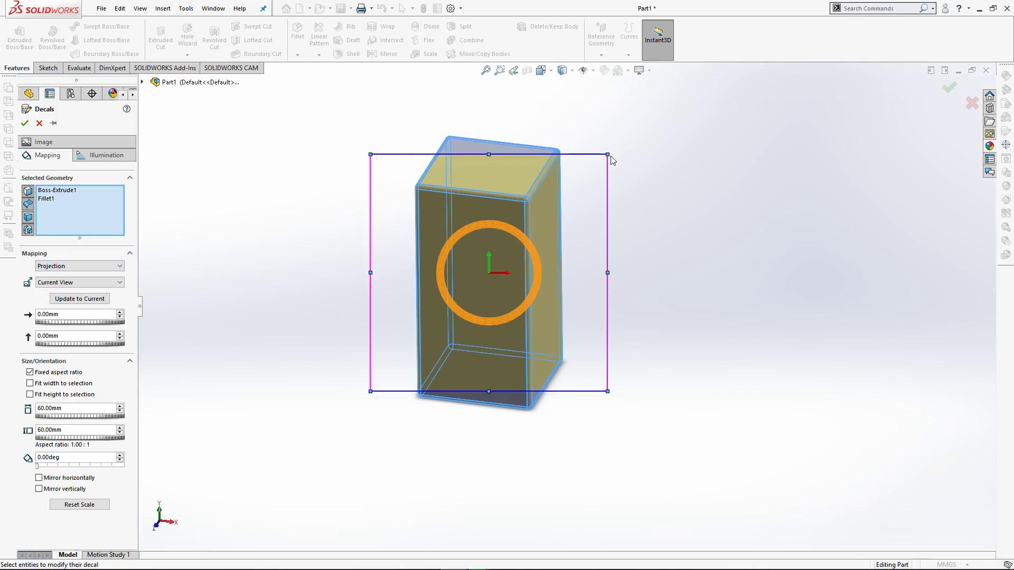
drag(607, 154, 792, 90)
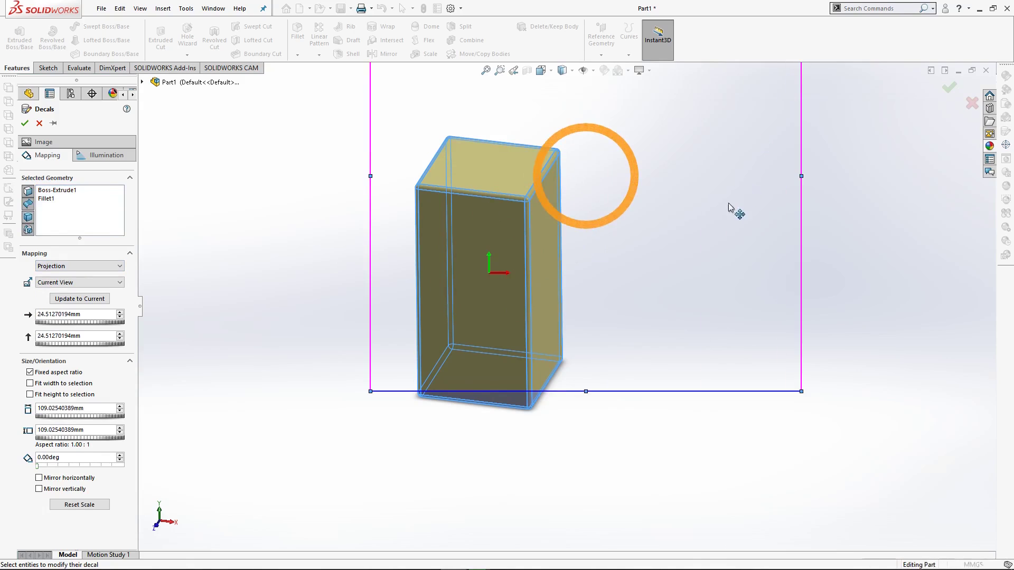
drag(729, 207, 652, 296)
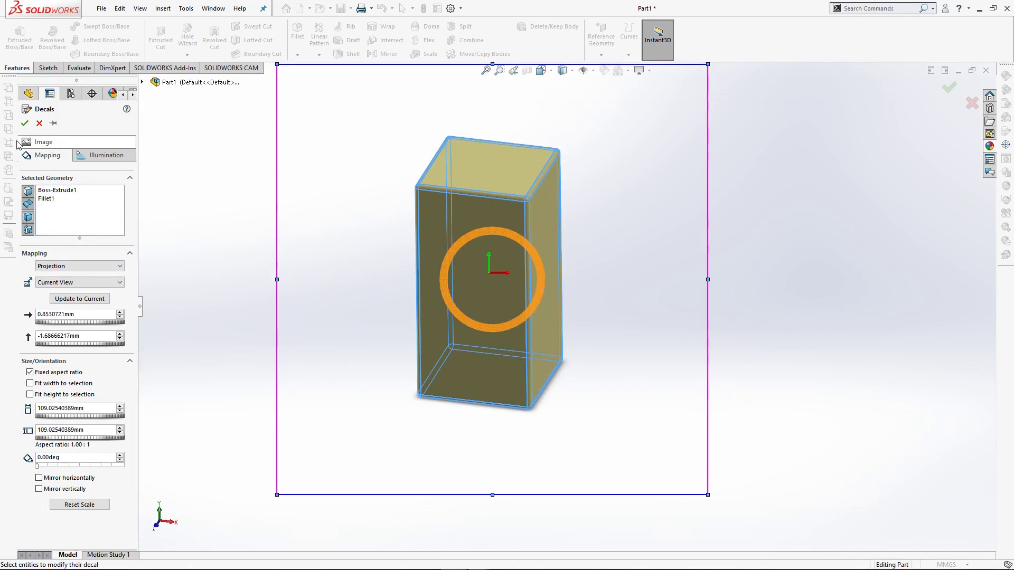
click(25, 124)
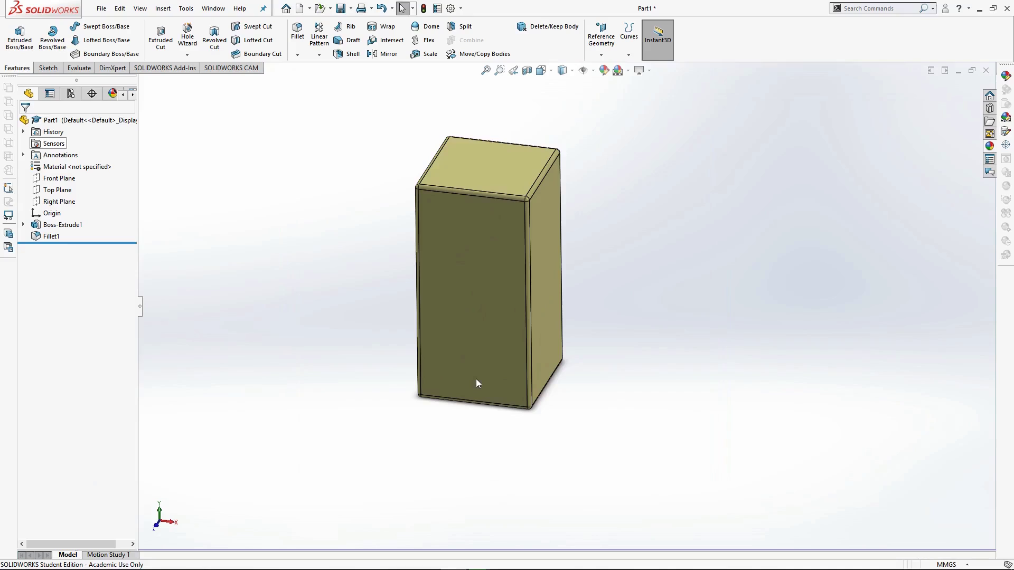
- Add a decal to the block's top face using the image Battenburg Cake End.jpg
click(476, 166)
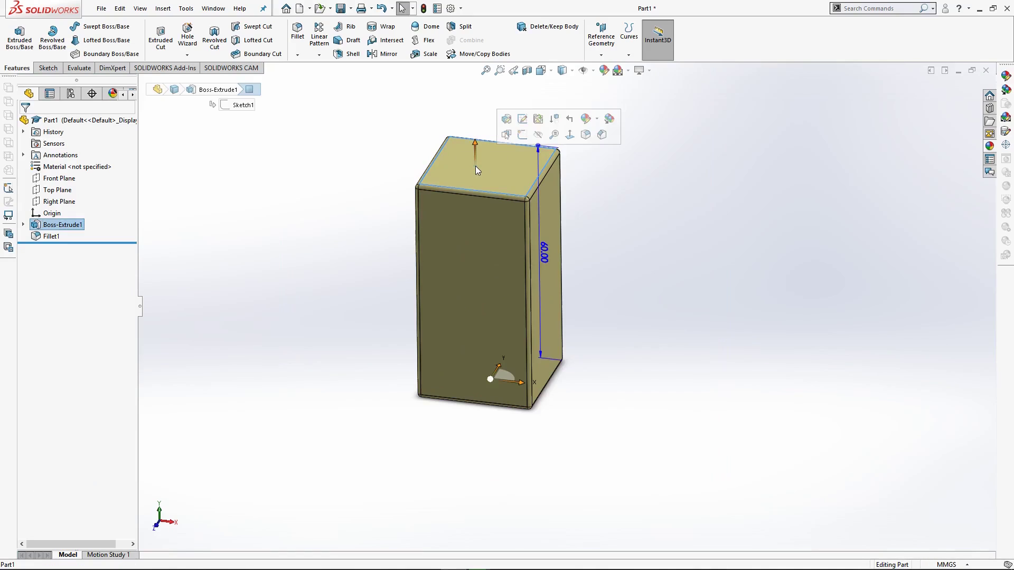
click(1007, 132)
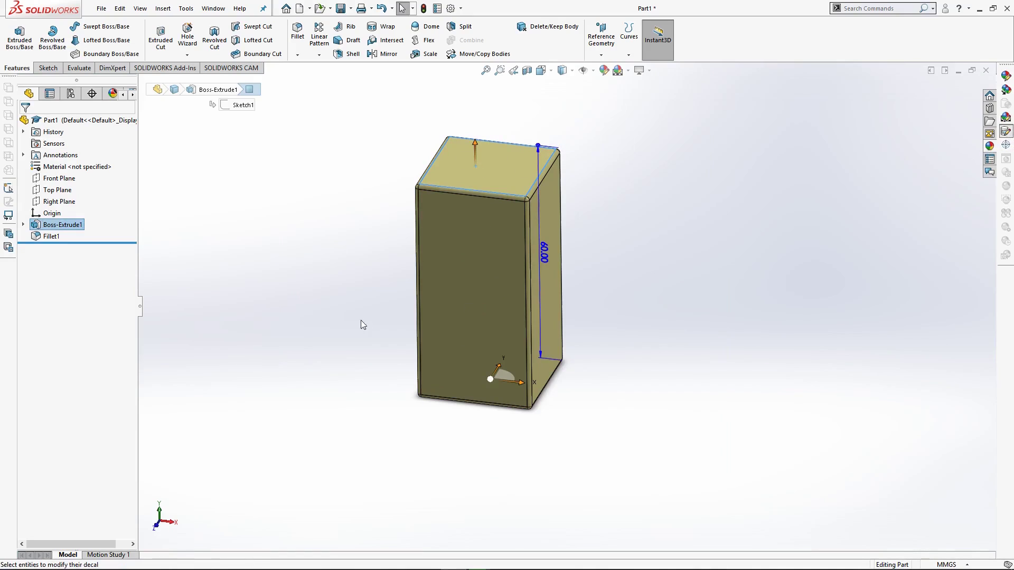
click(84, 333)
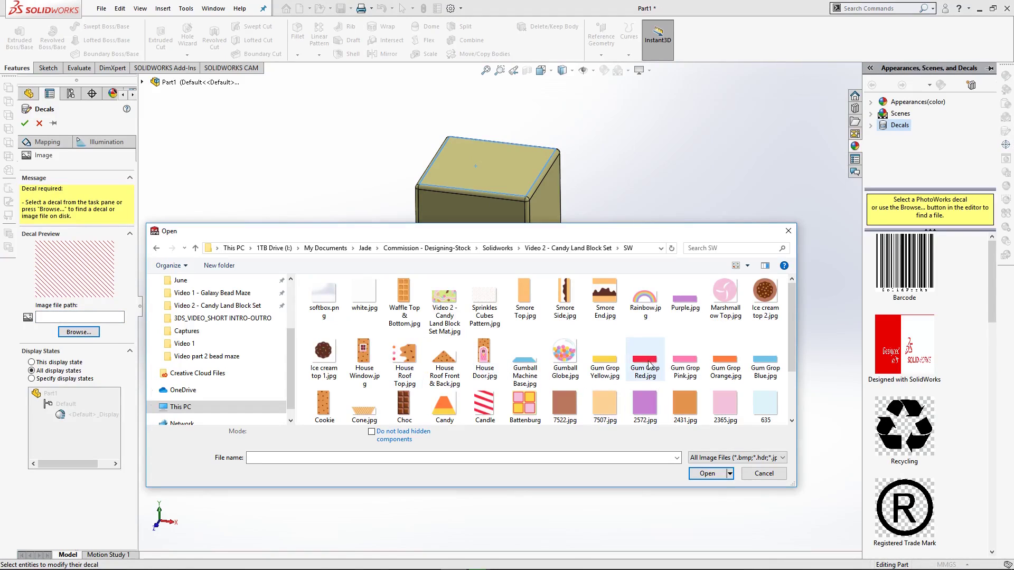
click(525, 404)
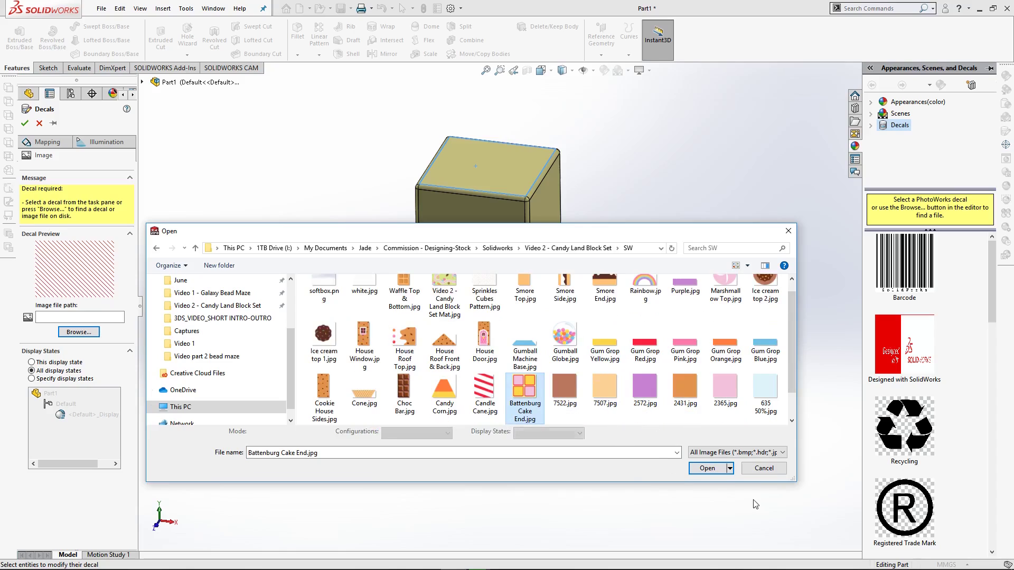
click(717, 472)
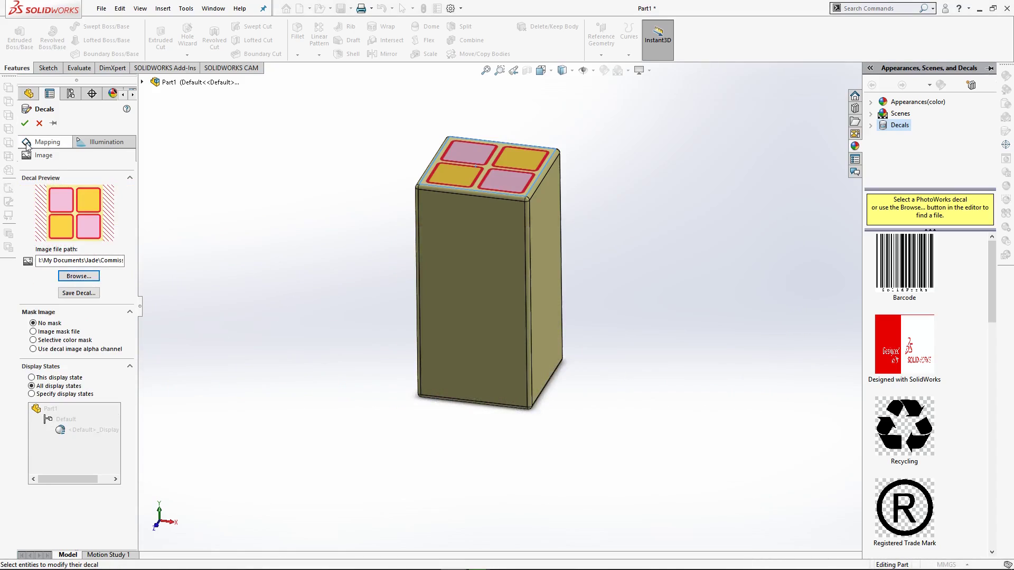
- Map the cake end decal by projection and add the block's bottom face to its selected geometry
click(48, 141)
click(68, 266)
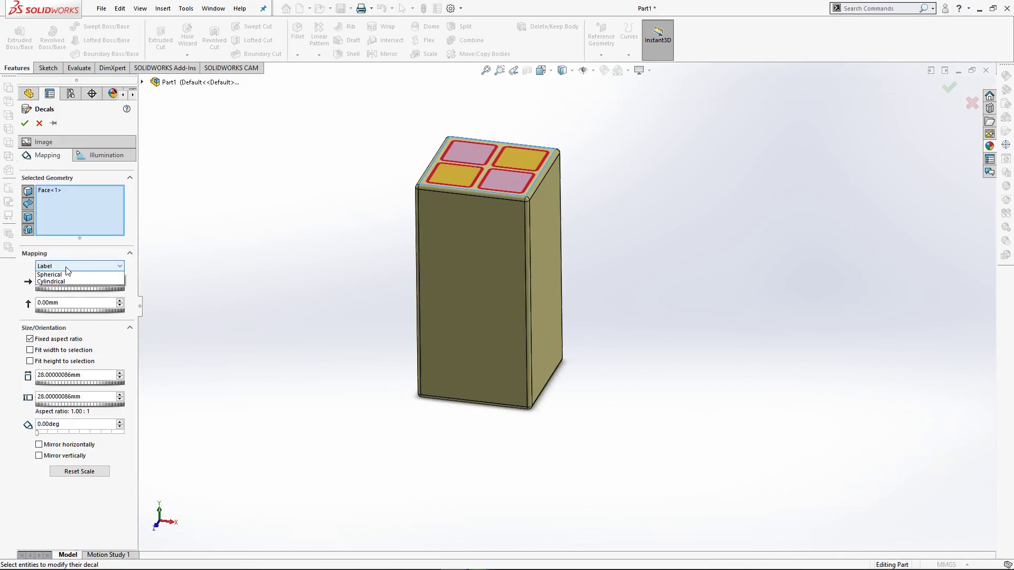
click(59, 283)
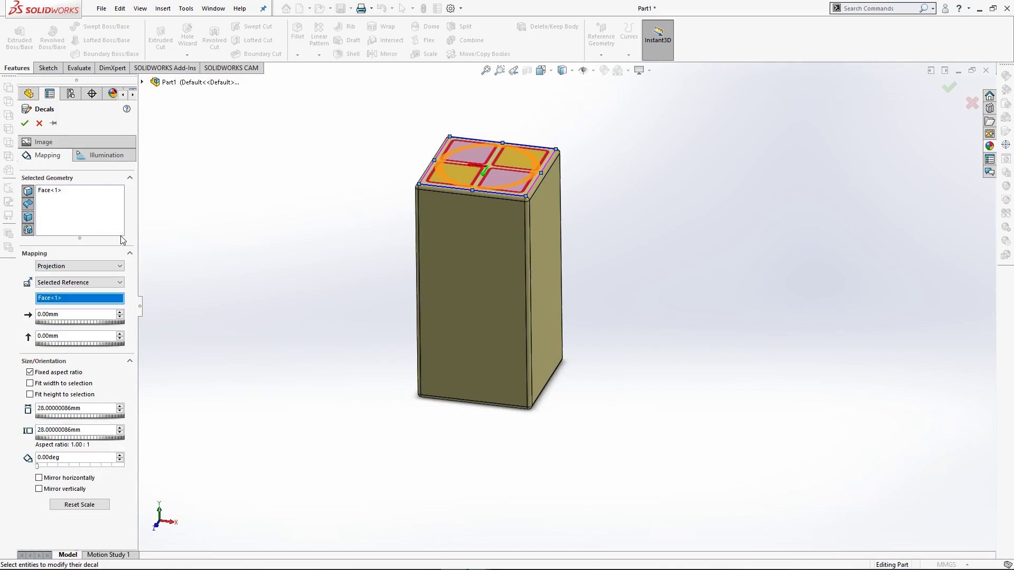
click(97, 228)
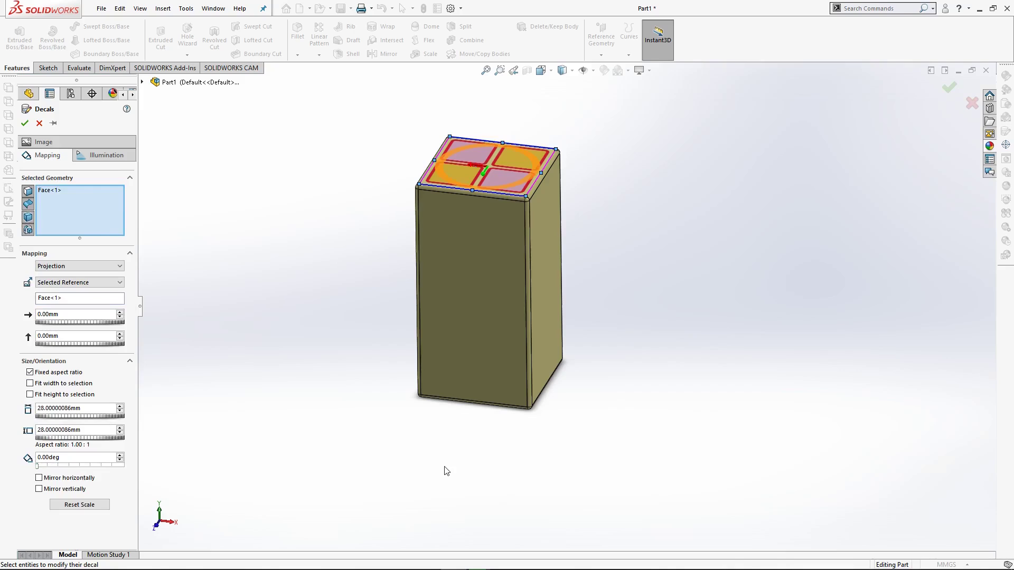
middle_drag(446, 471, 478, 393)
click(484, 372)
middle_drag(422, 327, 487, 359)
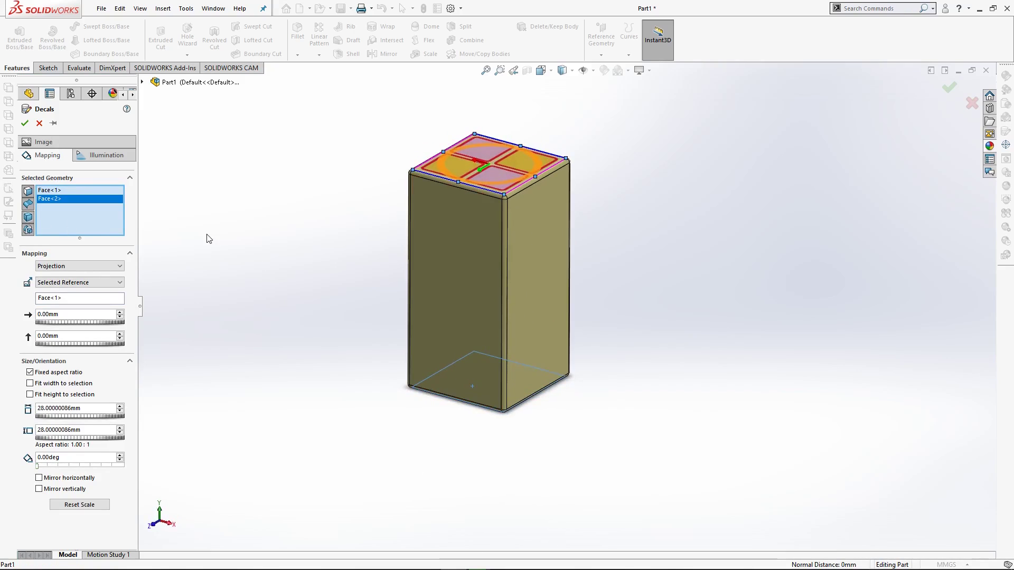
click(25, 123)
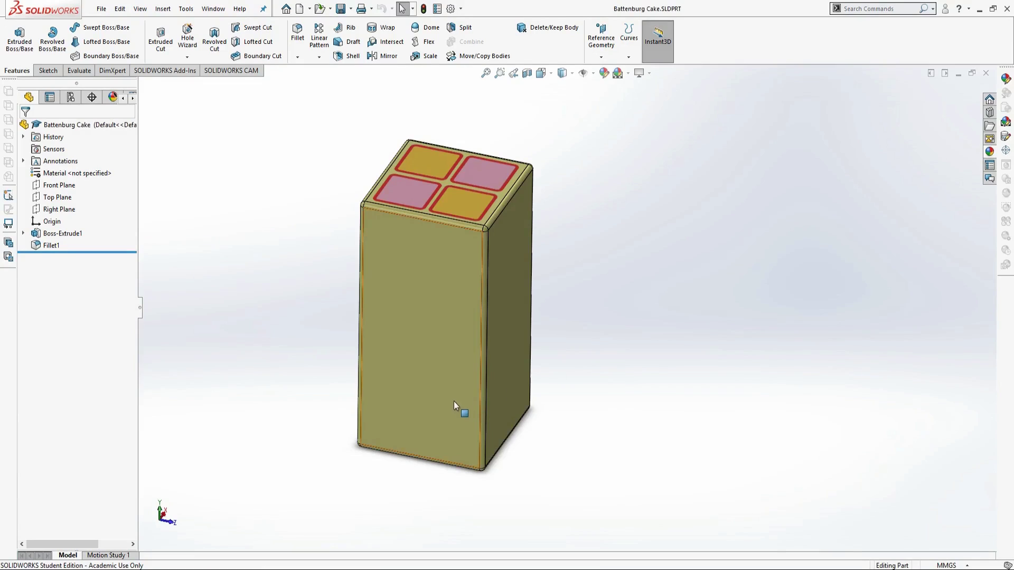
- Replace the image of the 0131 decal with 149.jpg and enlarge the decal frame to cover the whole block
click(115, 98)
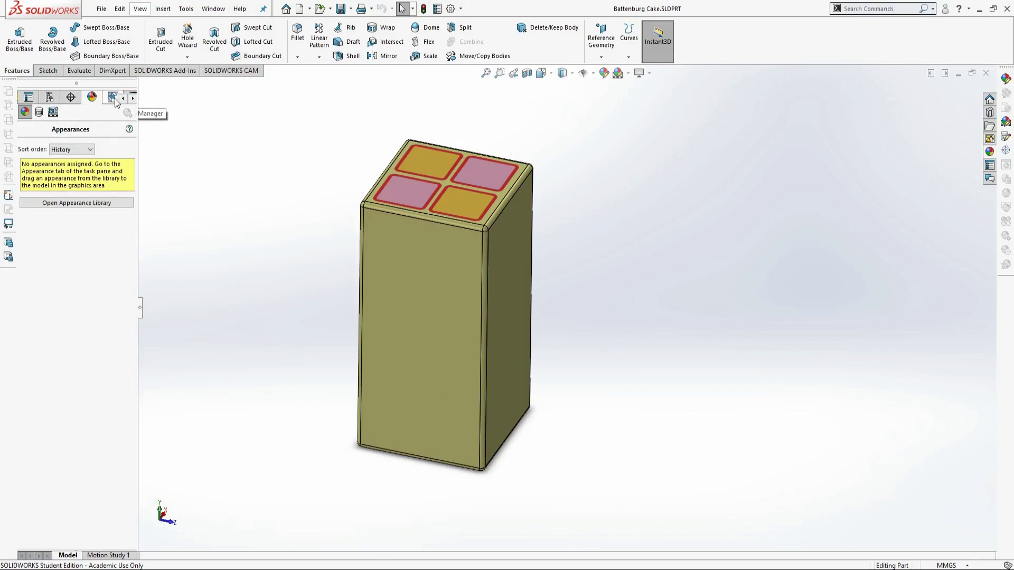
click(38, 113)
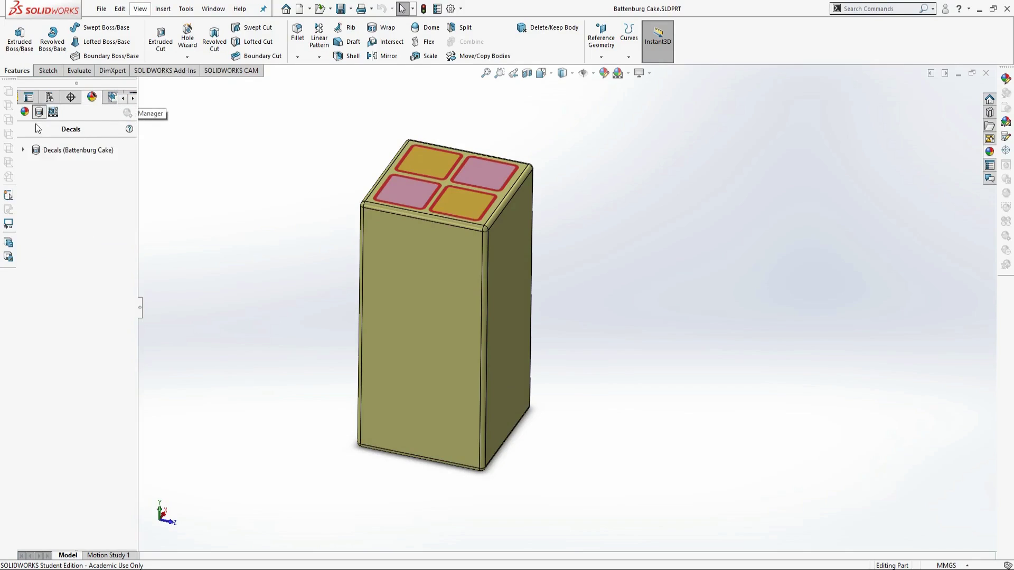
click(24, 151)
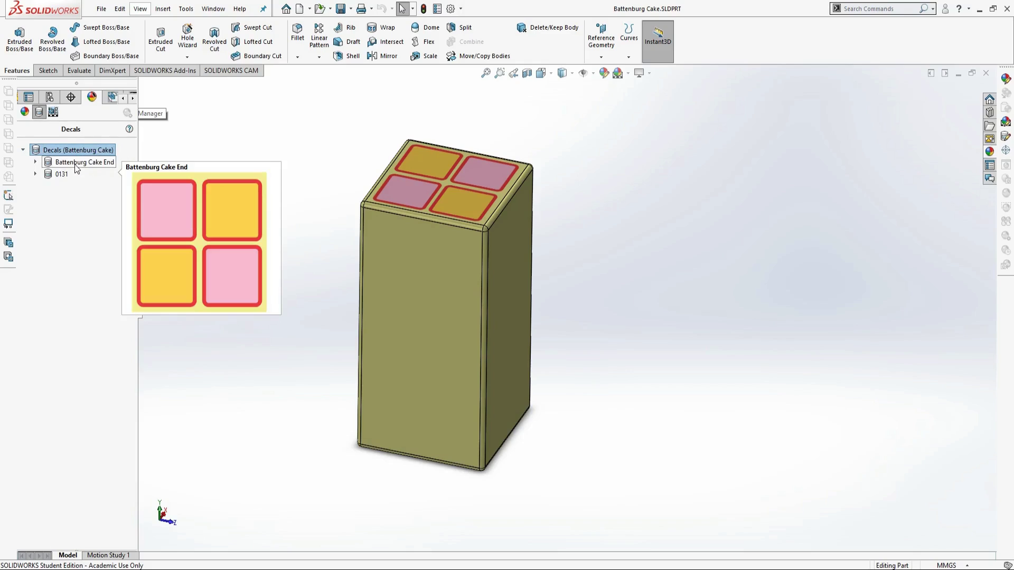
mouse_move(83, 164)
right_click(65, 175)
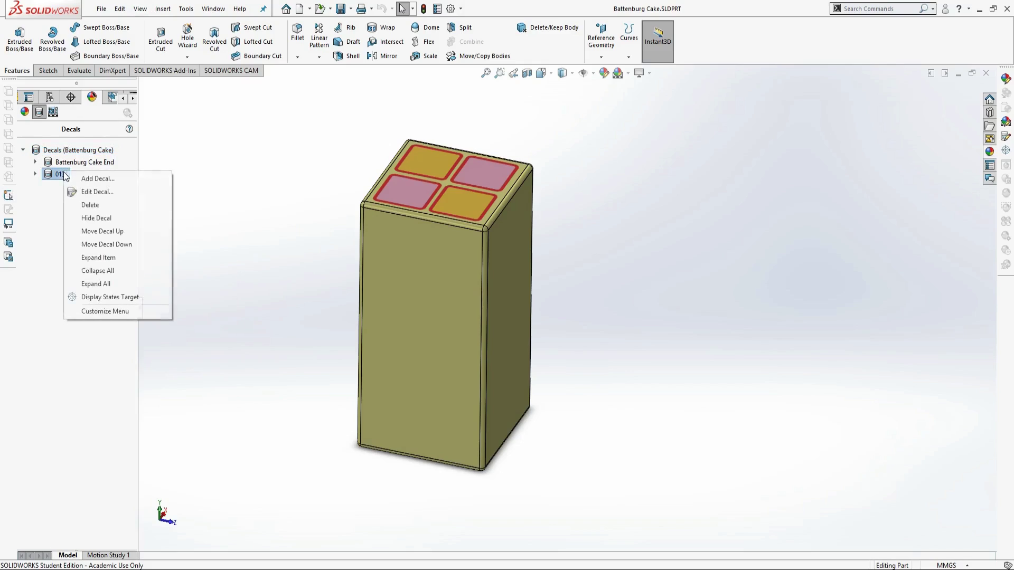
click(92, 192)
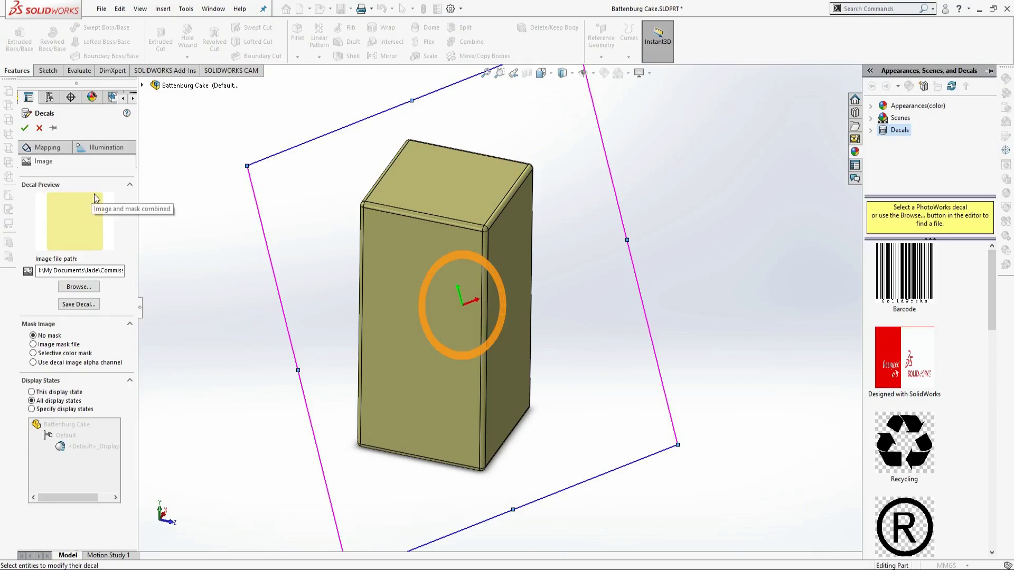
click(74, 287)
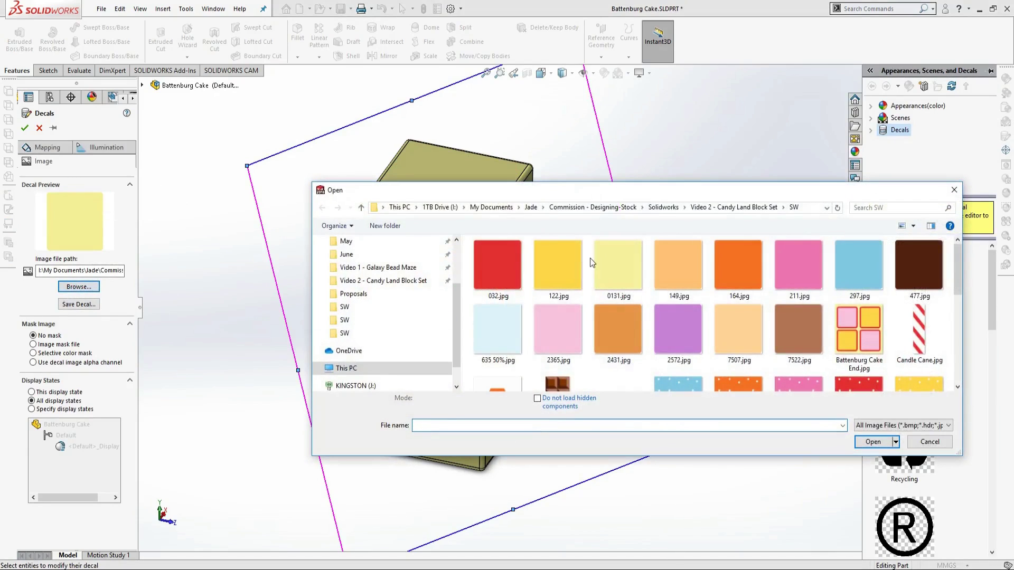
double_click(678, 264)
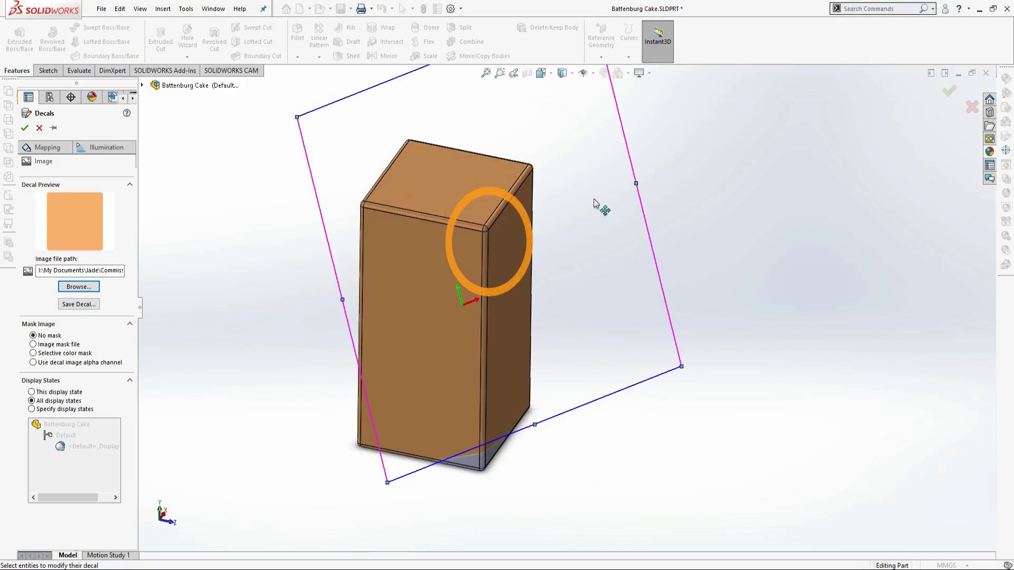
drag(387, 483, 342, 555)
click(24, 128)
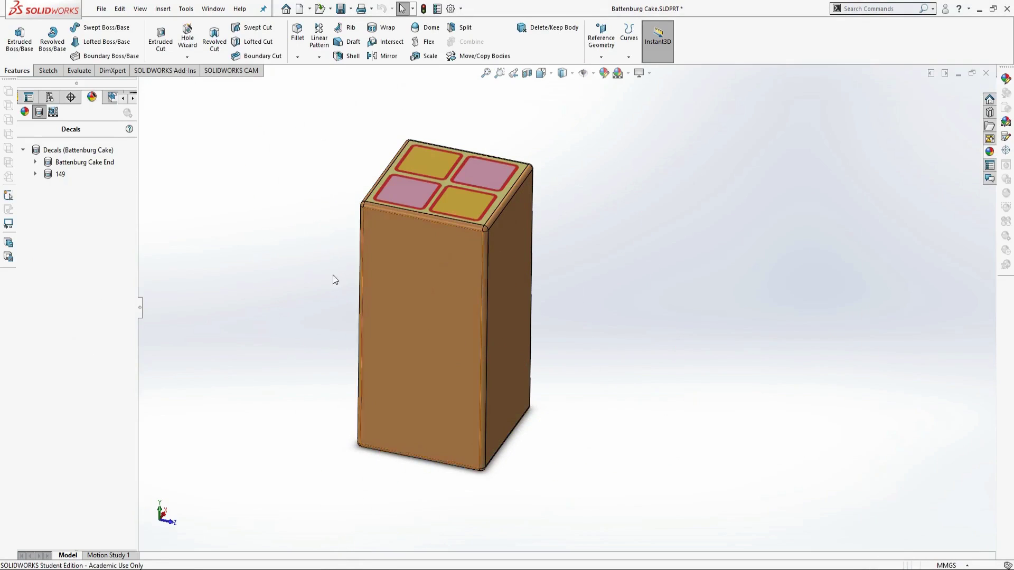
- Replace the image of the Battenburg Cake End decal with Smore End.jpg
right_click(79, 162)
click(133, 184)
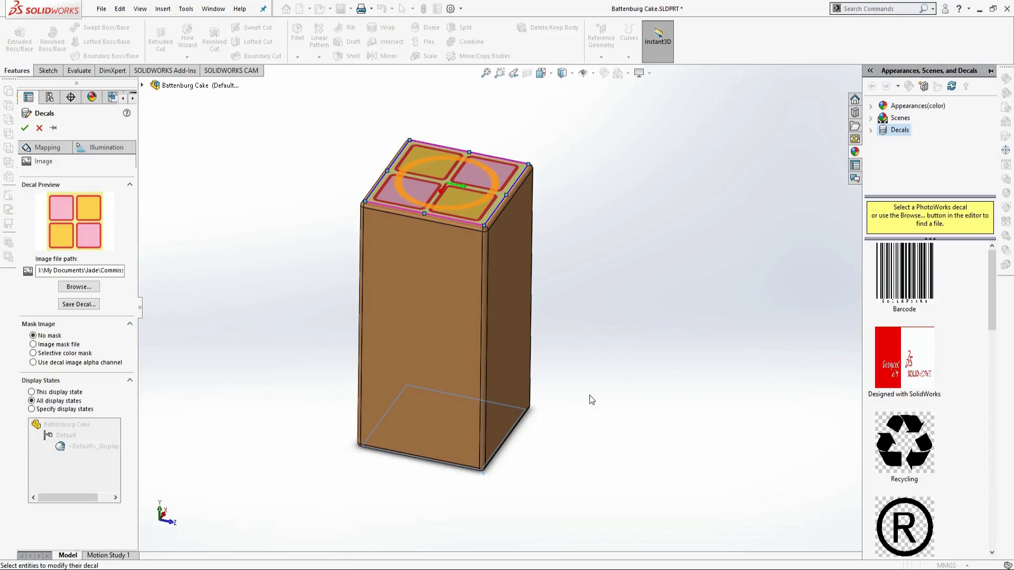
click(74, 287)
click(677, 351)
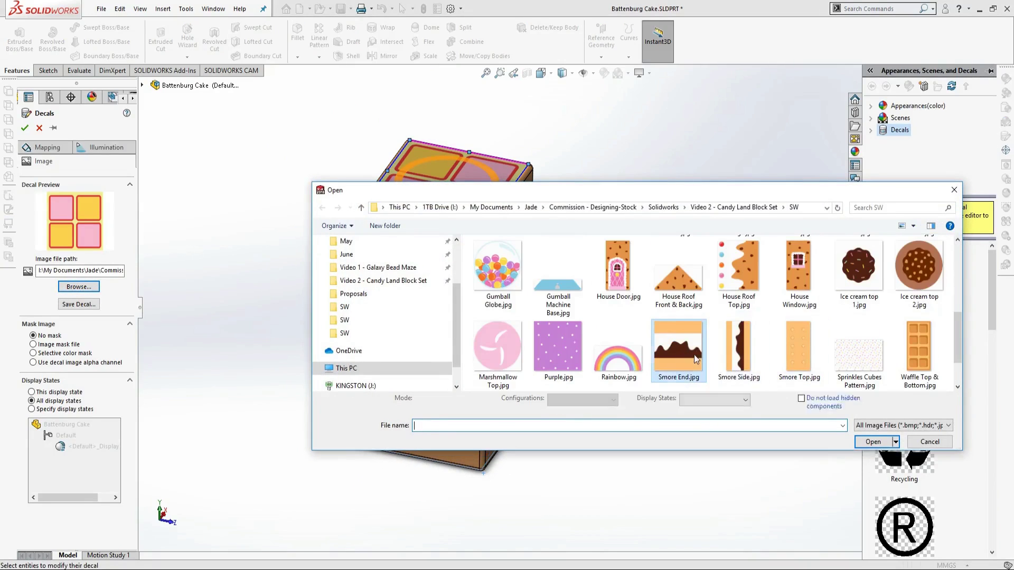
click(866, 434)
click(541, 73)
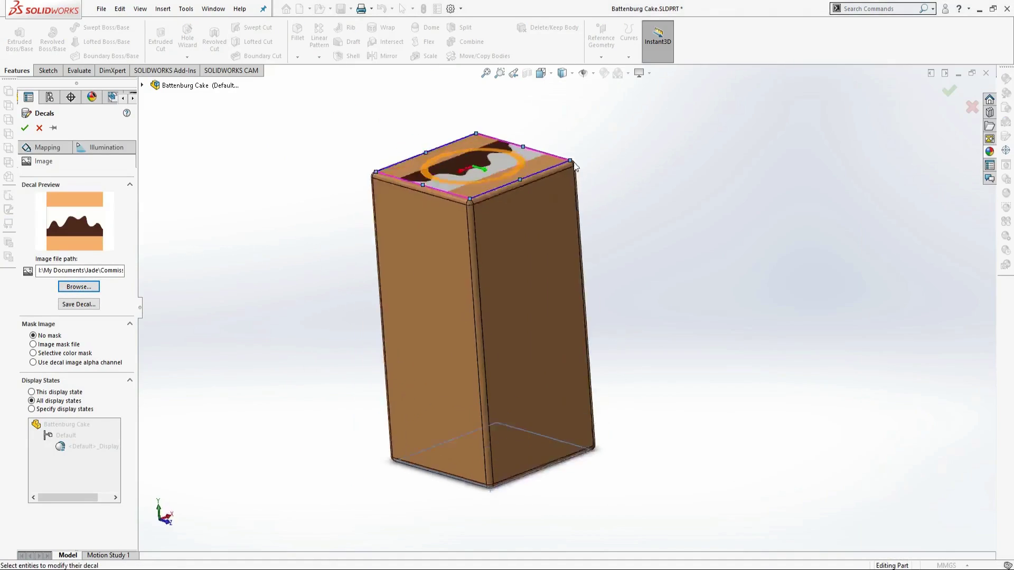
click(949, 91)
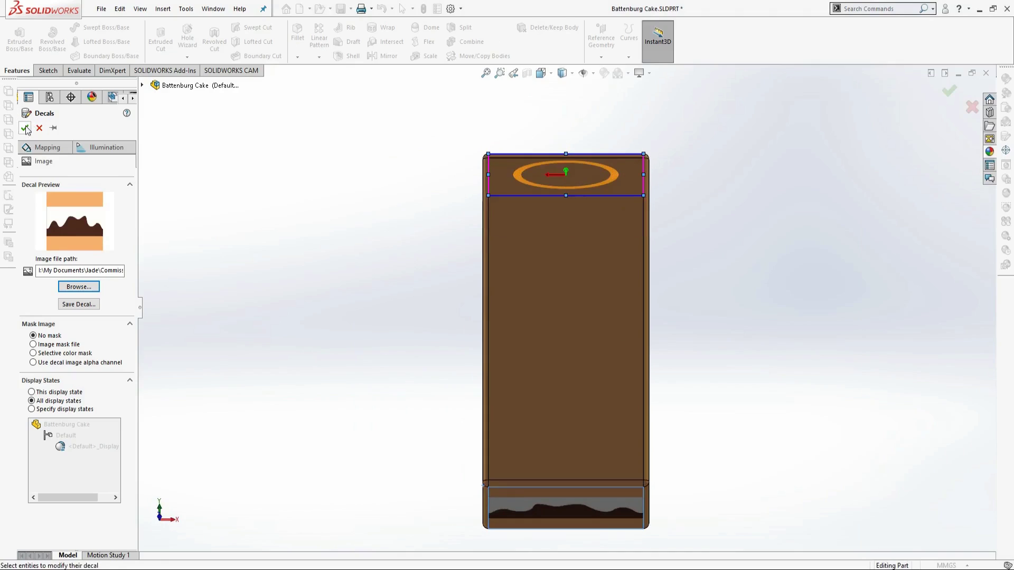
- Add a decal to one long side face of the block using the image Smore Side.jpg
drag(849, 269, 747, 339)
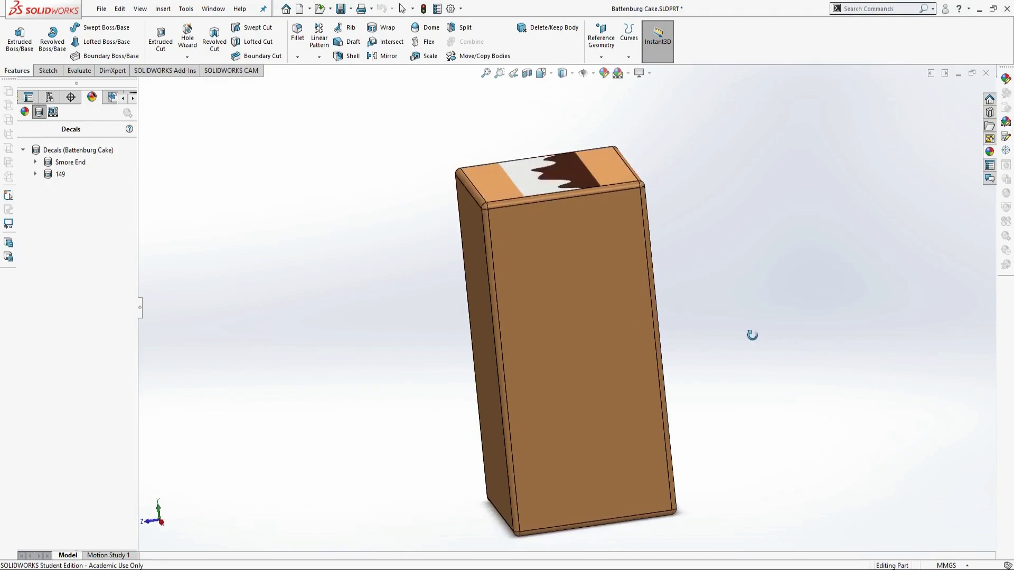
click(537, 306)
click(78, 345)
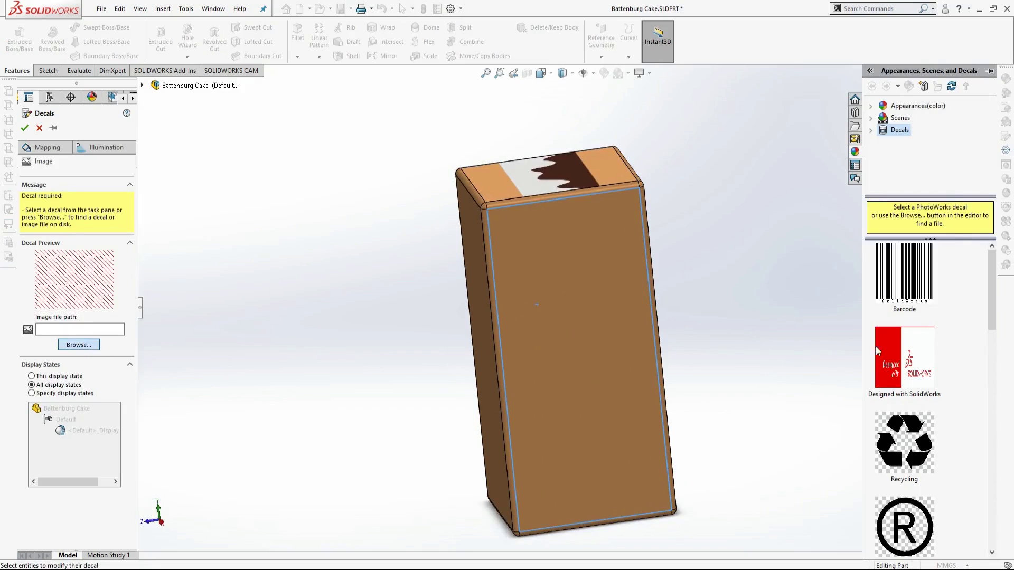
click(345, 333)
click(746, 306)
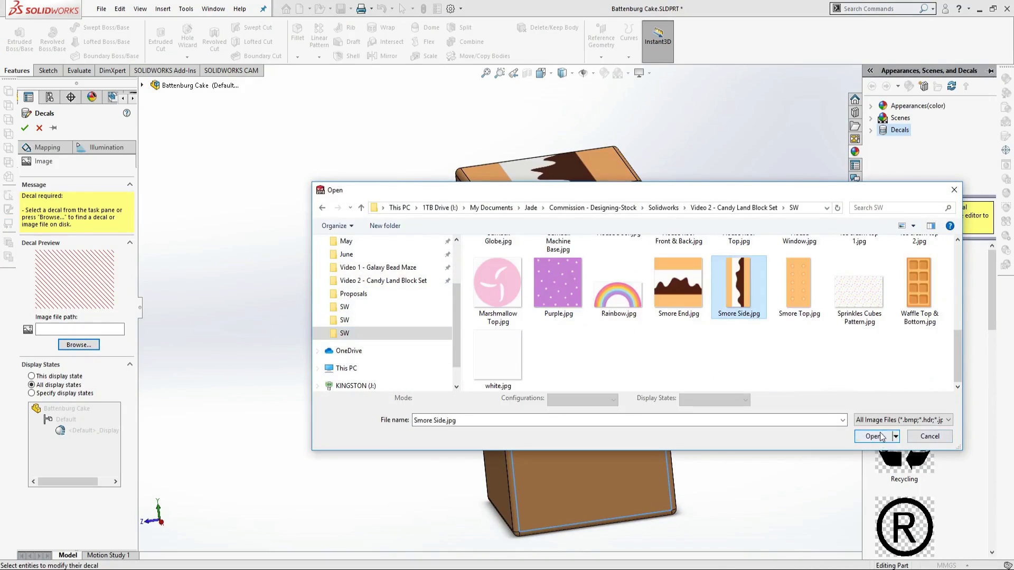
double_click(746, 306)
- Map the side decal by projection, rotate it 90 degrees and fit its width and height to the selected face
click(58, 152)
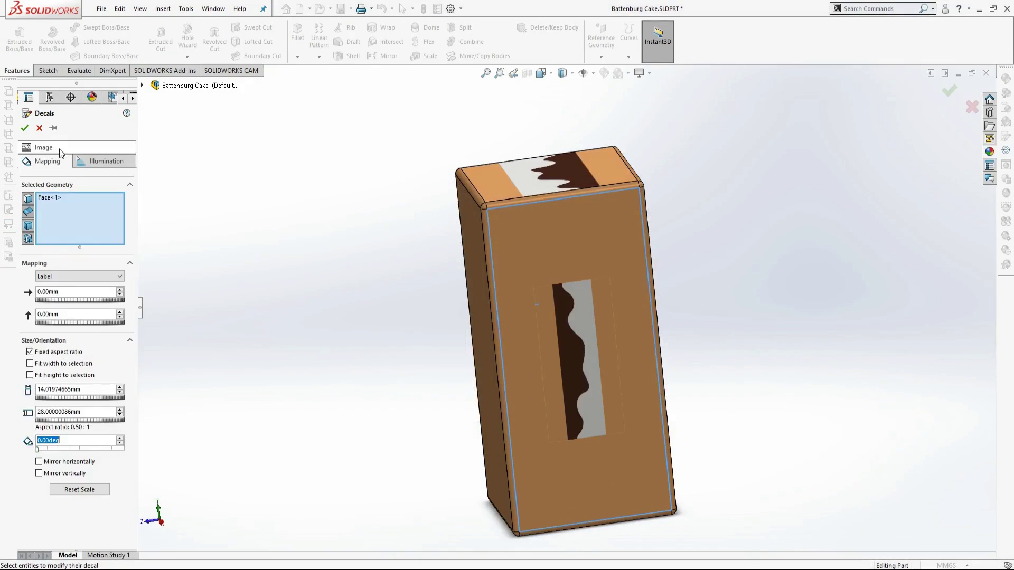
click(76, 276)
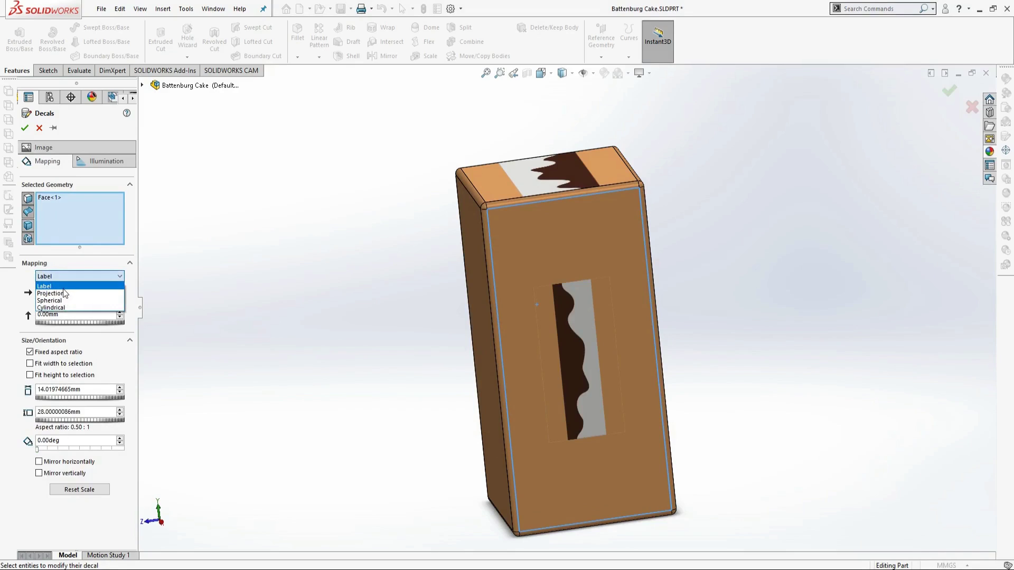
click(64, 294)
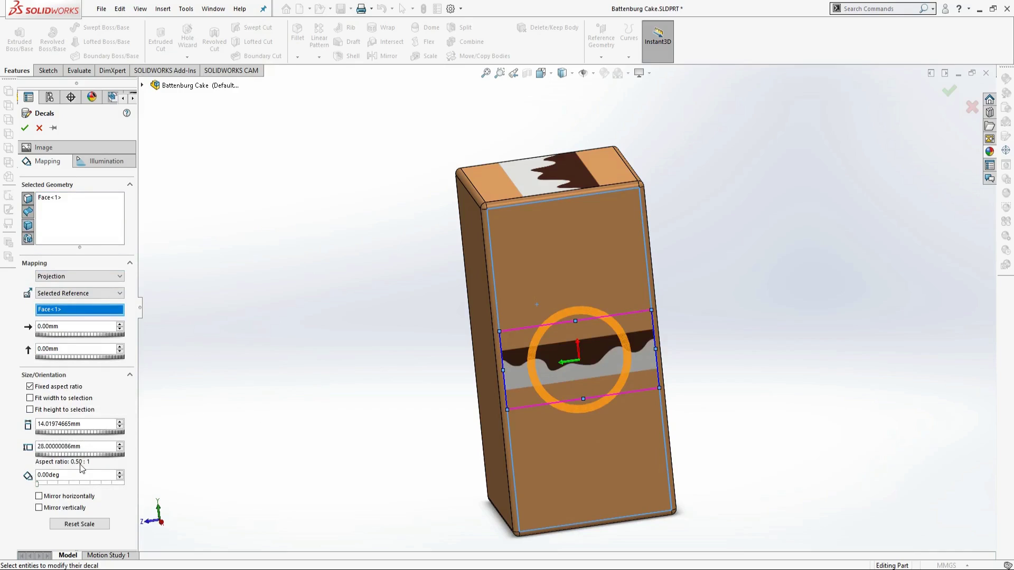
drag(75, 471, 1, 477)
text(90)
click(30, 407)
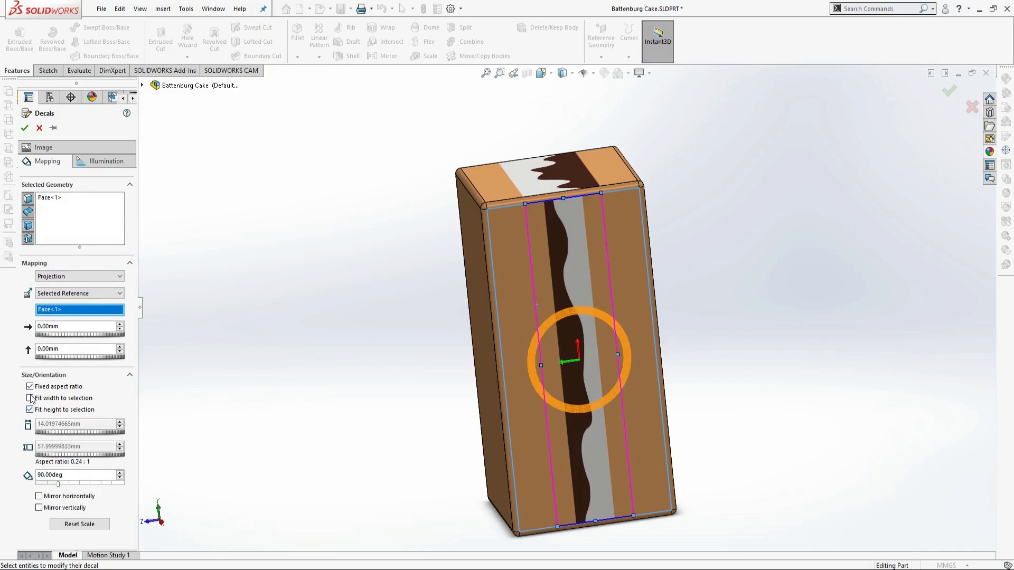
click(30, 398)
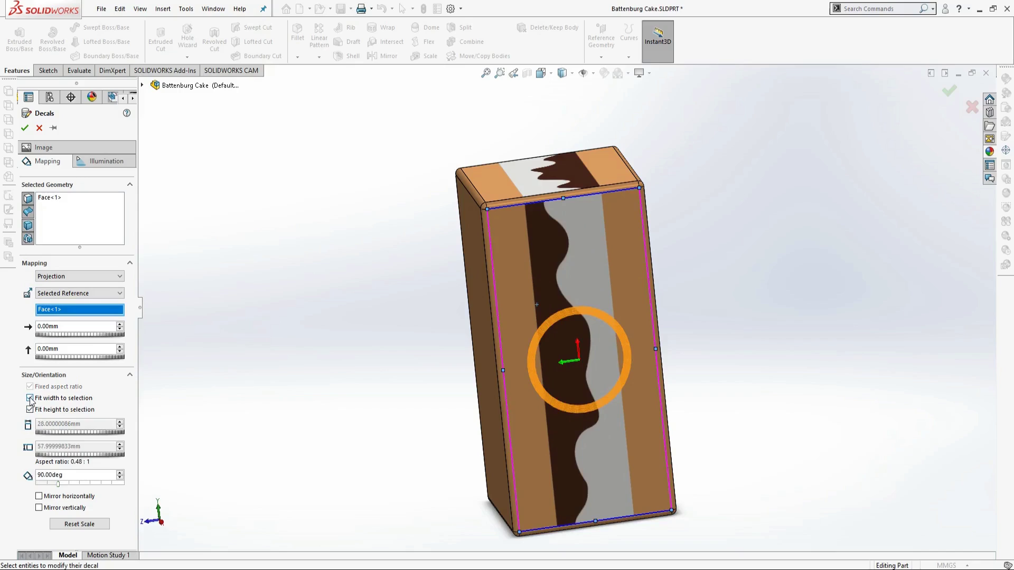
- Mirror the side decal horizontally and vertically and add the opposite long face to its selected geometry
click(39, 508)
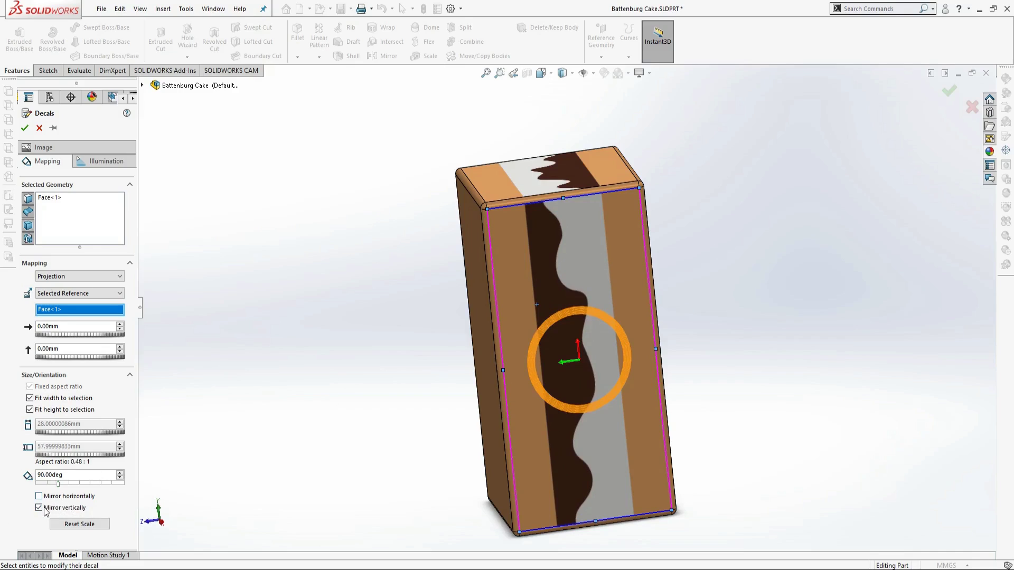
click(40, 497)
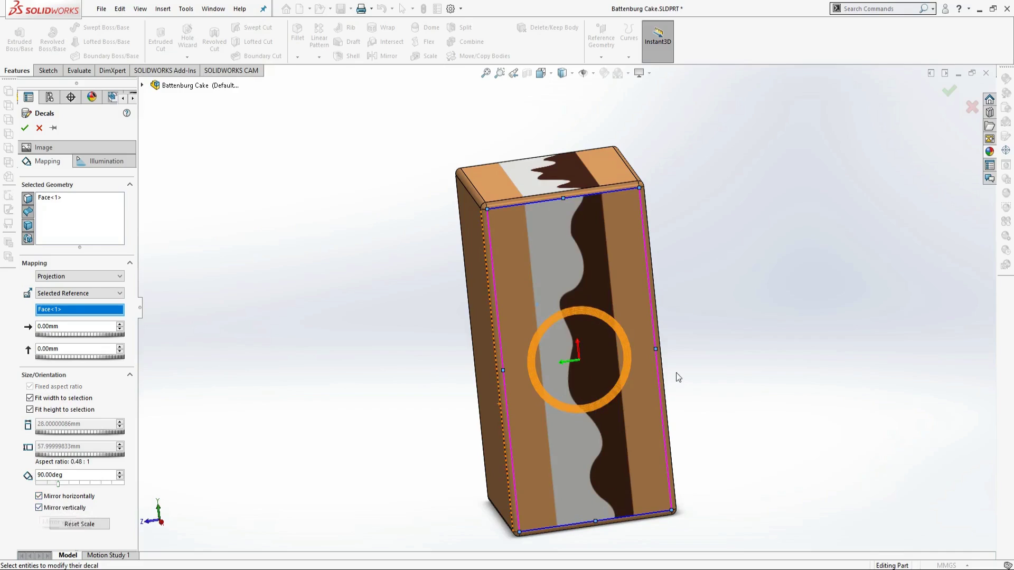
middle_drag(728, 346, 731, 396)
middle_drag(656, 181, 792, 105)
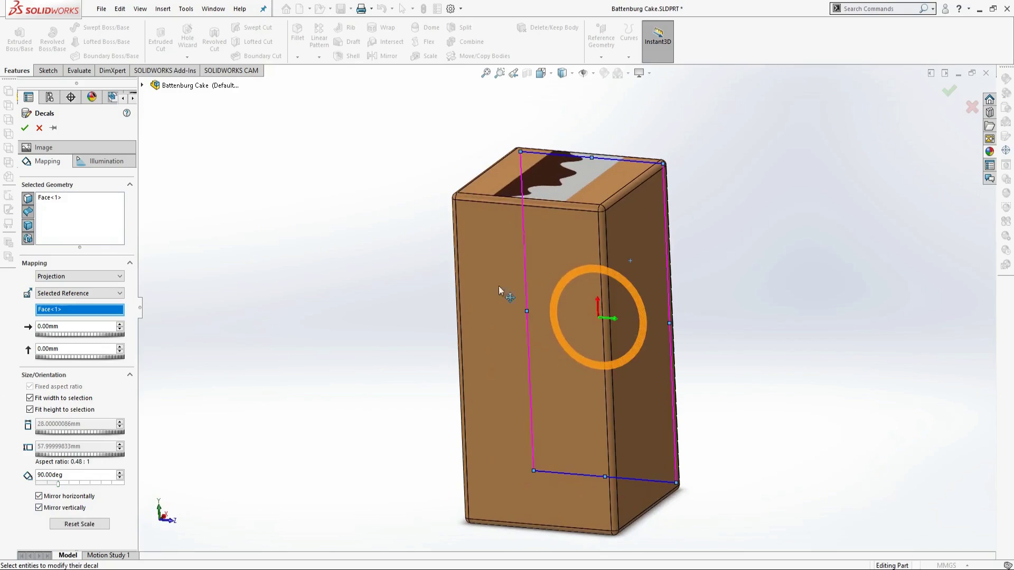
click(507, 294)
middle_drag(1002, 334, 704, 206)
click(23, 149)
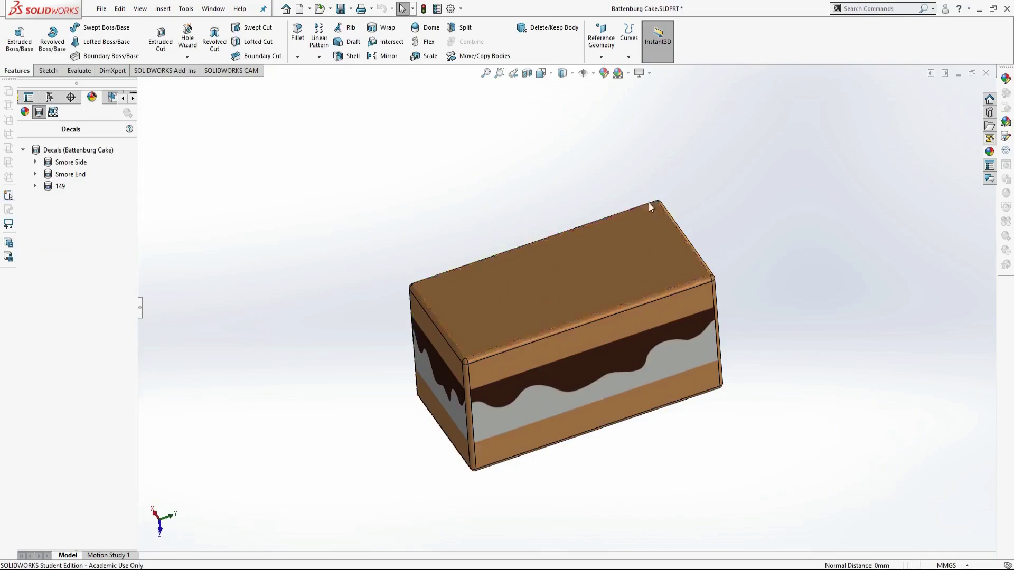
- Add a decal to the block's plain upper long face using the image Smore Top.jpg
click(79, 344)
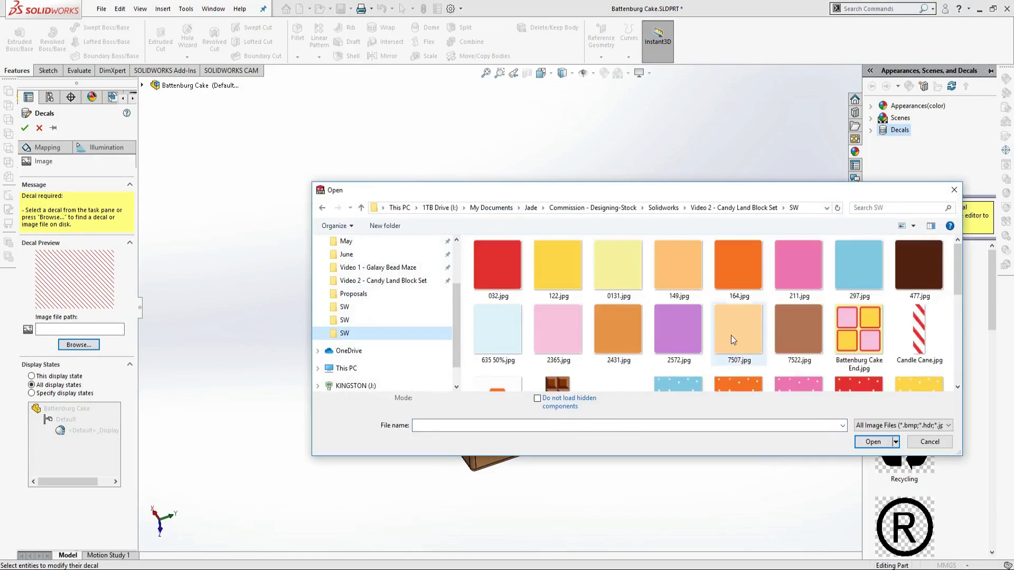
scroll(687, 285, down, 5)
click(797, 283)
click(877, 439)
- Map the Smore Top decal by projection, fit its width and height to the face, and add the opposite face to its selected geometry
click(48, 148)
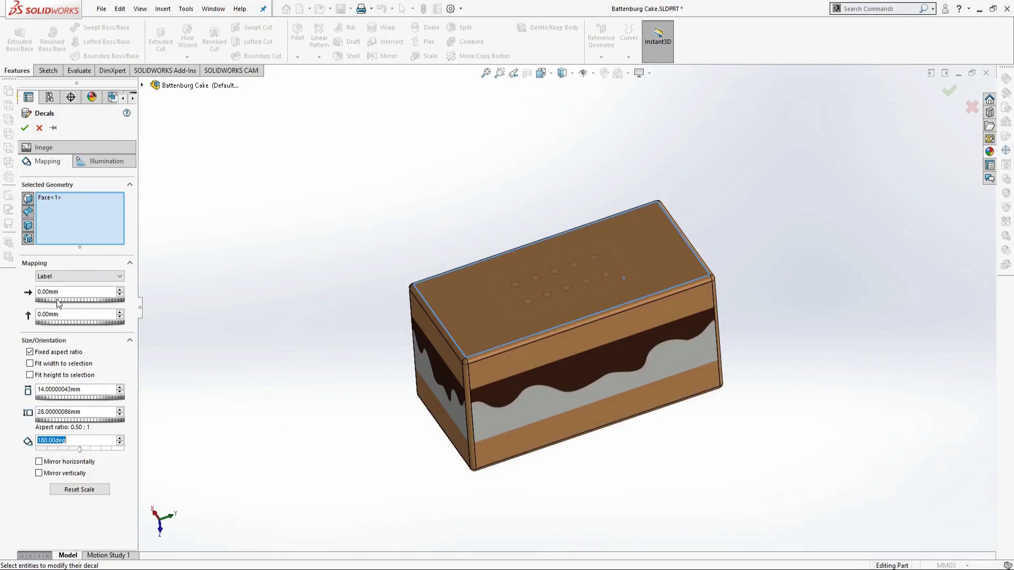
click(64, 277)
click(62, 293)
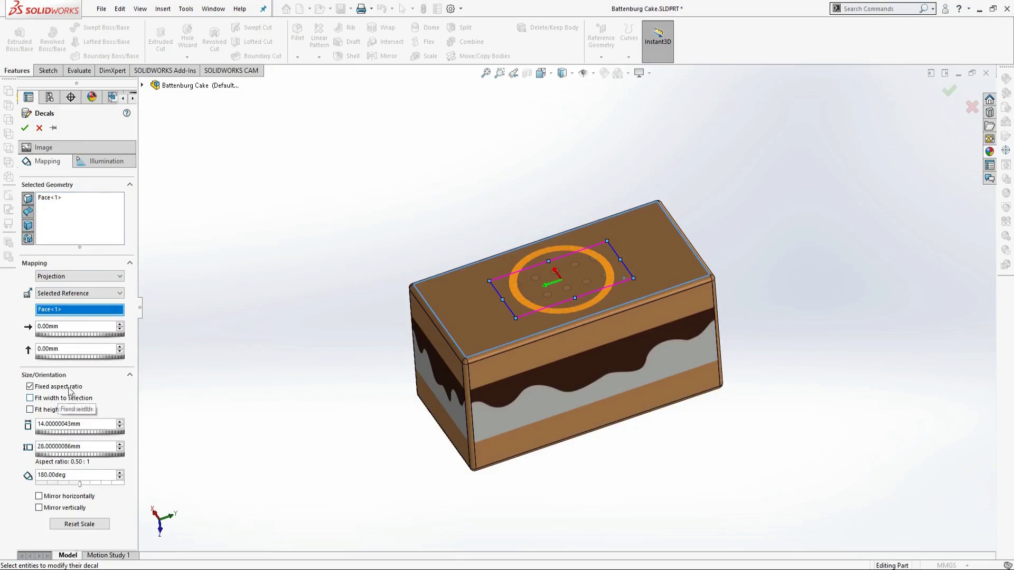
click(67, 397)
click(64, 410)
click(79, 225)
middle_drag(938, 428, 927, 312)
click(523, 417)
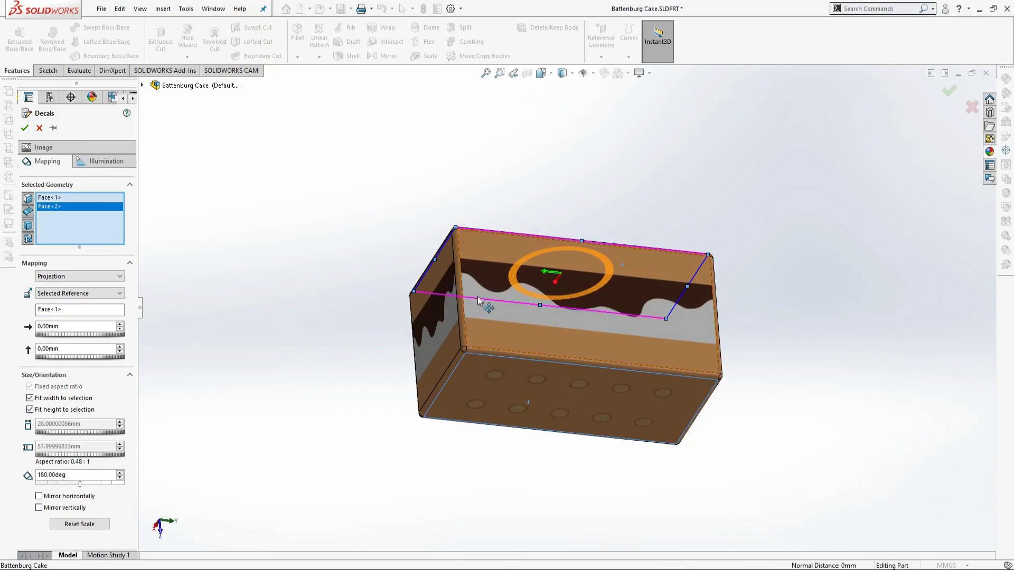
key(ctrl+shift+z)
click(24, 128)
- Save the part under the new name Smore
click(101, 8)
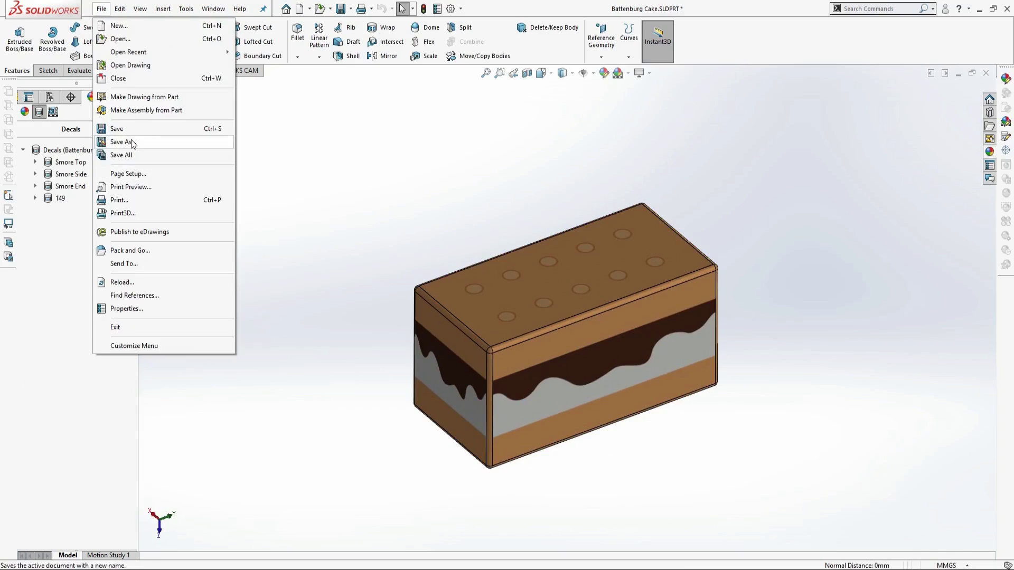
click(116, 139)
text(Smore)
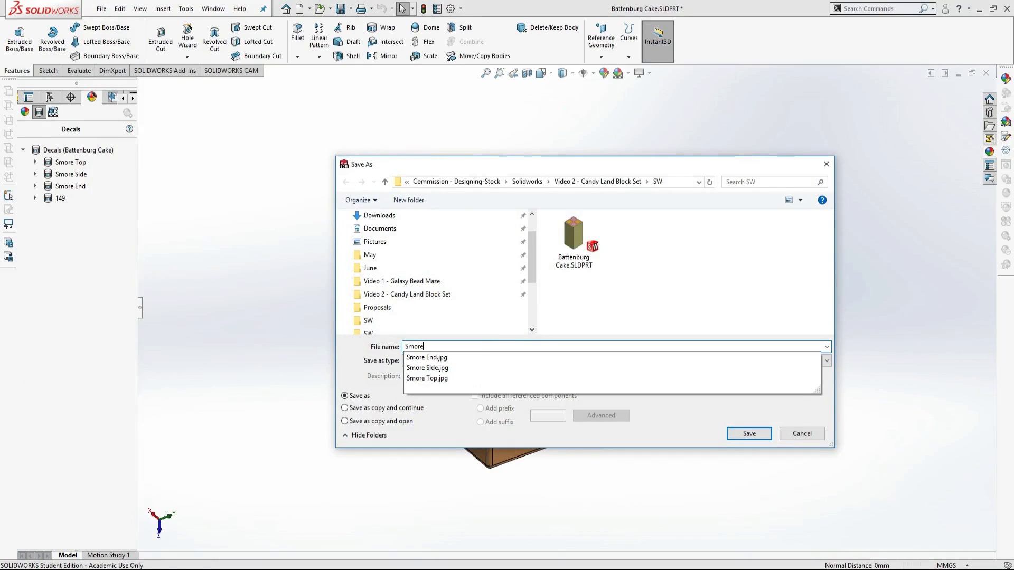
click(750, 434)
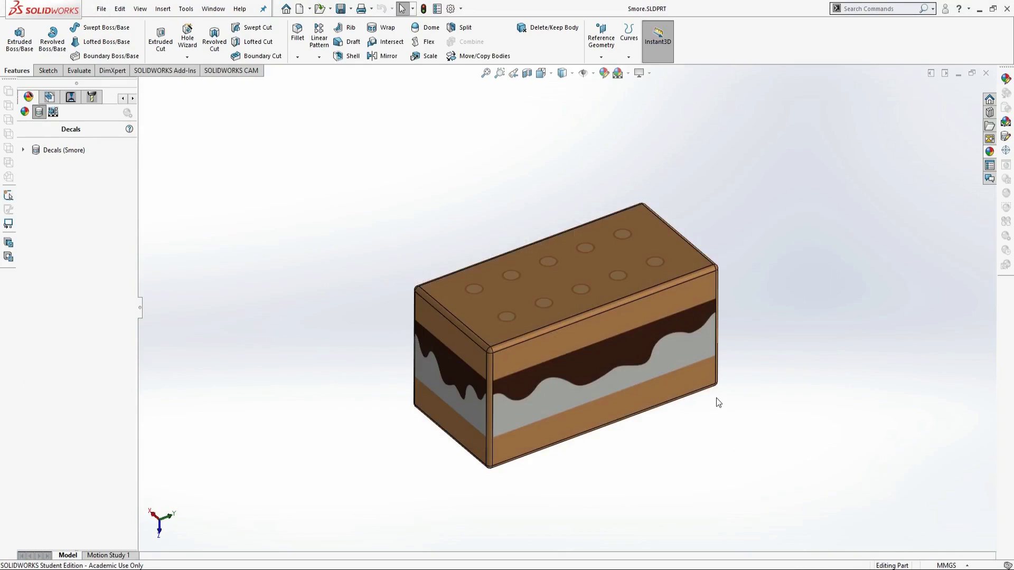
- Replace the image of the 149 base colour decal with 2431.jpg
click(24, 150)
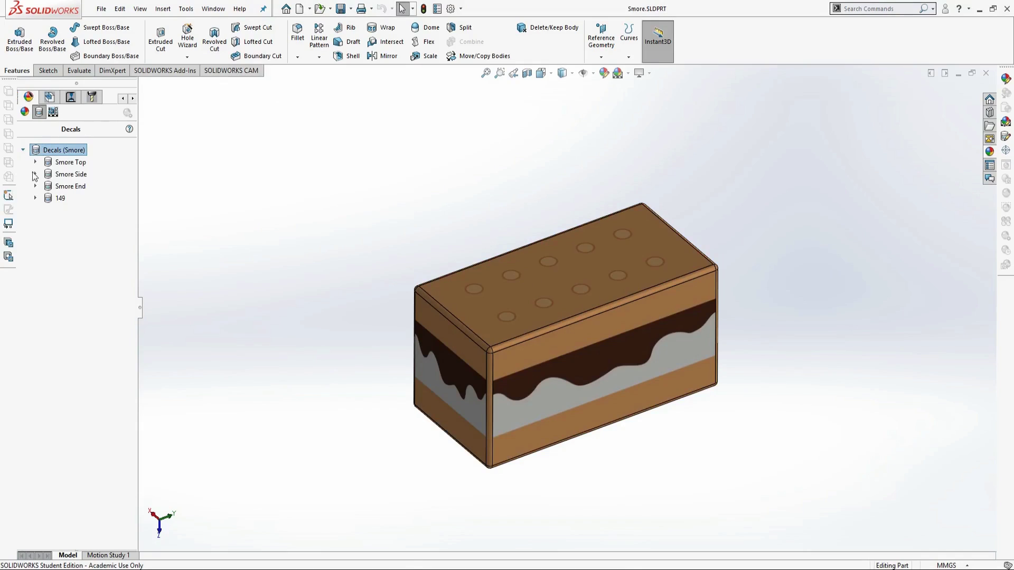
right_click(48, 200)
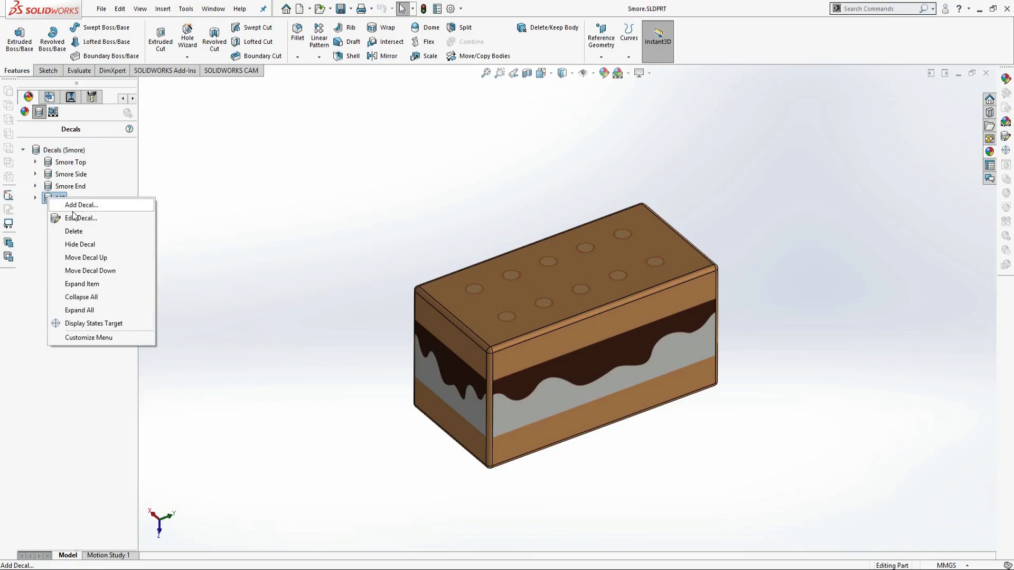
click(74, 217)
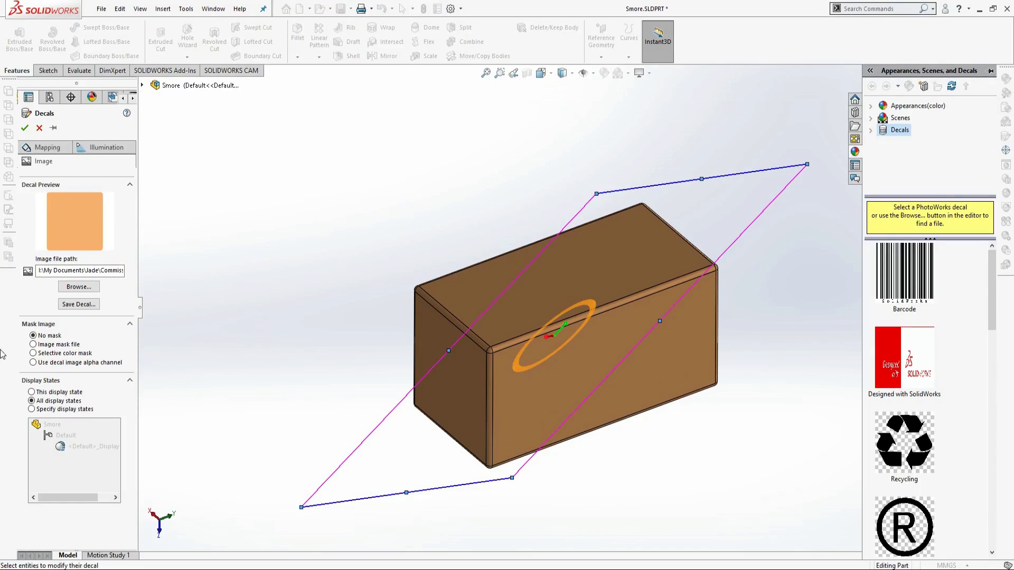
click(78, 287)
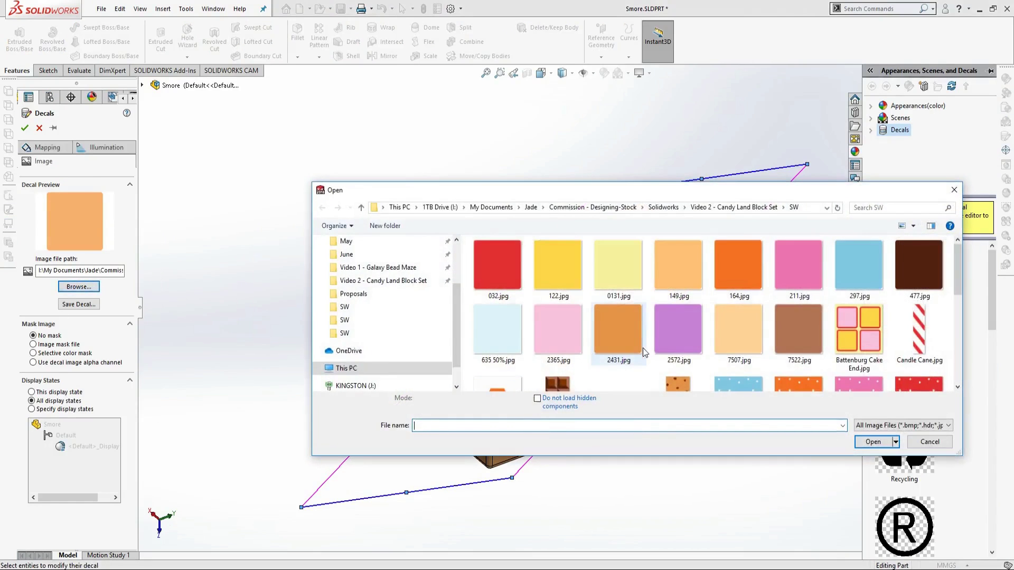
click(611, 284)
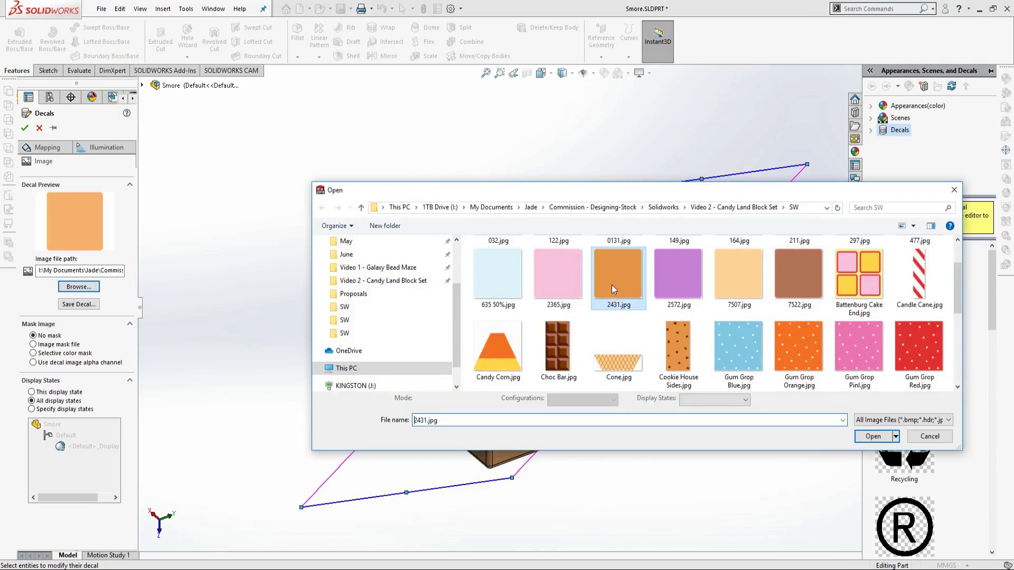
click(873, 436)
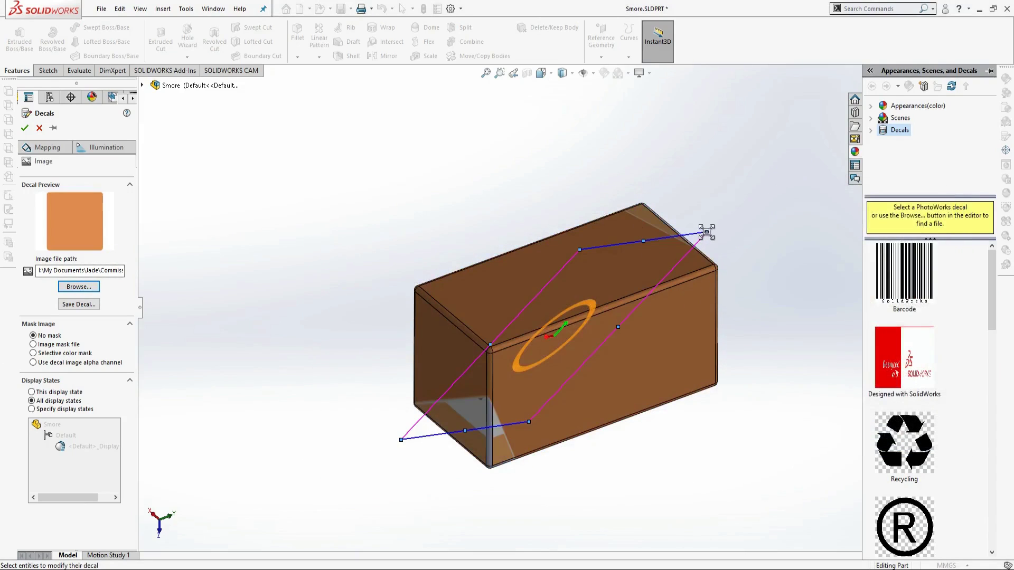
- Enlarge the 2431 decal's frame at two opposite corners so that it covers the whole block
drag(706, 231, 966, 57)
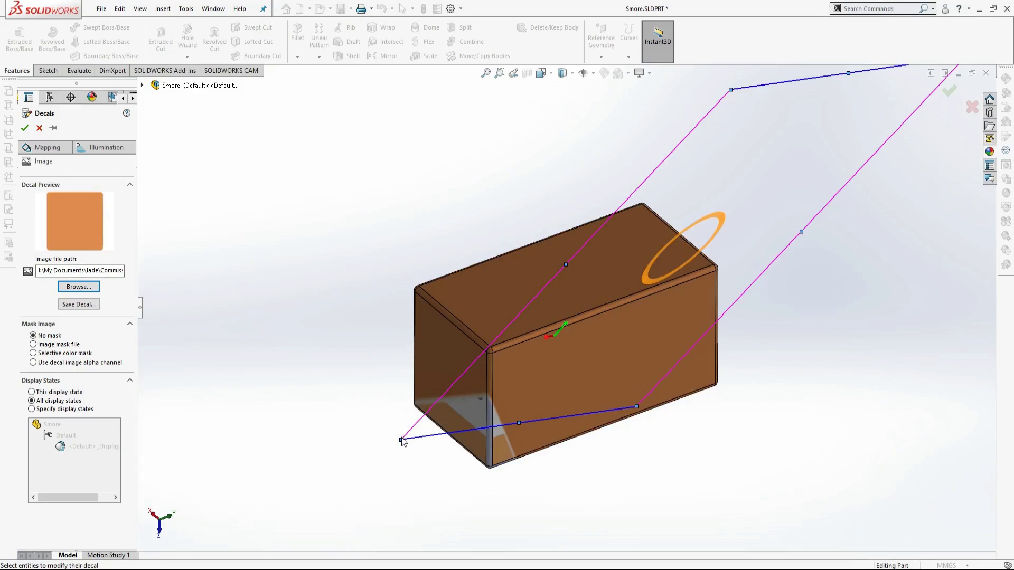
drag(402, 438, 191, 560)
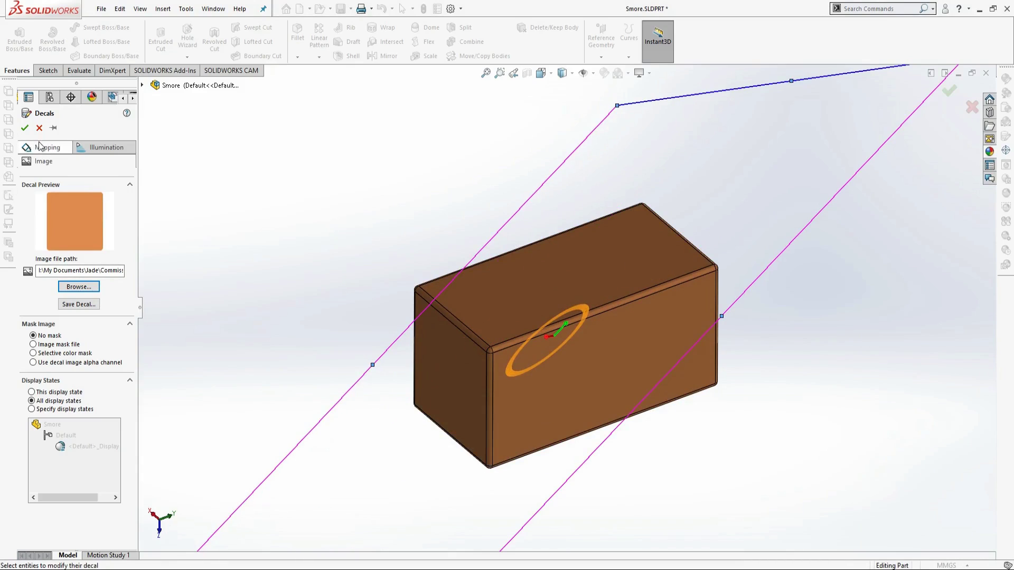
click(25, 128)
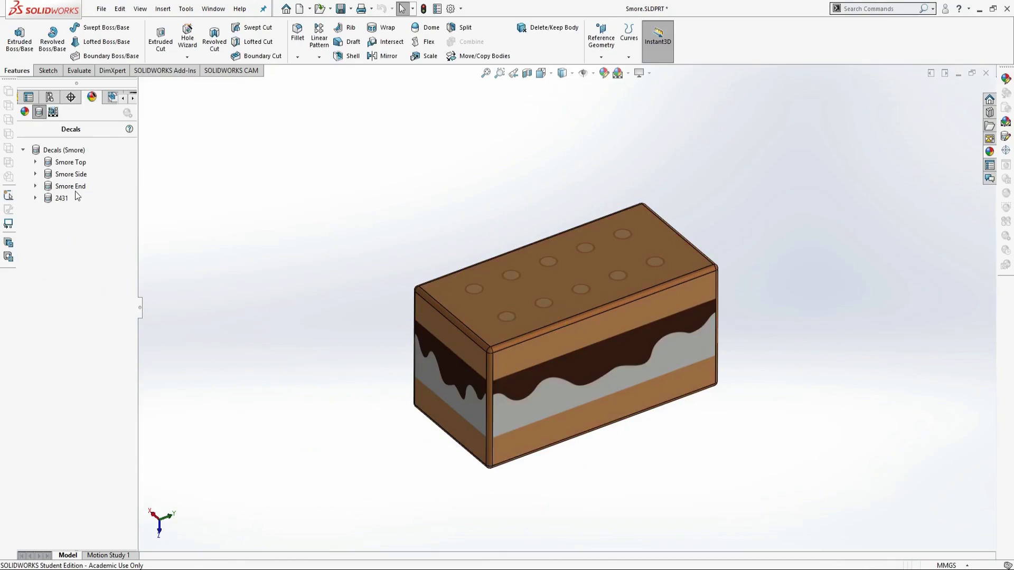
- Delete the Smore End and Smore Top decals from the block
click(74, 188)
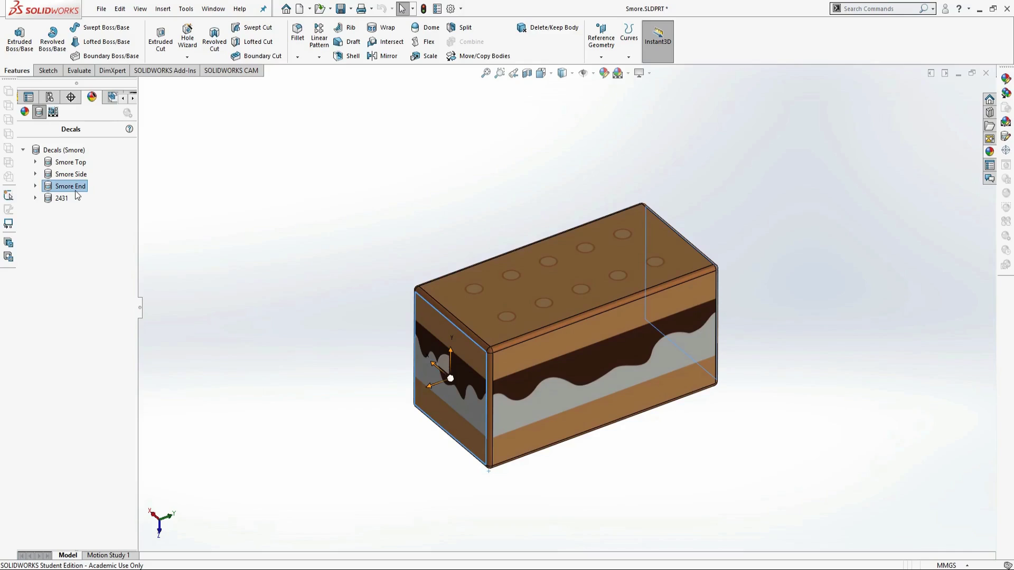
key(Delete)
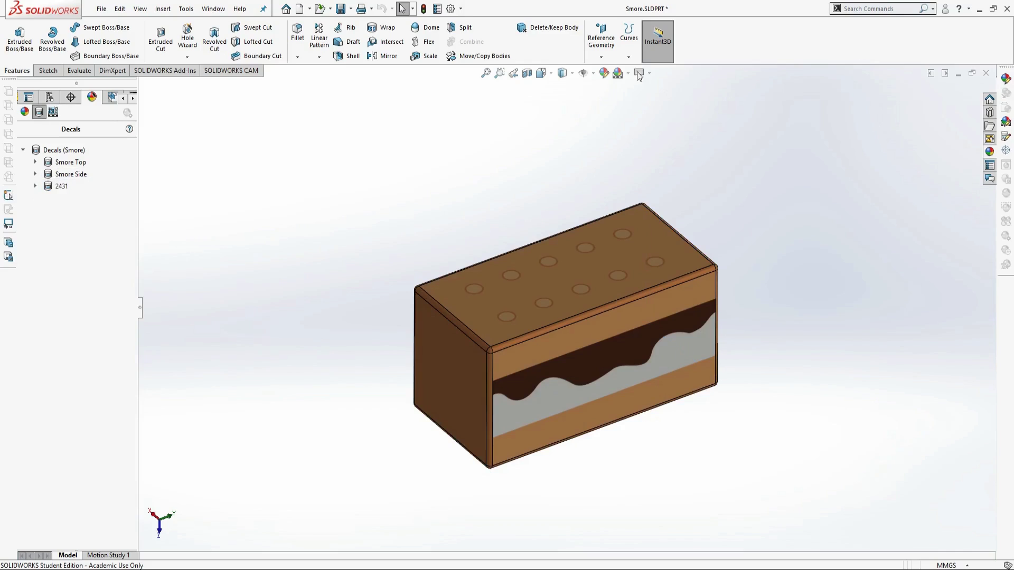
key(ctrl+1)
click(76, 164)
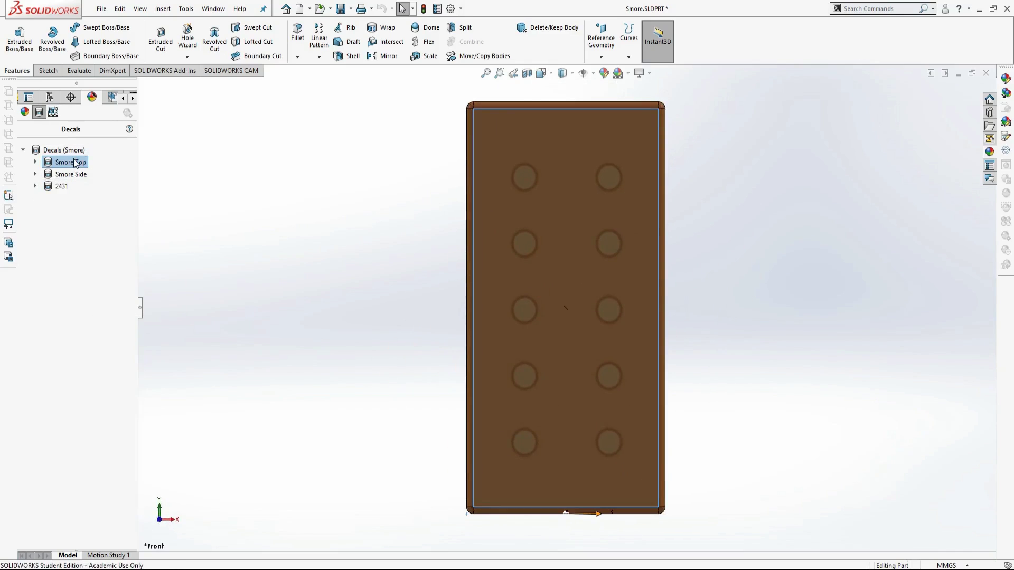
key(Delete)
- Add House Window.jpg as a label-mapped decal on the block's large front face, fitted to the face's width and height
click(543, 261)
click(1005, 136)
click(78, 344)
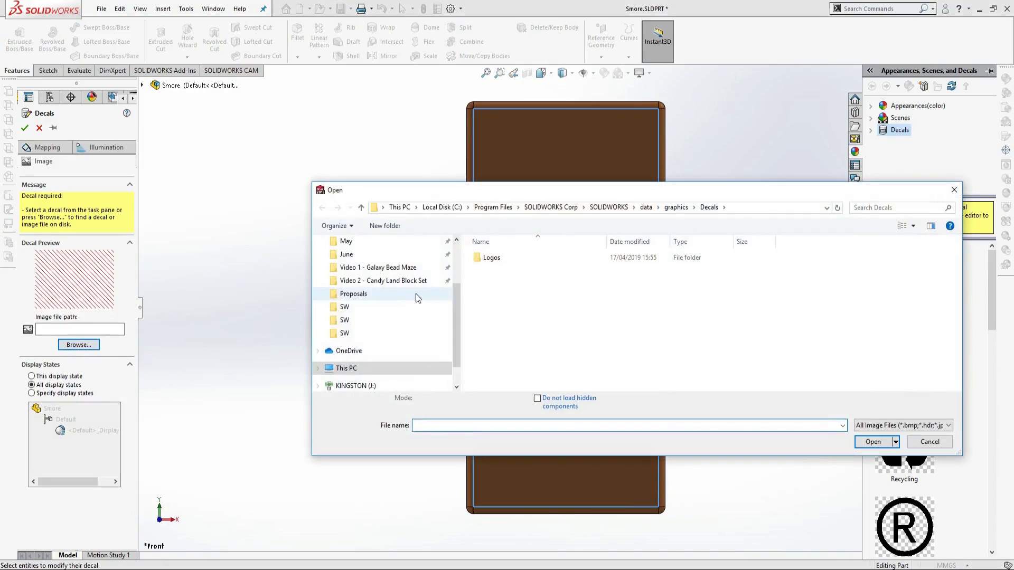
click(391, 333)
scroll(619, 346, down, 4)
click(860, 275)
click(870, 442)
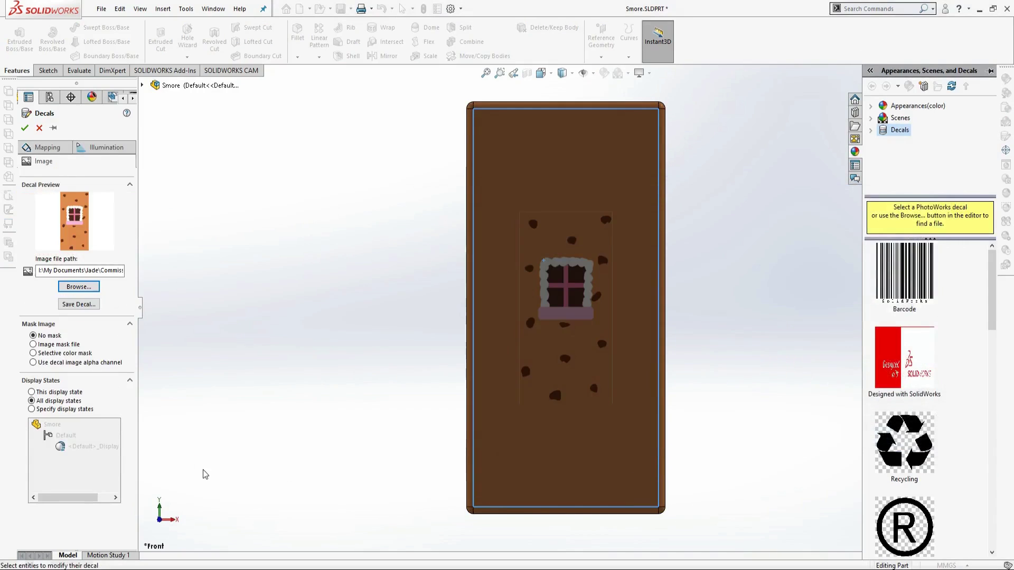
click(47, 147)
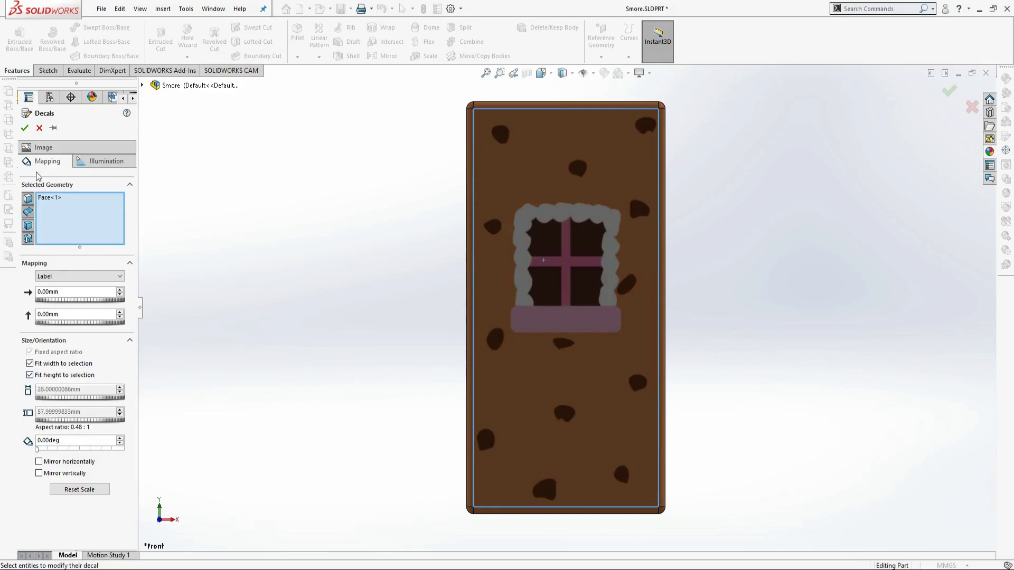
click(24, 128)
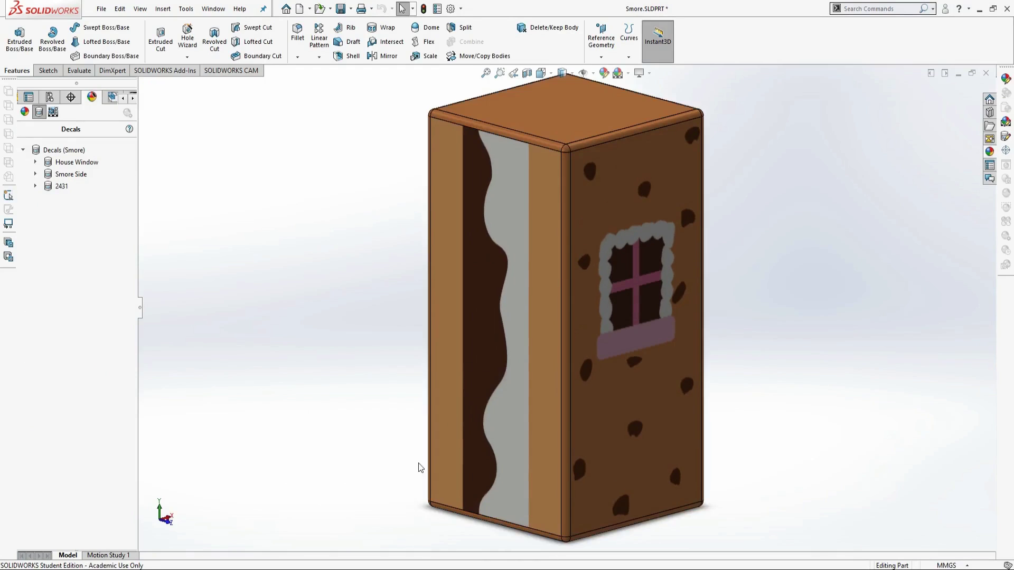
- Replace the image of the Smore Side decal with Cookie House Sides.jpg
right_click(55, 187)
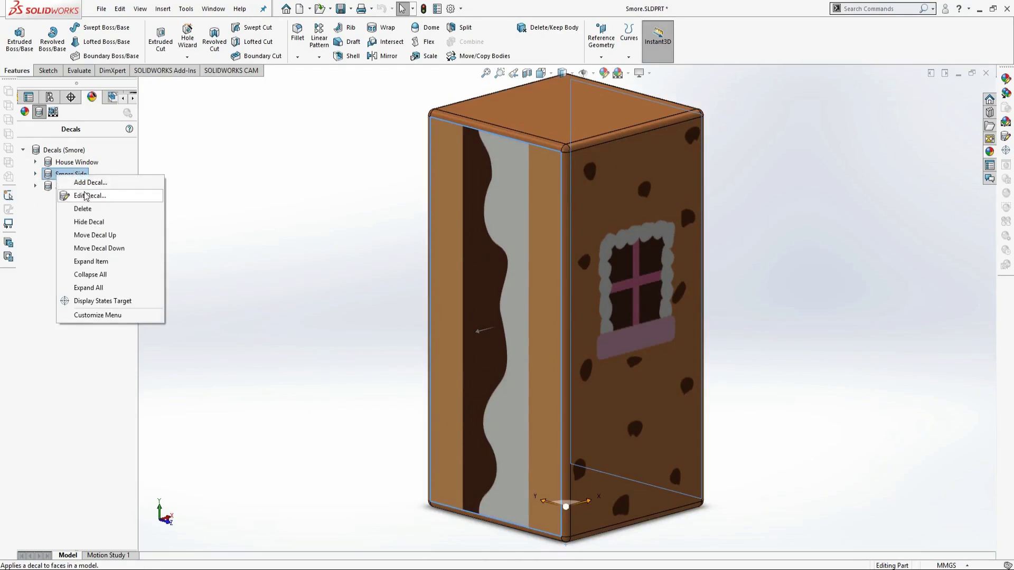
click(88, 195)
click(79, 286)
scroll(558, 334, down, 5)
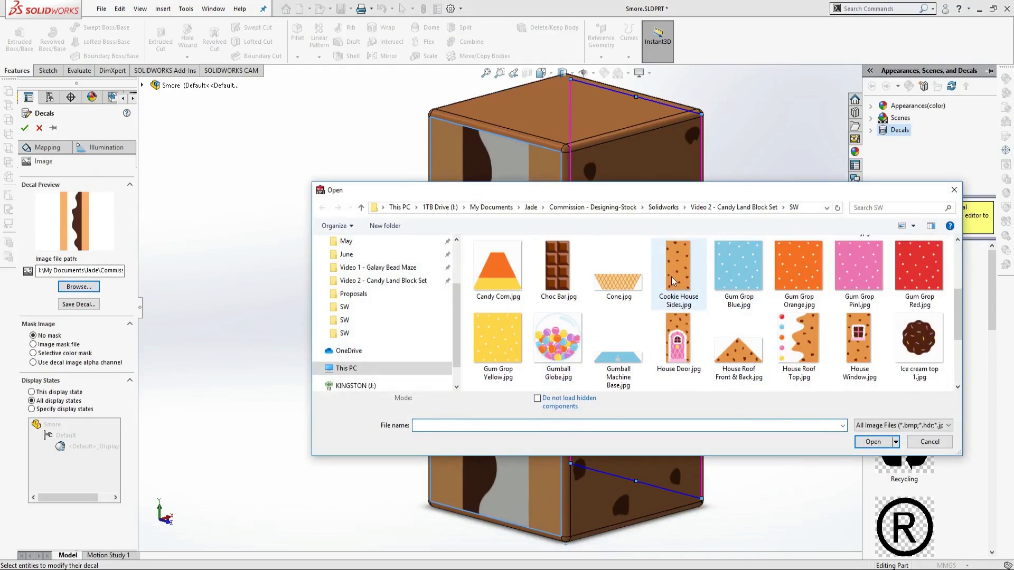
click(679, 274)
click(872, 438)
- Map the Cookie House Sides decal by projection on the two opposite side faces and accept it
click(47, 148)
click(70, 277)
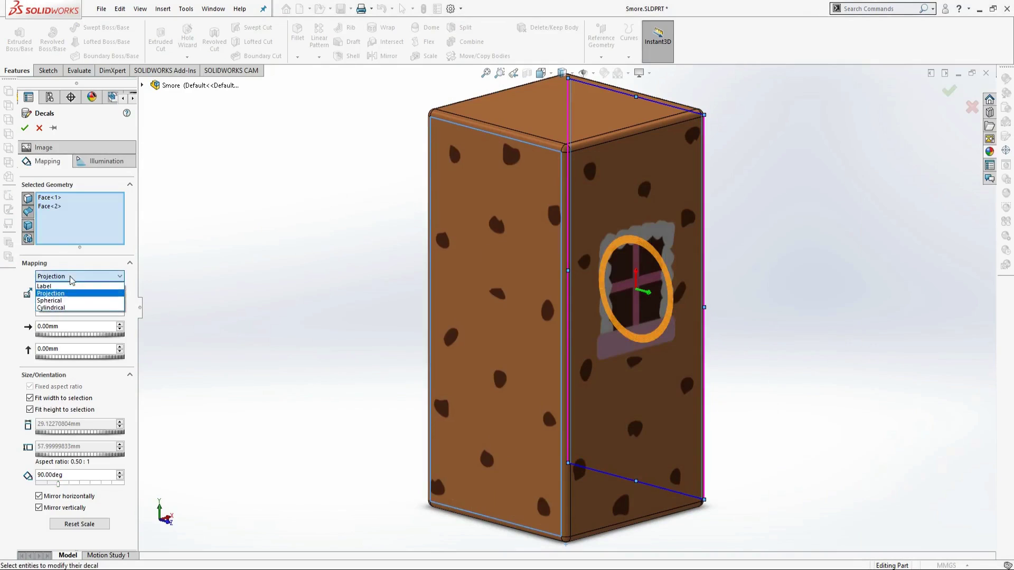
click(66, 294)
click(62, 310)
click(25, 128)
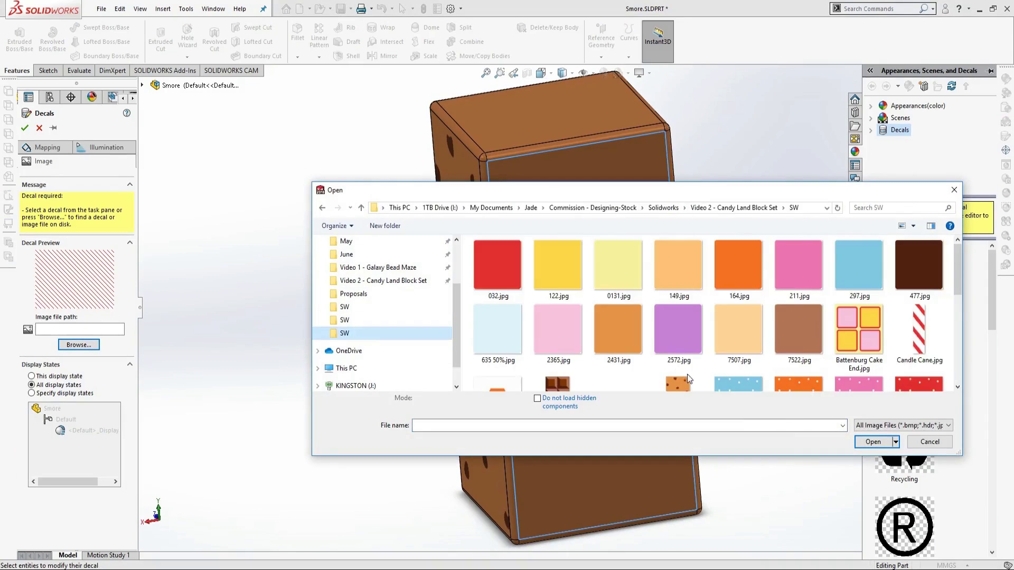
- Apply Cookie House Sides.jpg as a decal on the block's plain back face, fitted to the face's width and height
click(687, 382)
click(873, 442)
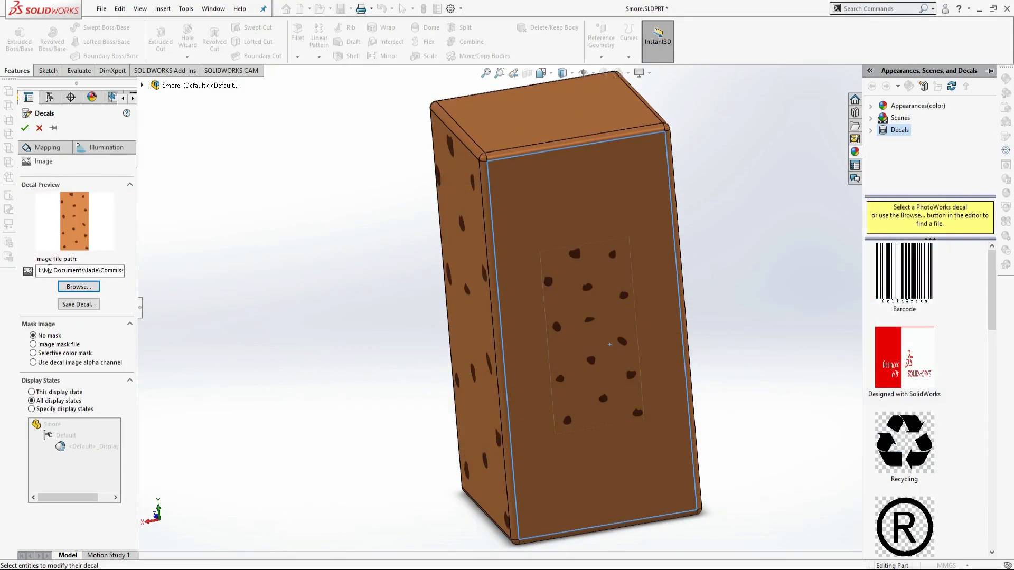
click(48, 148)
click(54, 363)
click(54, 375)
click(25, 128)
- Save the part under the new name Cookie House Window
middle_drag(264, 338, 432, 388)
click(101, 9)
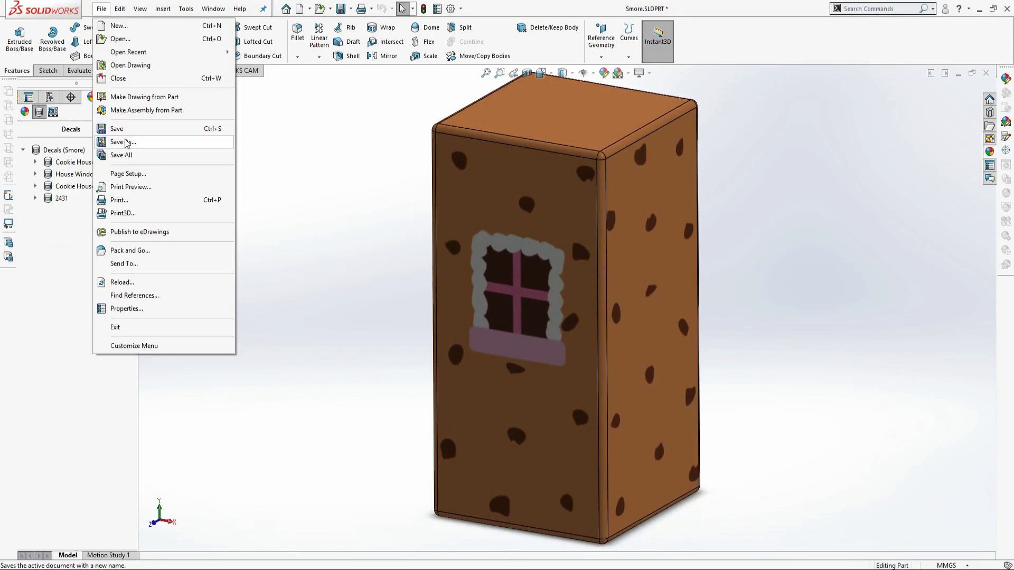
click(122, 141)
text(Cookie House Window)
key(Return)
- Replace the image of the House Window decal with House Door.jpg
right_click(76, 173)
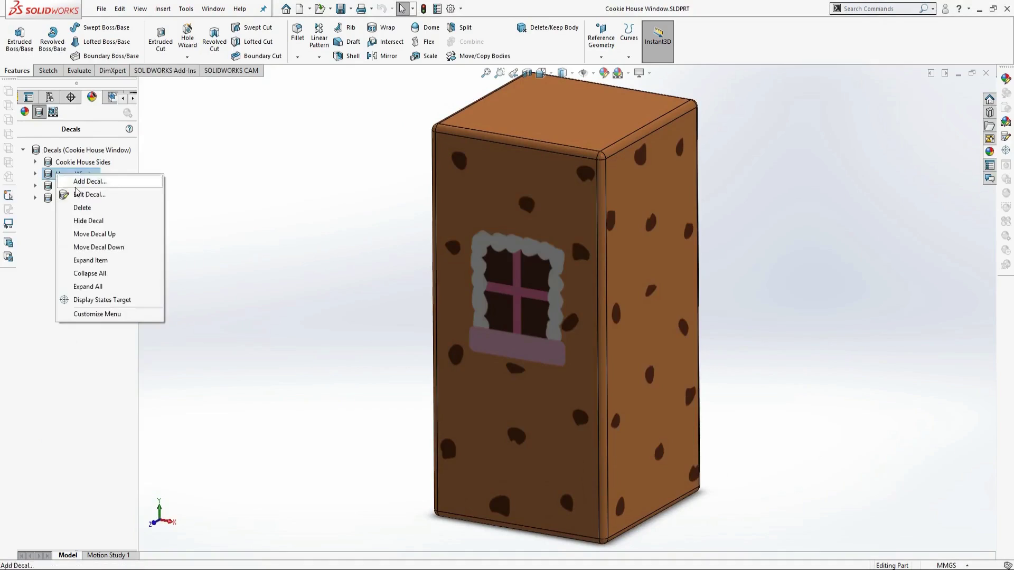
click(84, 195)
click(80, 287)
click(686, 338)
click(898, 509)
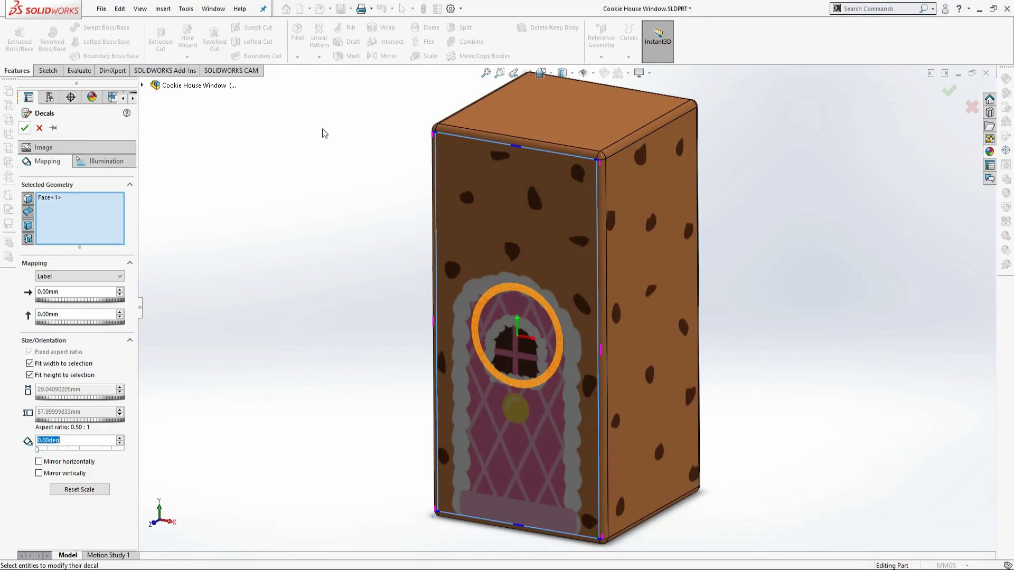
click(25, 128)
- Reset the House Door decal's scale and fit its width and height to the front face
right_click(74, 175)
click(84, 194)
click(79, 490)
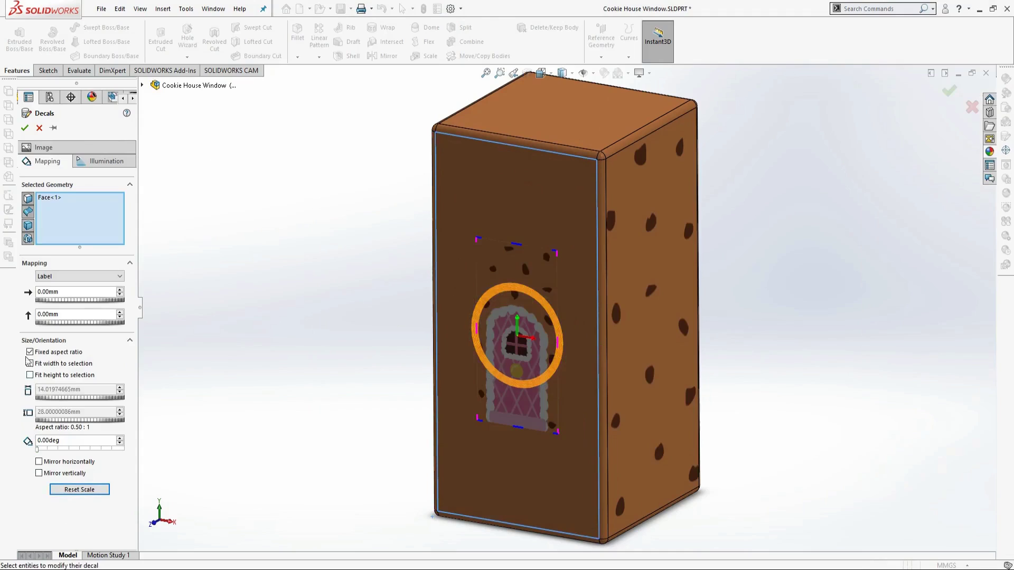
click(30, 364)
click(30, 375)
click(25, 128)
- Save the part under the new name Cookie House Door
click(101, 8)
click(122, 140)
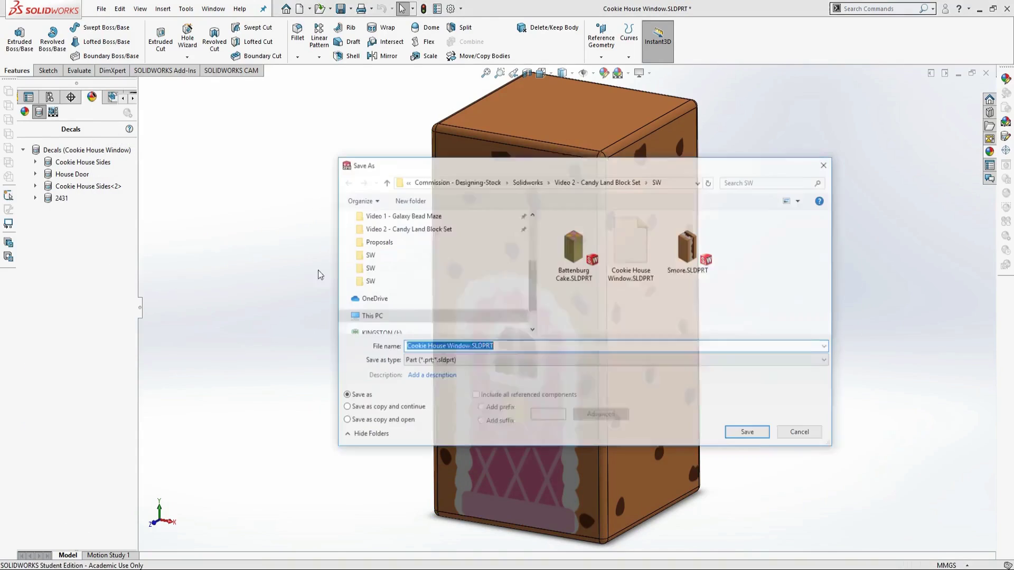
text(Cookie House Door)
key(Return)
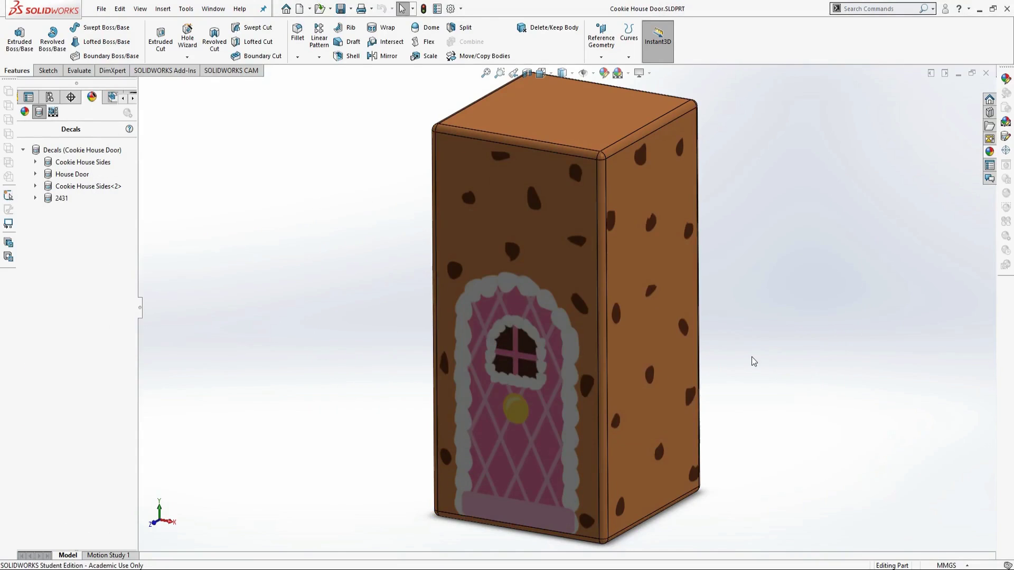
- Edit the block's base sketch and delete the equal-length relation between the rectangle's two adjacent sides
right_click(549, 117)
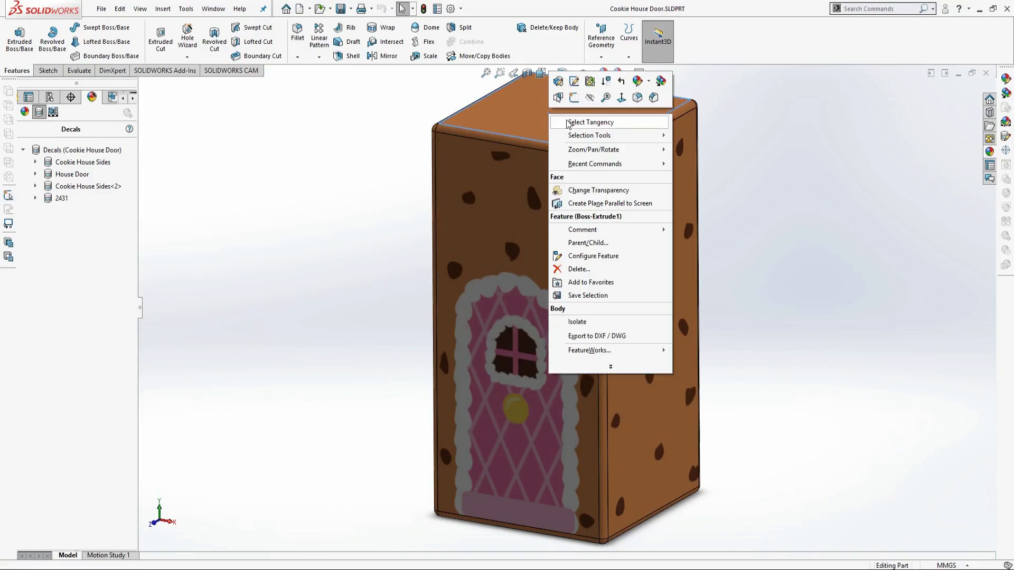
click(575, 82)
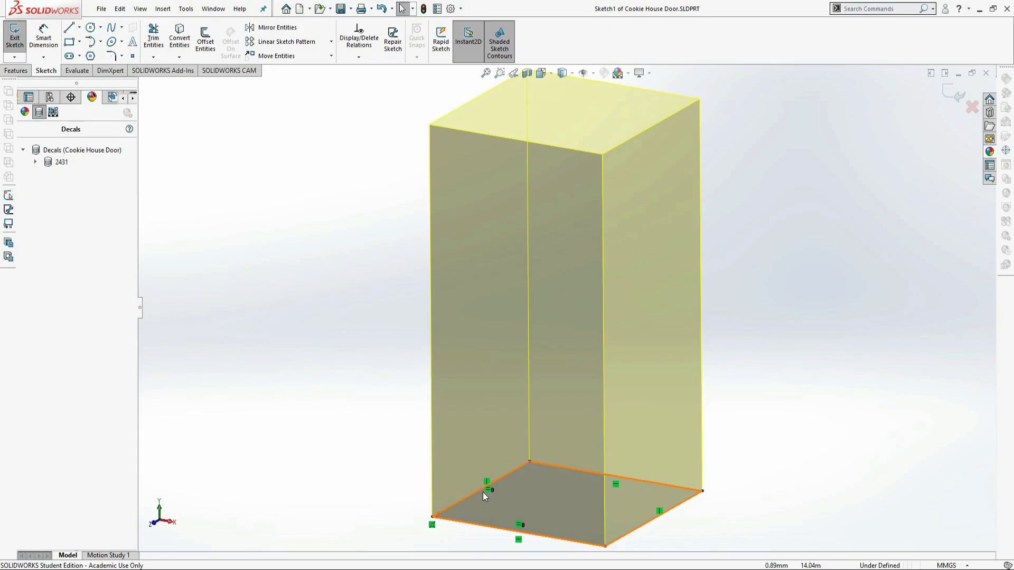
click(487, 490)
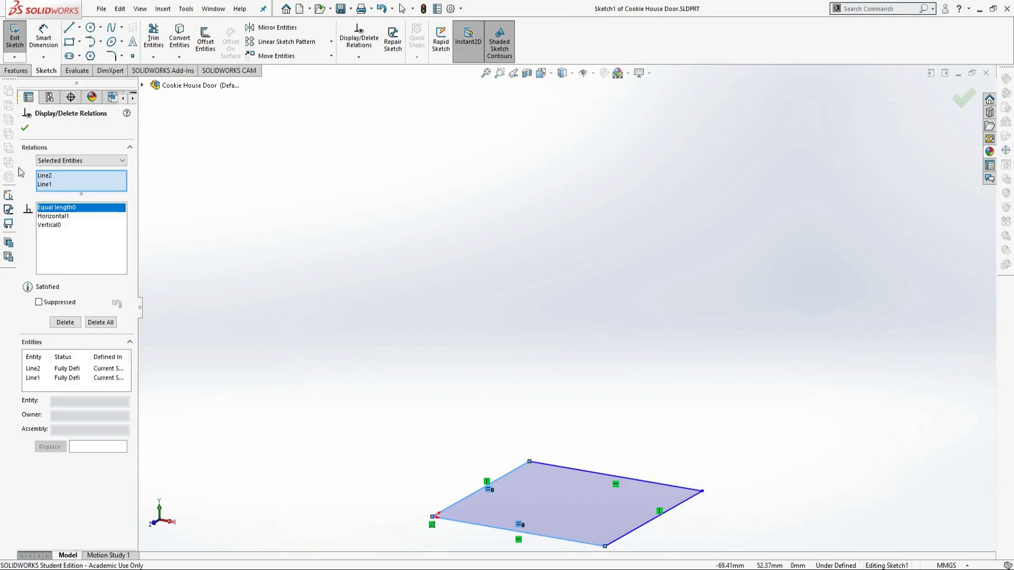
right_click(65, 213)
click(79, 219)
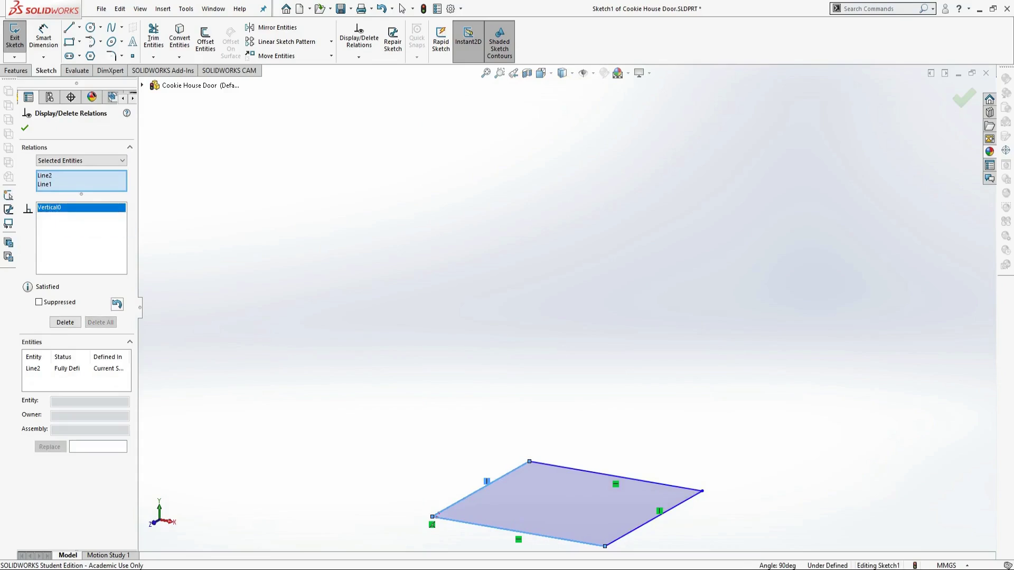
ctrl+click(506, 480)
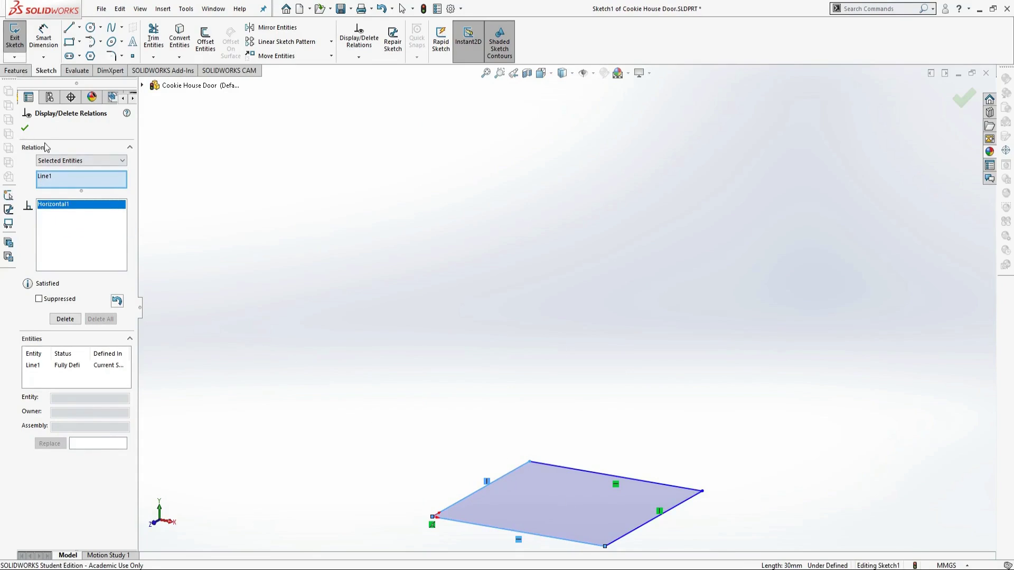
click(24, 128)
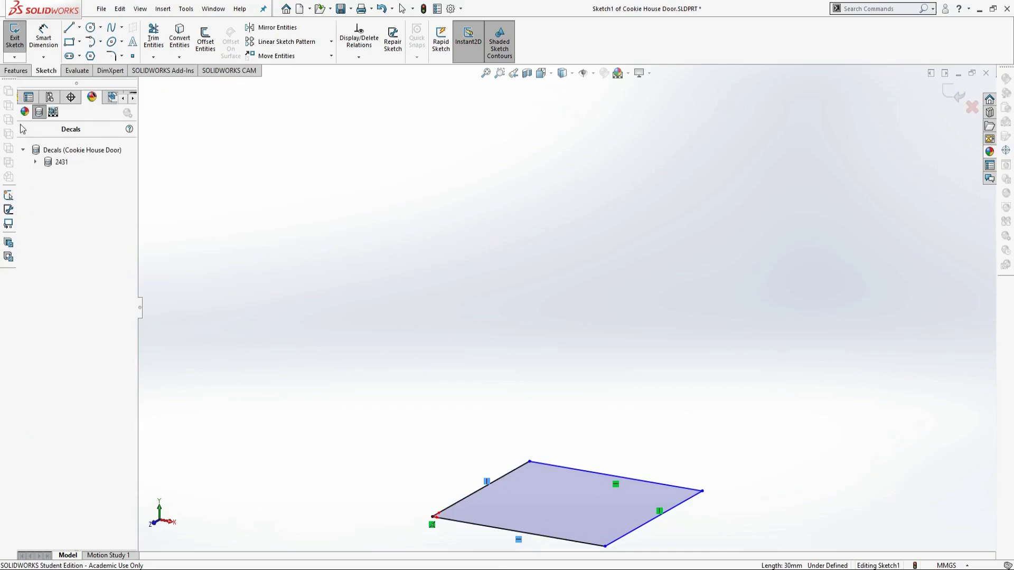
- Set the length of the base rectangle's depth line to 15 mm and exit the sketch
click(498, 479)
text(15)
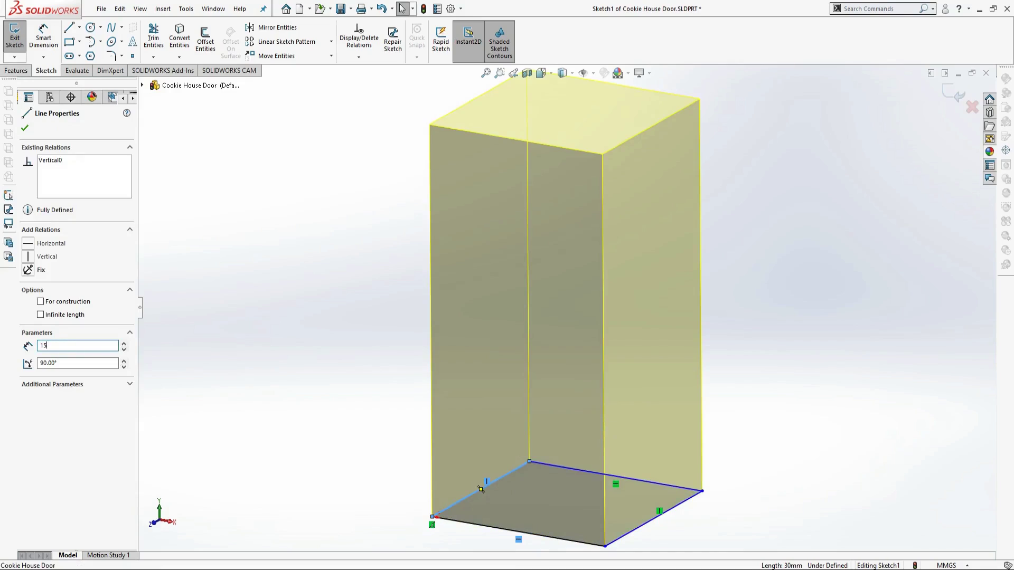
key(Return)
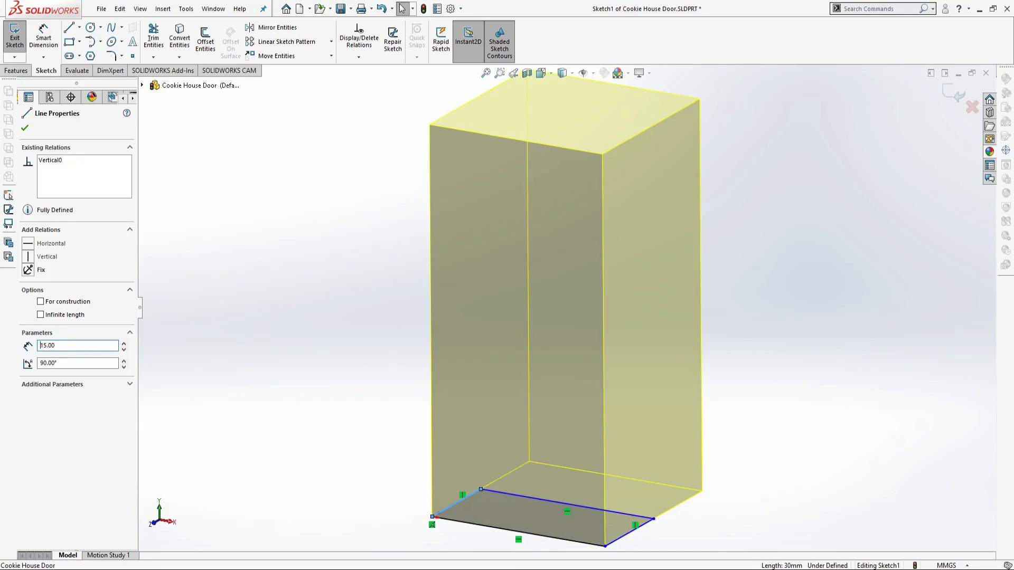
click(25, 129)
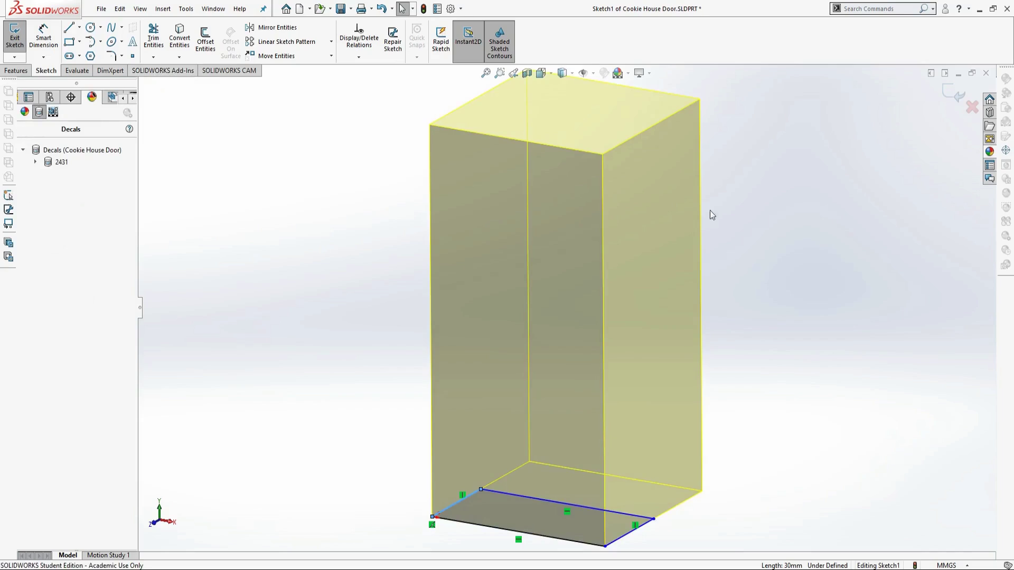
click(959, 96)
- Delete both Cookie House Sides decals from the thinner block
mouse_move(47, 199)
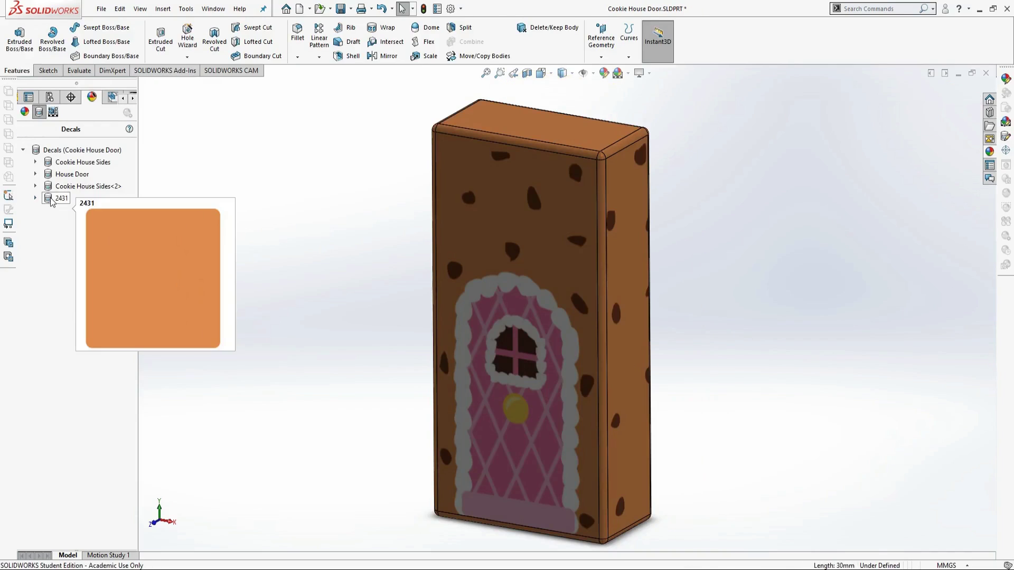
click(70, 165)
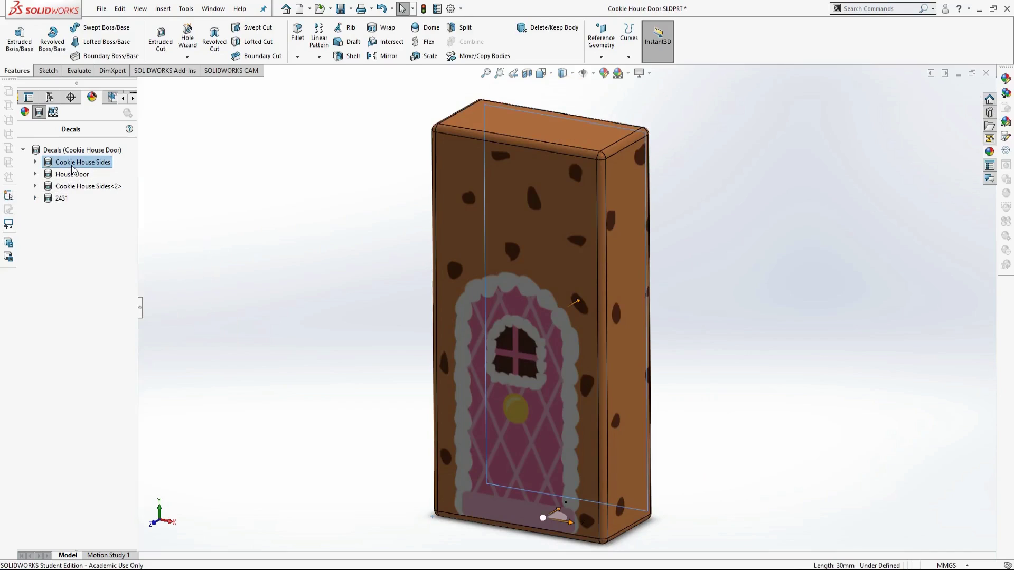
key(Delete)
click(76, 178)
key(Delete)
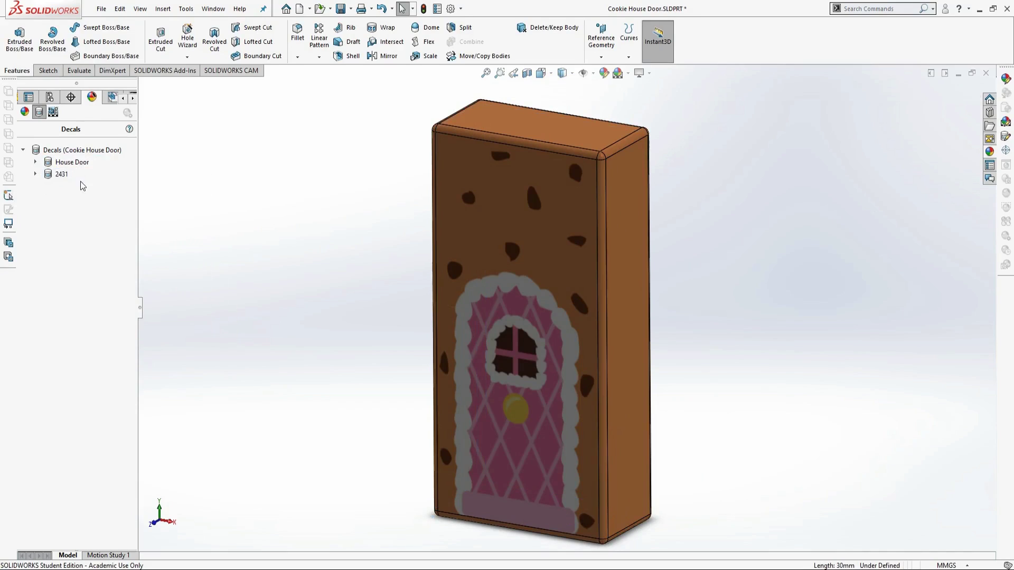
- Replace the image of the 2431 base colour decal with 477.jpg
right_click(66, 174)
click(96, 192)
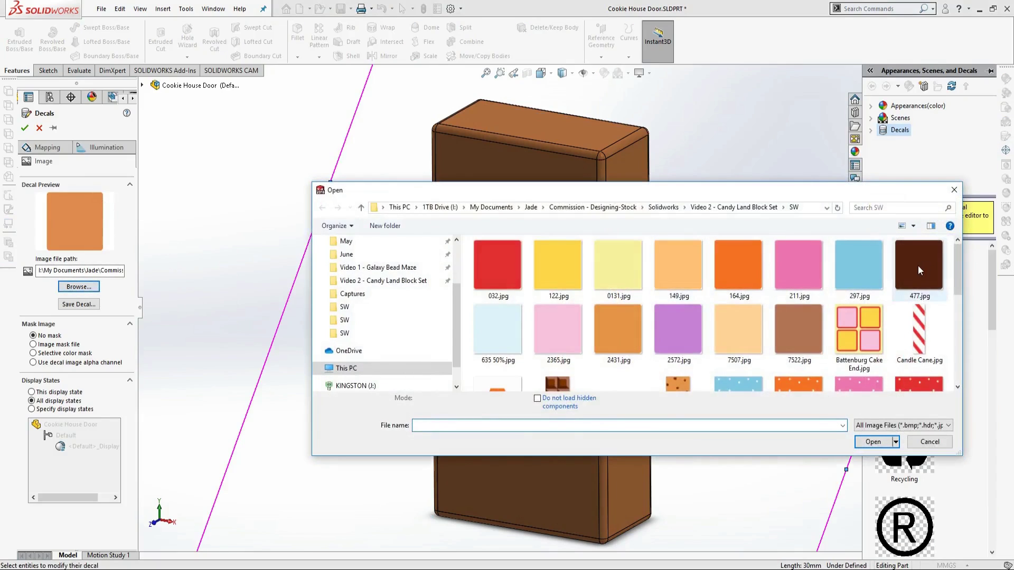
double_click(917, 265)
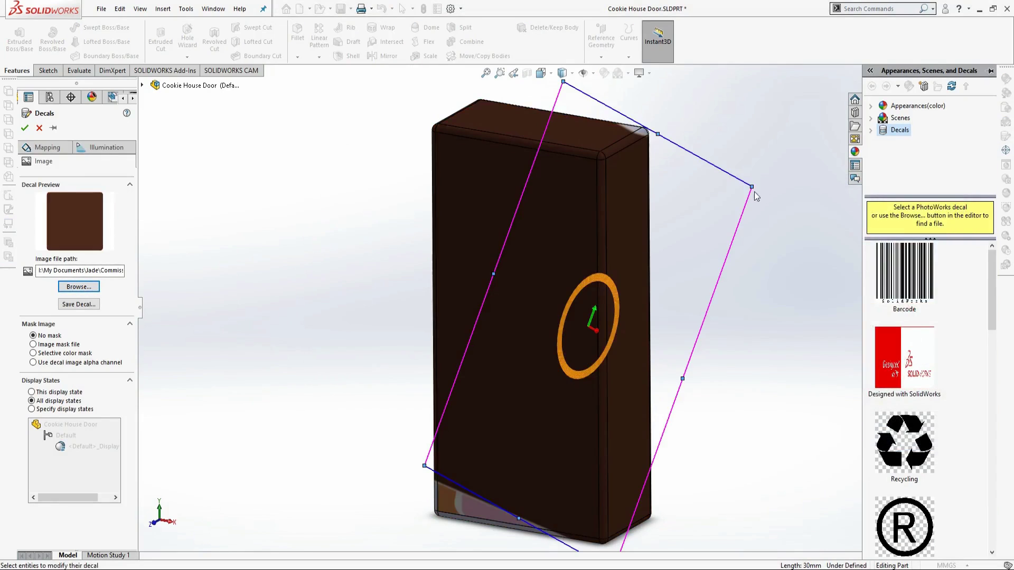
- Enlarge the 477 decal to 80 x 80 mm and pull its corner slightly outward so that it covers the whole block
click(53, 155)
click(120, 422)
click(120, 422)
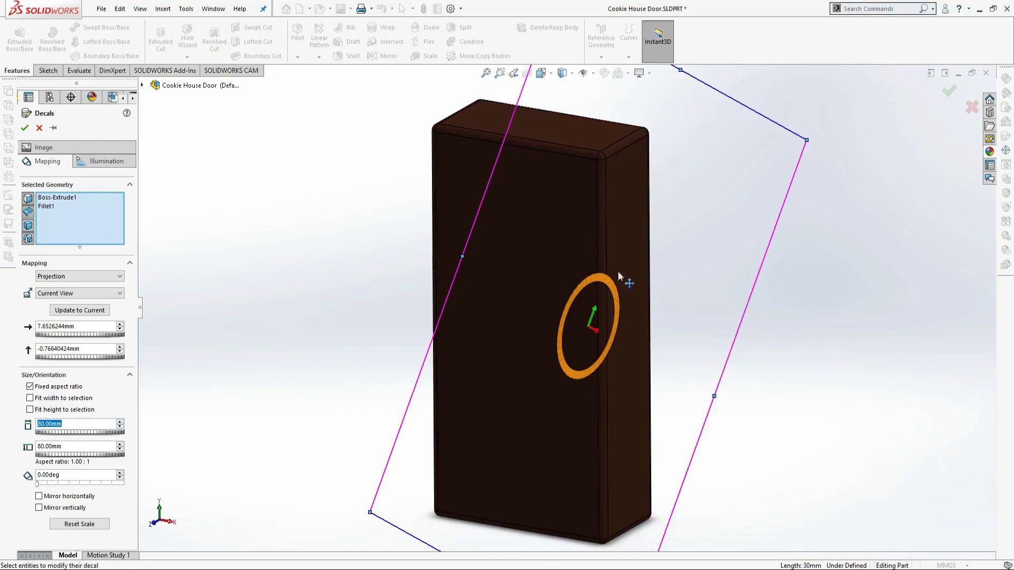
drag(805, 141, 812, 136)
click(949, 91)
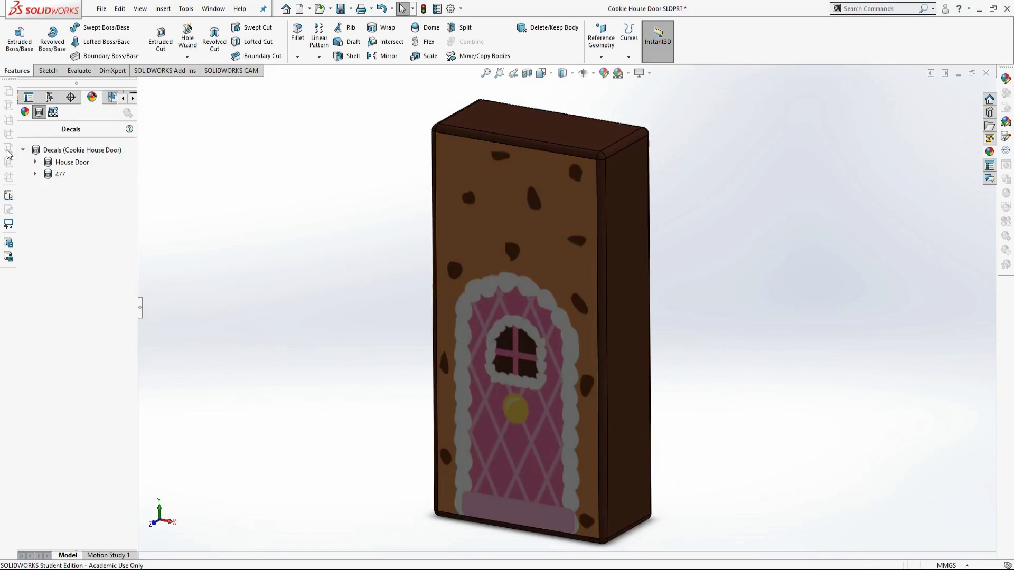
- Replace the House Door decal's image with Choc Bar.jpg and reset the decal's scale on the front face
double_click(70, 166)
click(80, 288)
scroll(796, 359, down, 2)
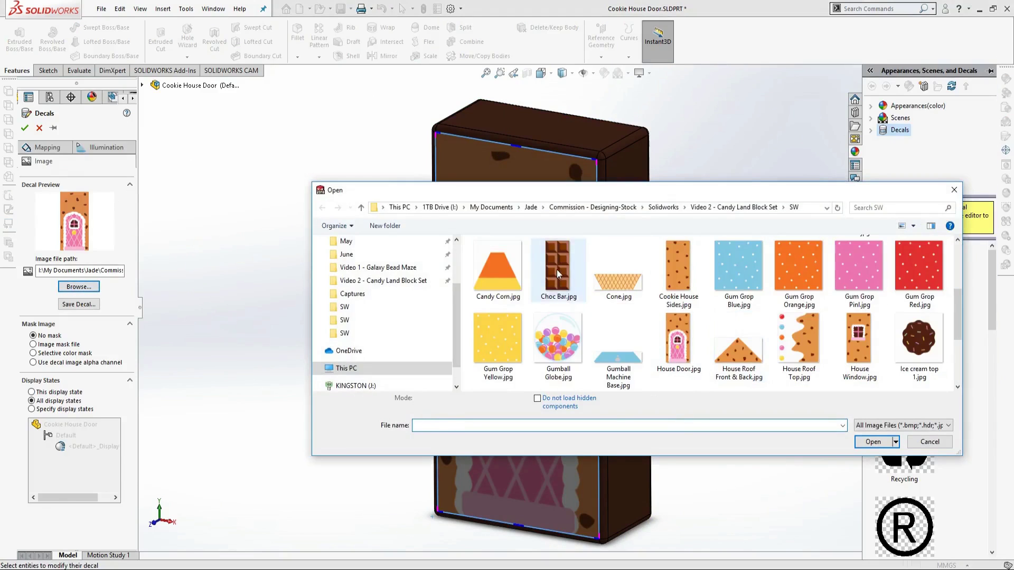
double_click(556, 269)
click(48, 147)
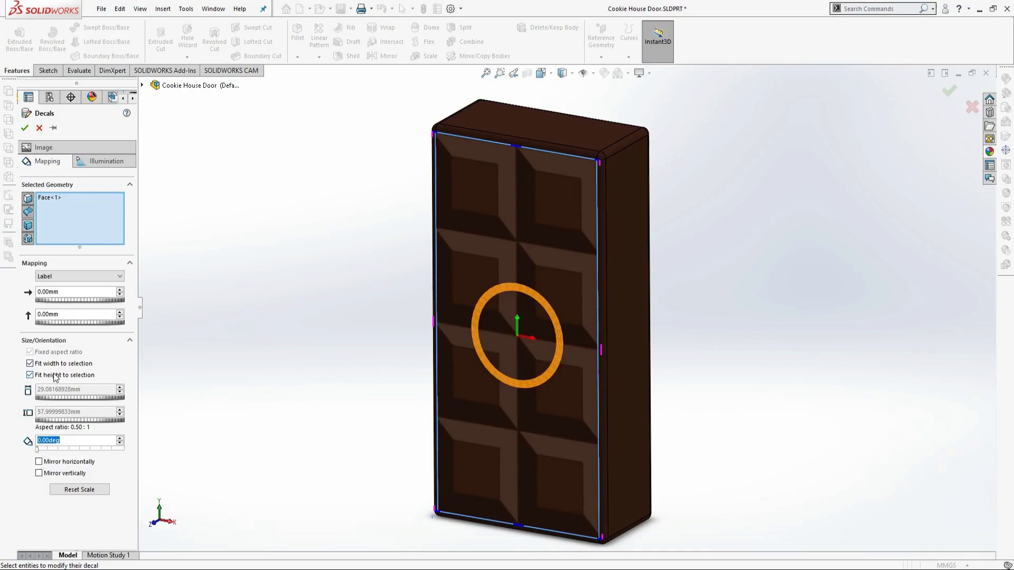
click(78, 489)
click(25, 128)
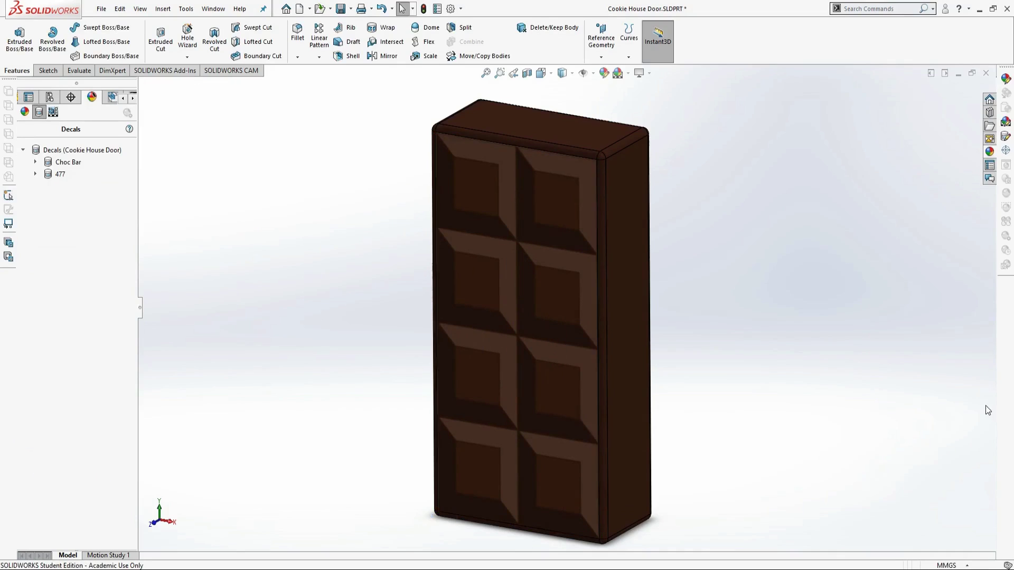
- Save the part as a new file named Chocolate Bar
click(101, 9)
click(181, 162)
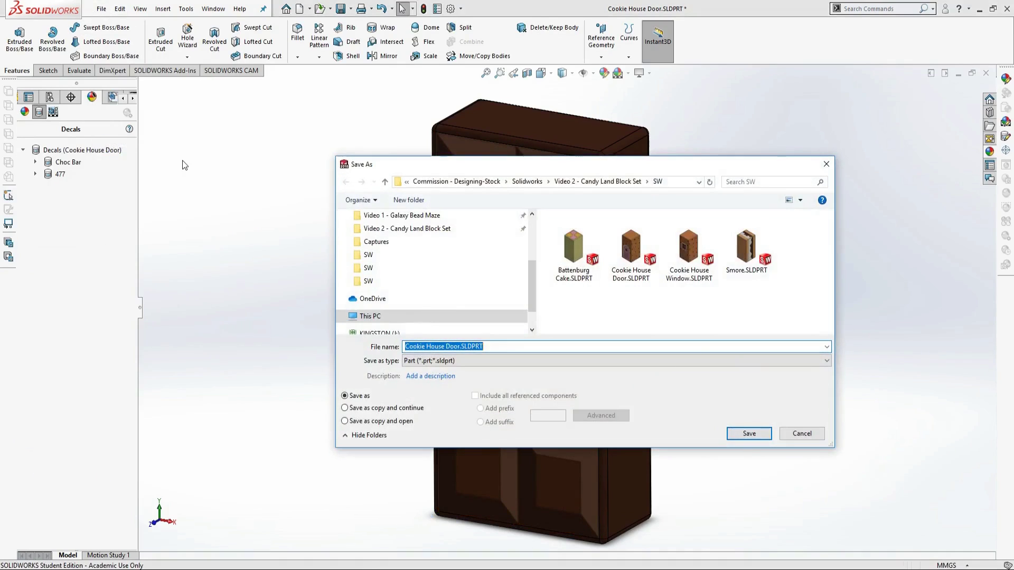
text(Chocolate Bar)
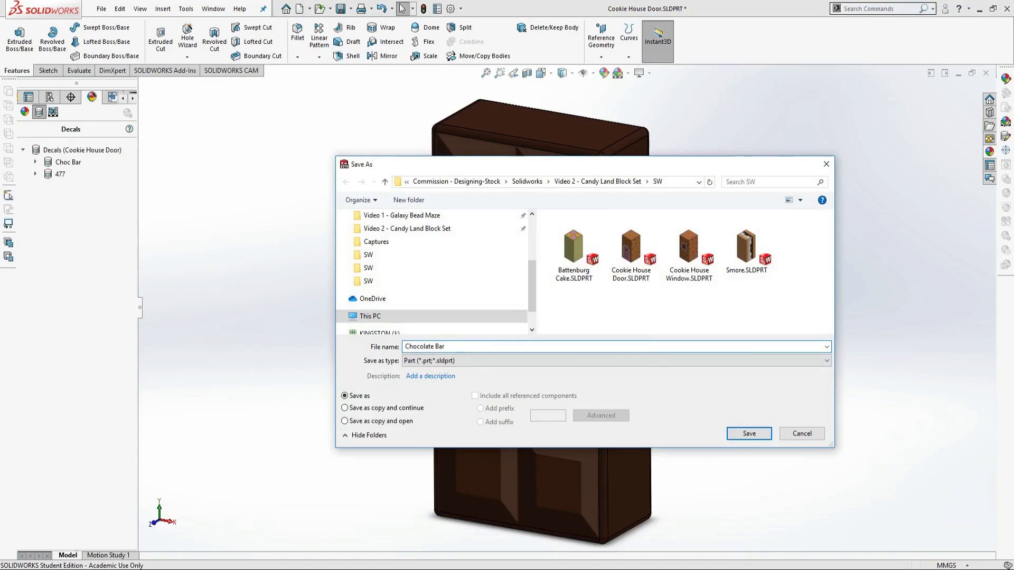
key(Return)
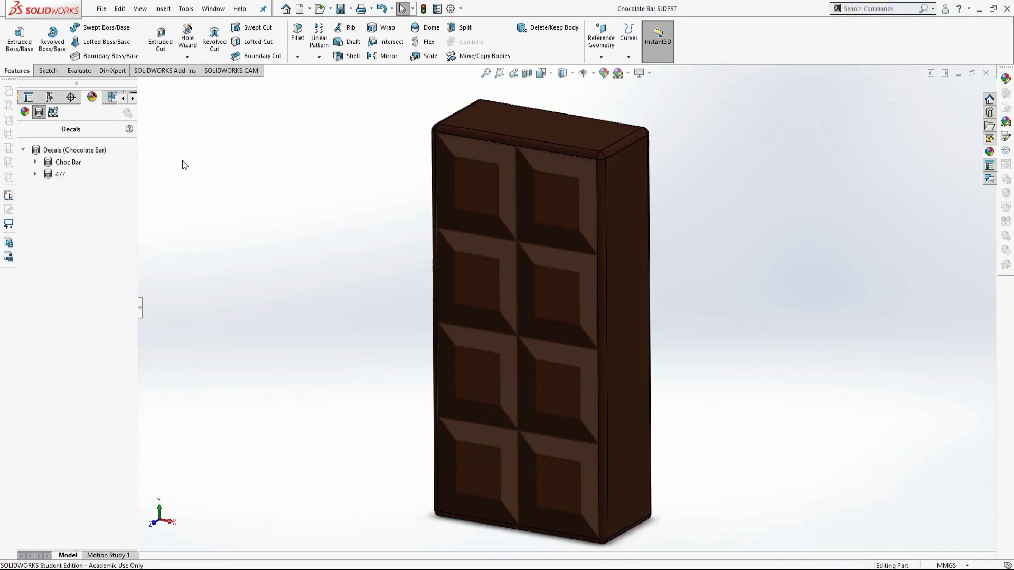
- Replace the image of the 477 base colour decal with 2431.jpg
right_click(64, 177)
click(79, 205)
click(78, 286)
click(618, 330)
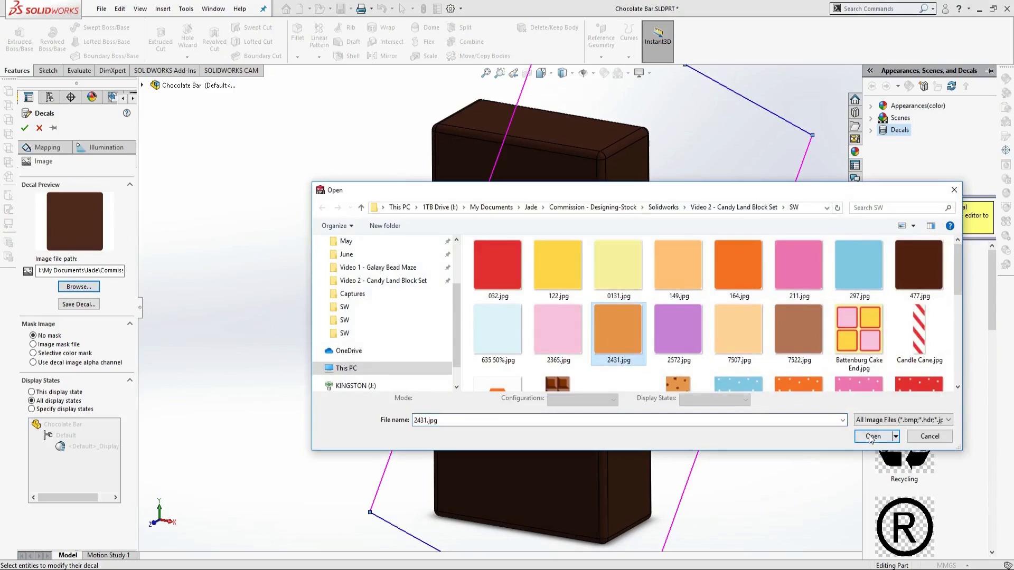
click(871, 437)
click(24, 128)
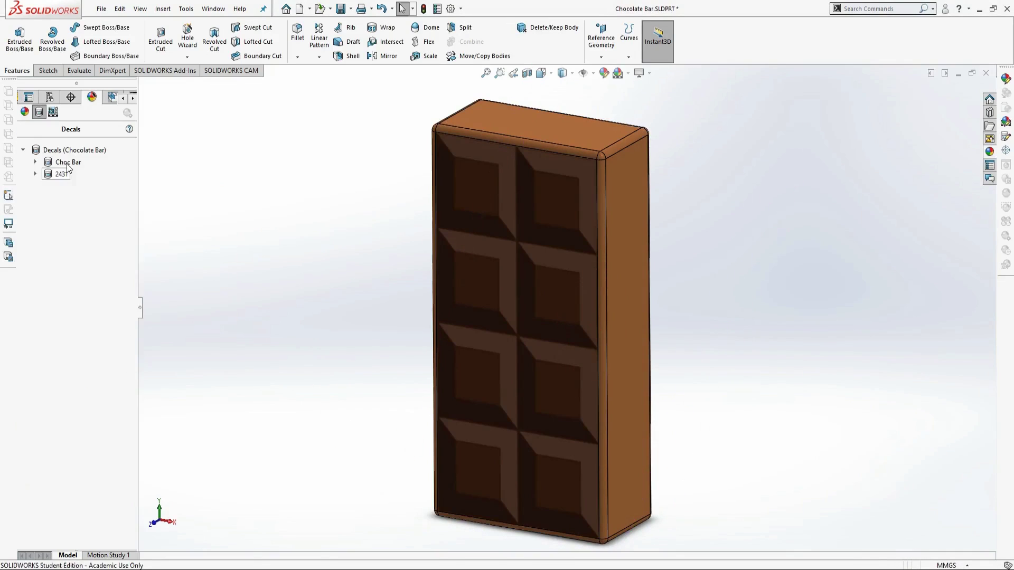
- Replace the Choc Bar decal's image with Waffle Top & Bottom.jpg
double_click(68, 164)
click(78, 287)
scroll(607, 311, down, 5)
click(498, 354)
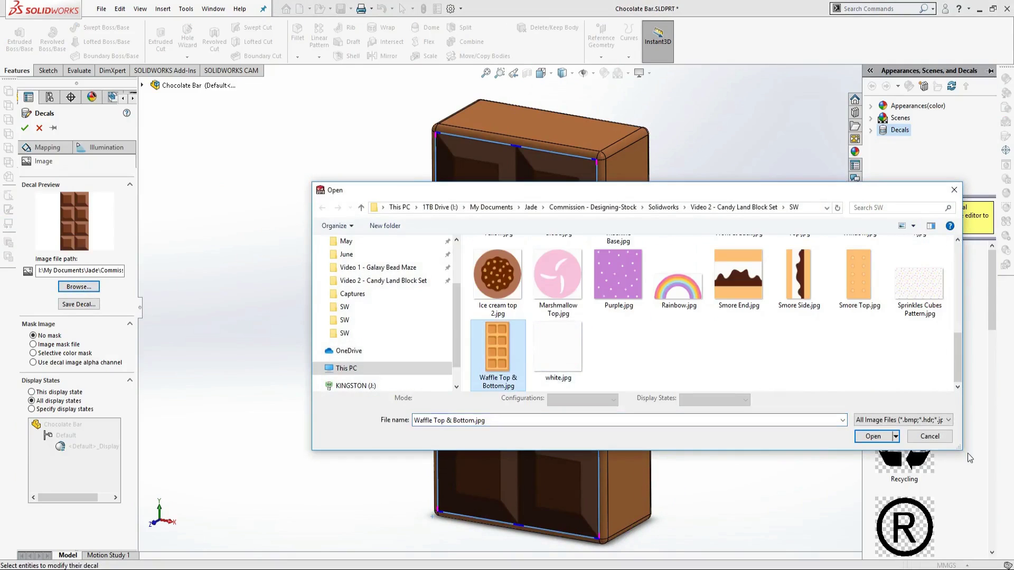
click(873, 436)
- Map the waffle decal by projection onto both the front face and the opposite face, fitting its width and height to the selection
click(47, 147)
click(79, 276)
click(64, 293)
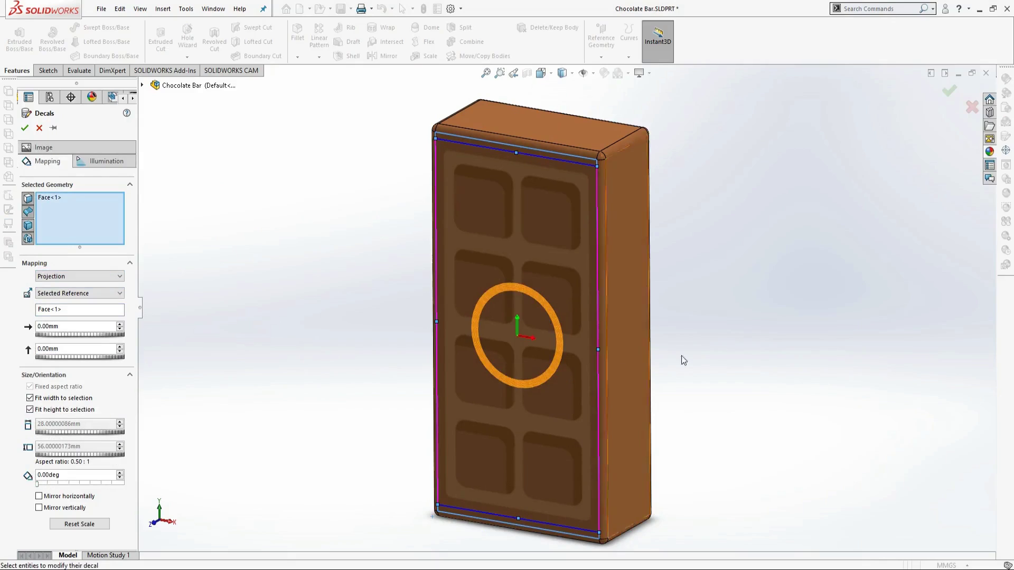
middle_drag(681, 356, 615, 346)
click(591, 338)
middle_drag(477, 457, 531, 457)
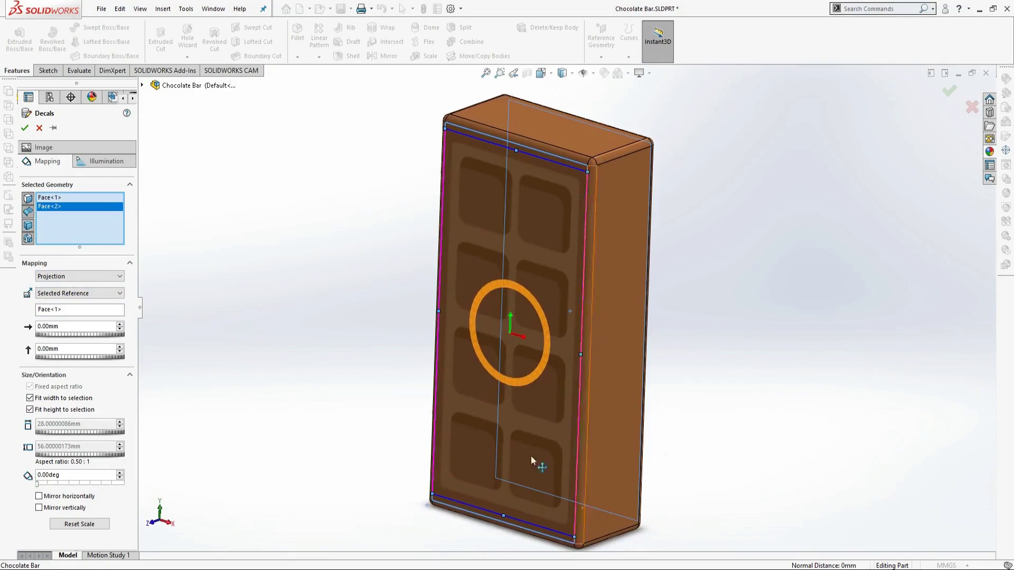
click(77, 527)
click(51, 400)
click(51, 411)
click(25, 128)
- Save the part as a new file named Waffle
middle_drag(784, 443, 750, 354)
click(101, 8)
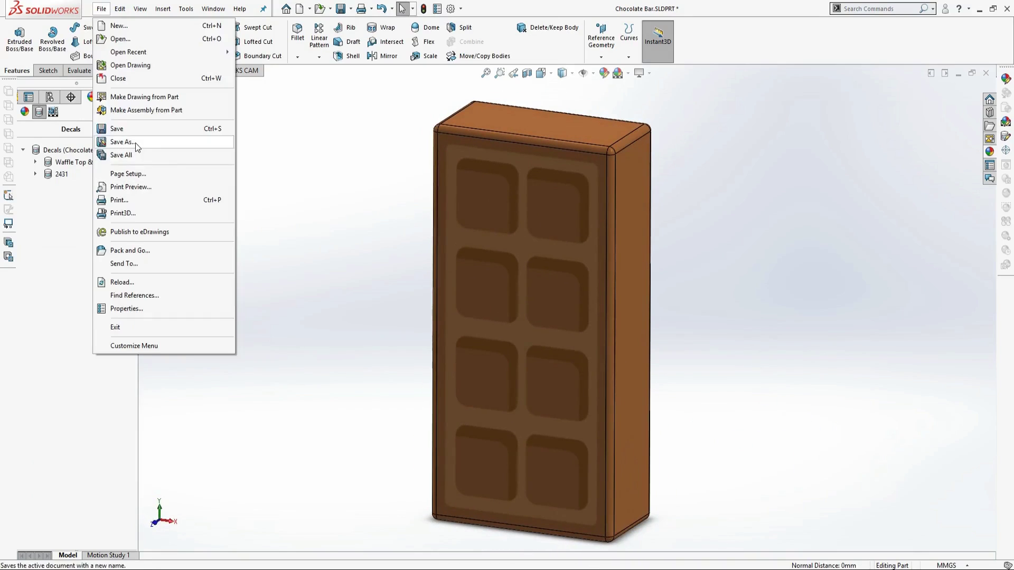
click(135, 143)
text(Waffle)
key(Return)
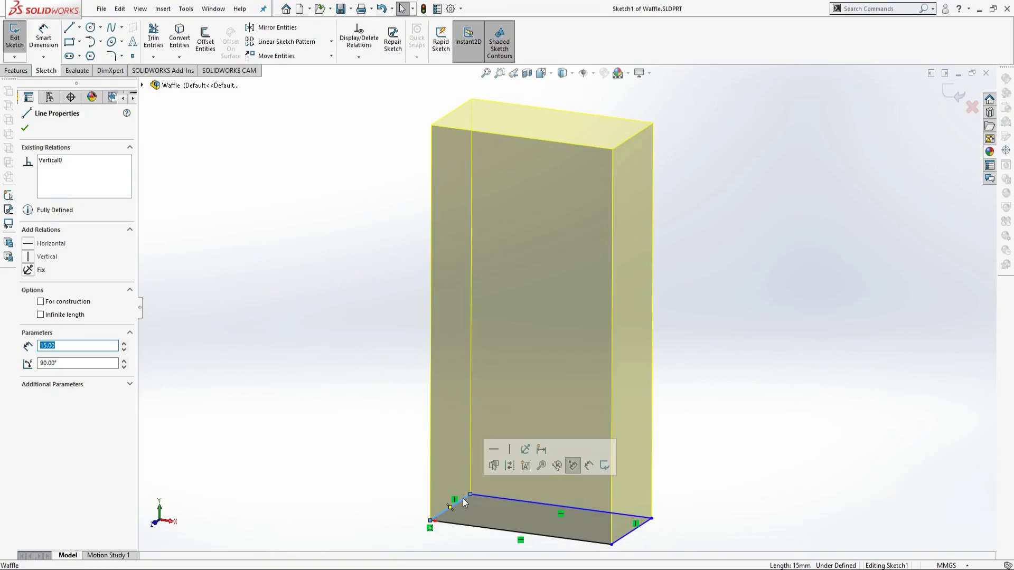
- Set the length of the base rectangle's depth line to 30 mm and exit the sketch
text(3)
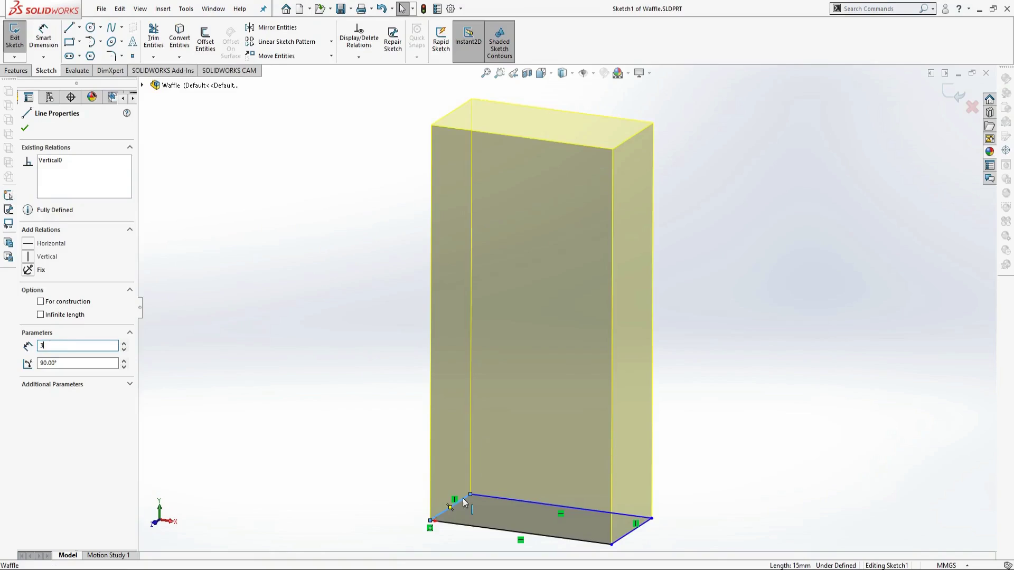
text(0)
key(Return)
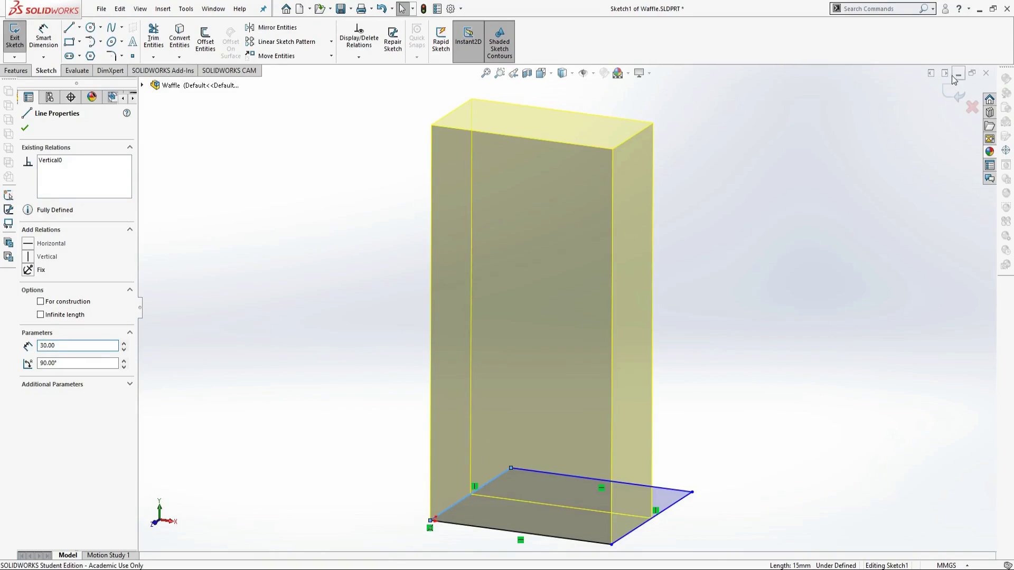
click(663, 190)
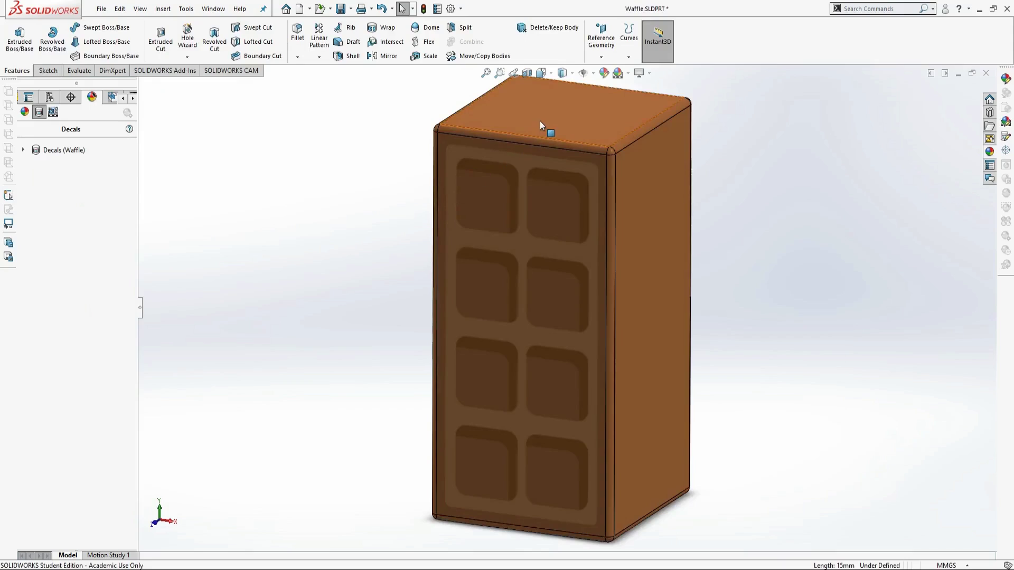
- Edit the block's boss extrusion and set its depth to 30 mm
right_click(540, 121)
click(566, 89)
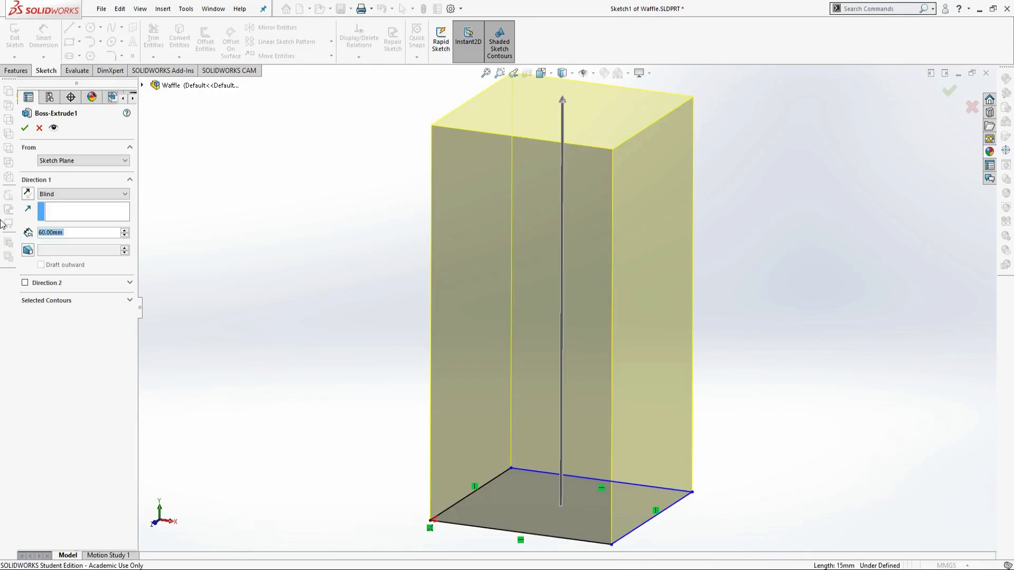
text(30)
key(Return)
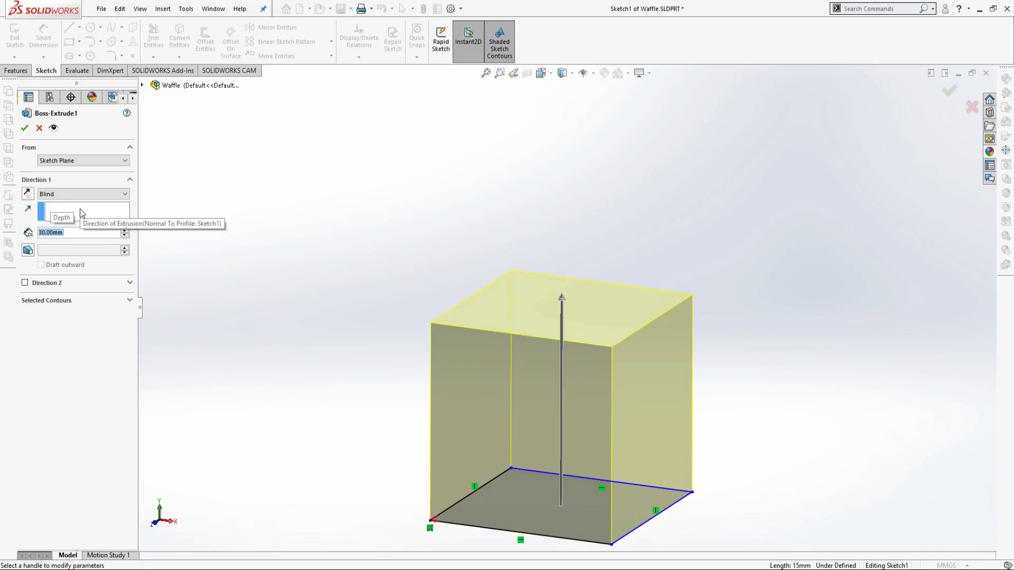
click(25, 128)
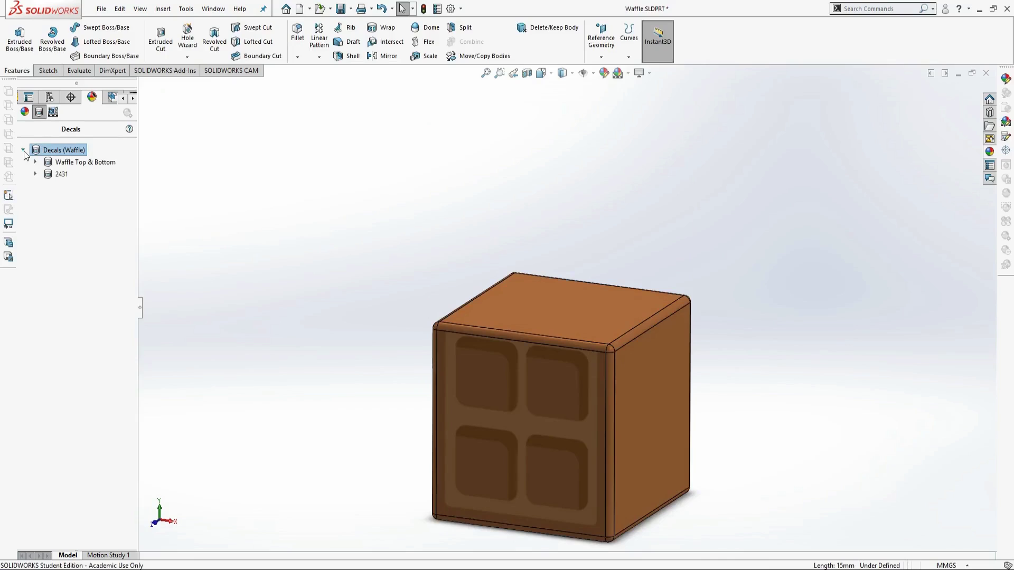
- Delete the Waffle Top & Bottom decal and replace the 2431 base decal's image with white.jpg, sized 60 x 60 mm
click(79, 162)
key(Delete)
click(59, 162)
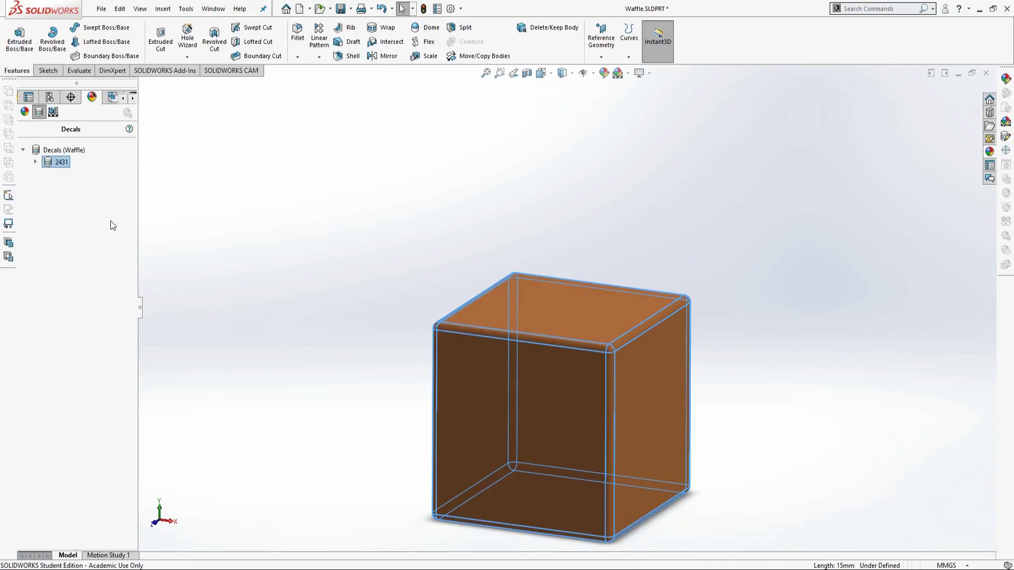
right_click(59, 162)
click(97, 184)
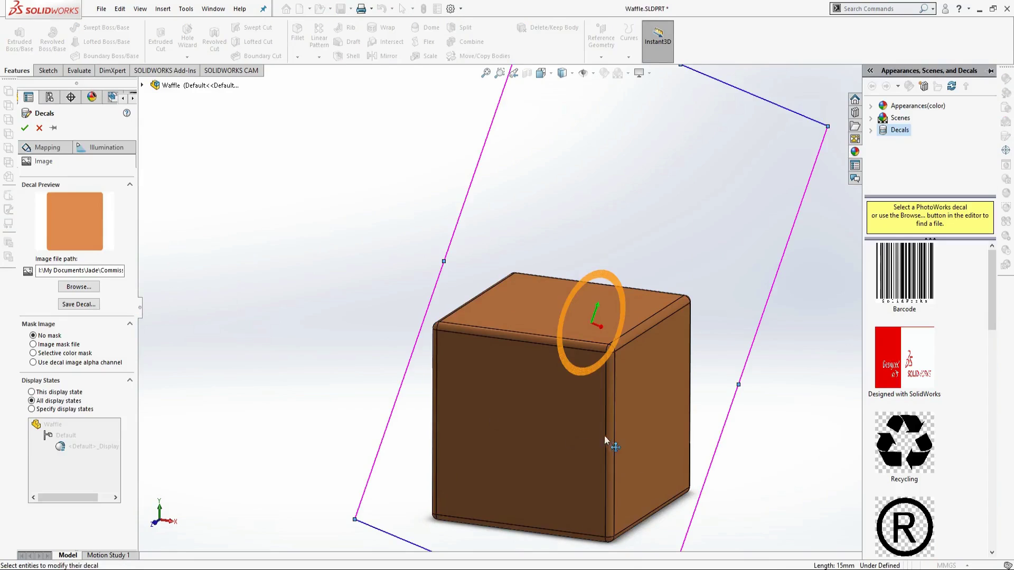
click(79, 287)
scroll(579, 337, down, 5)
click(558, 348)
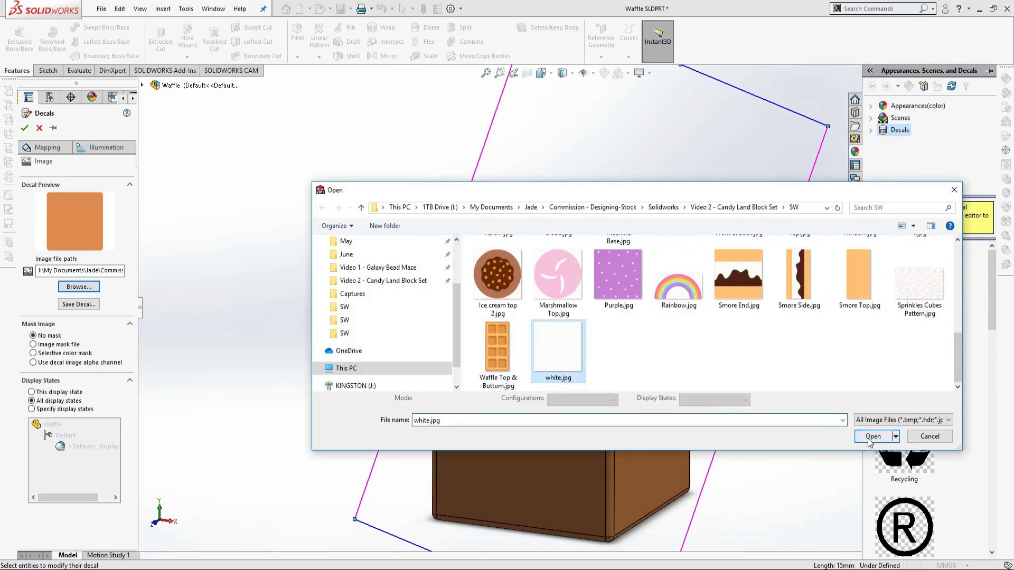
click(873, 436)
click(47, 148)
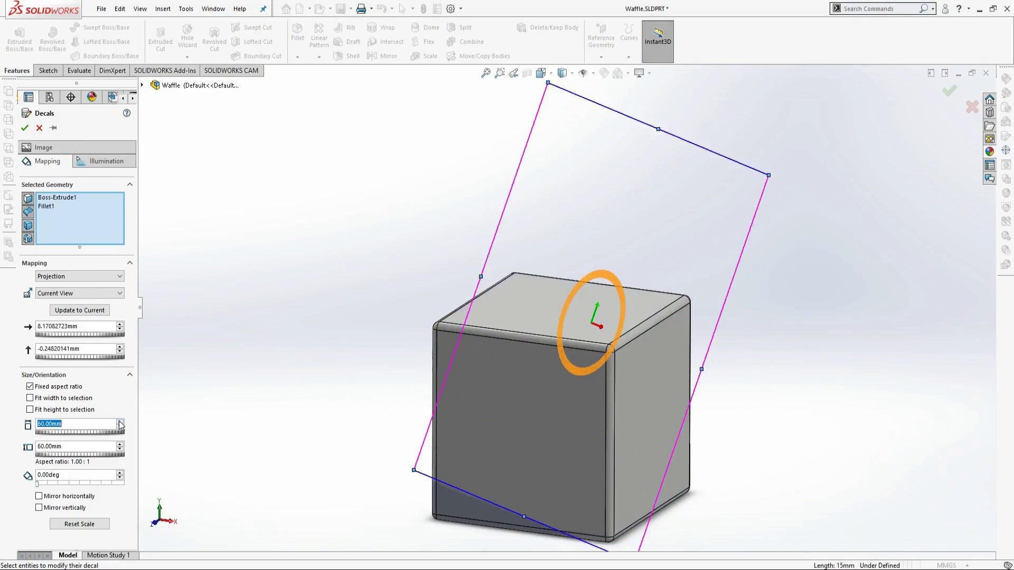
key(Return)
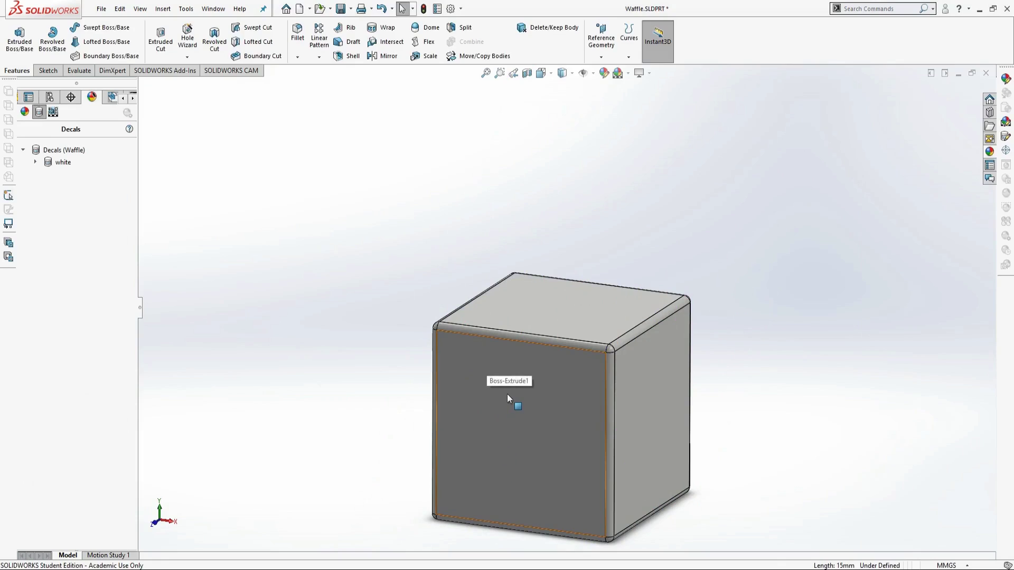
- Add a new decal to the cube's front face using the image Sprinkles Cubes Pattern.jpg
click(507, 395)
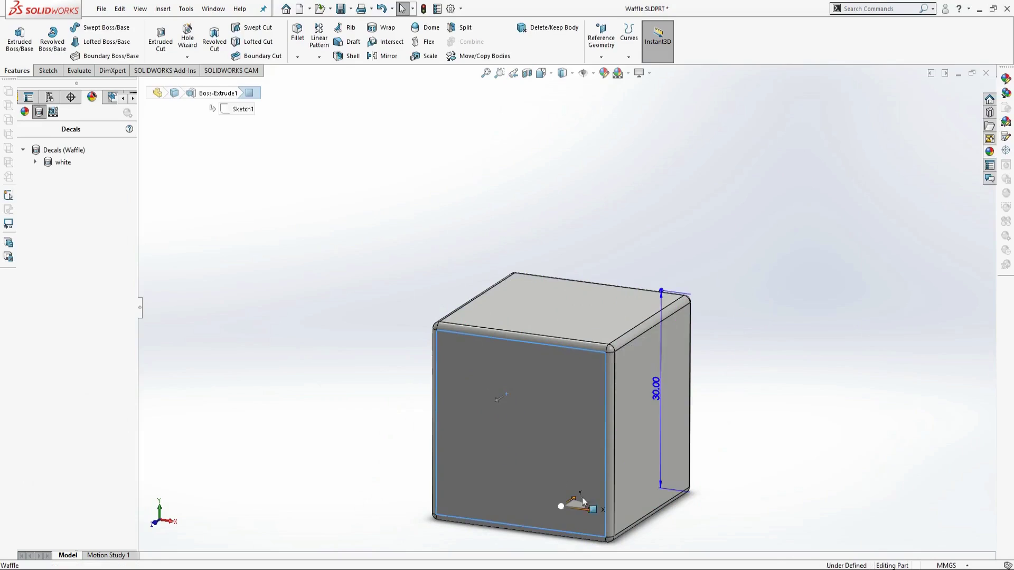
click(1003, 138)
click(79, 345)
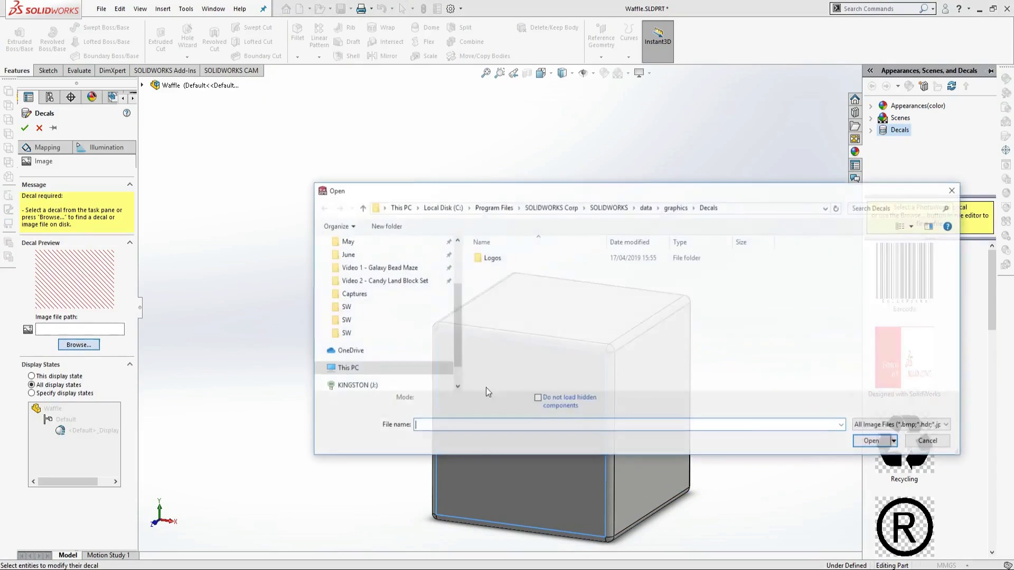
click(345, 333)
scroll(866, 306, down, 6)
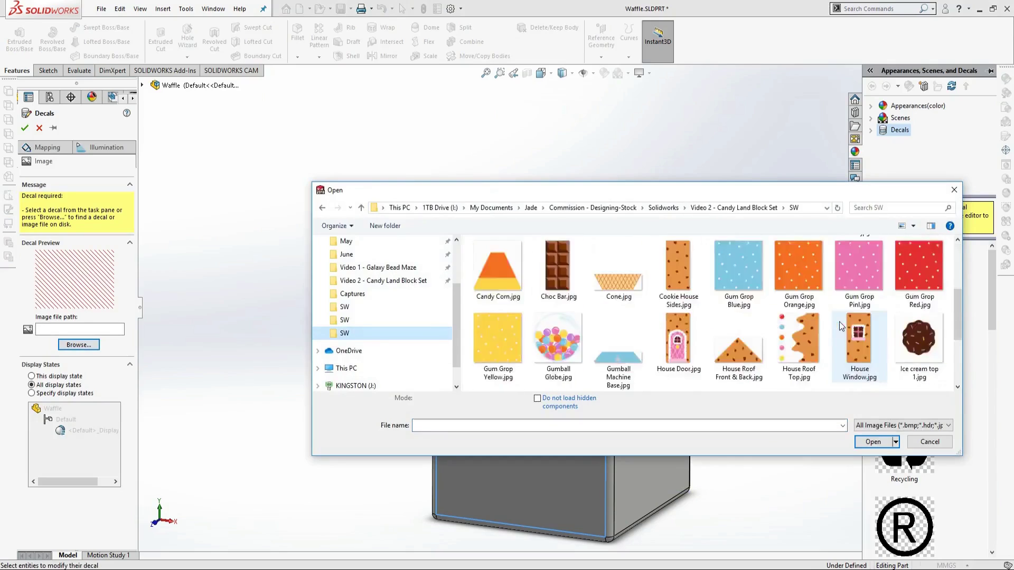
click(912, 295)
click(896, 442)
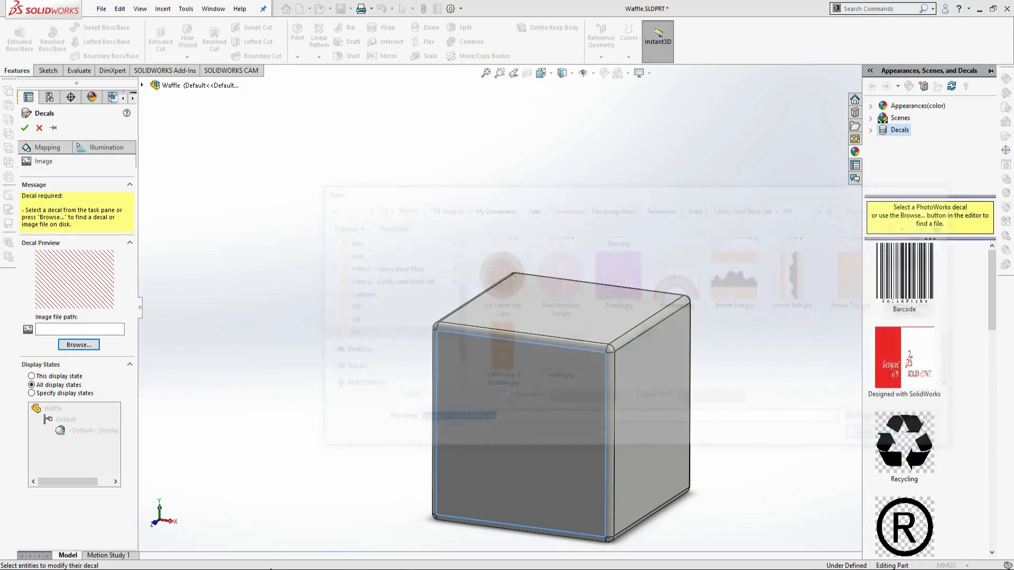
- Show the front view and set the sprinkles decal's width to 100 mm with its aspect ratio fixed
click(541, 73)
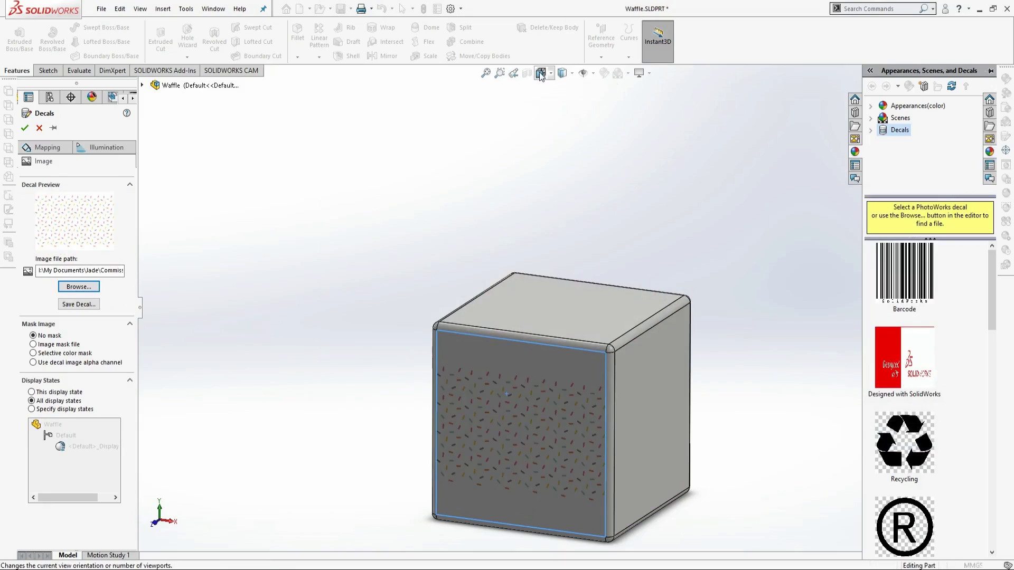
click(541, 128)
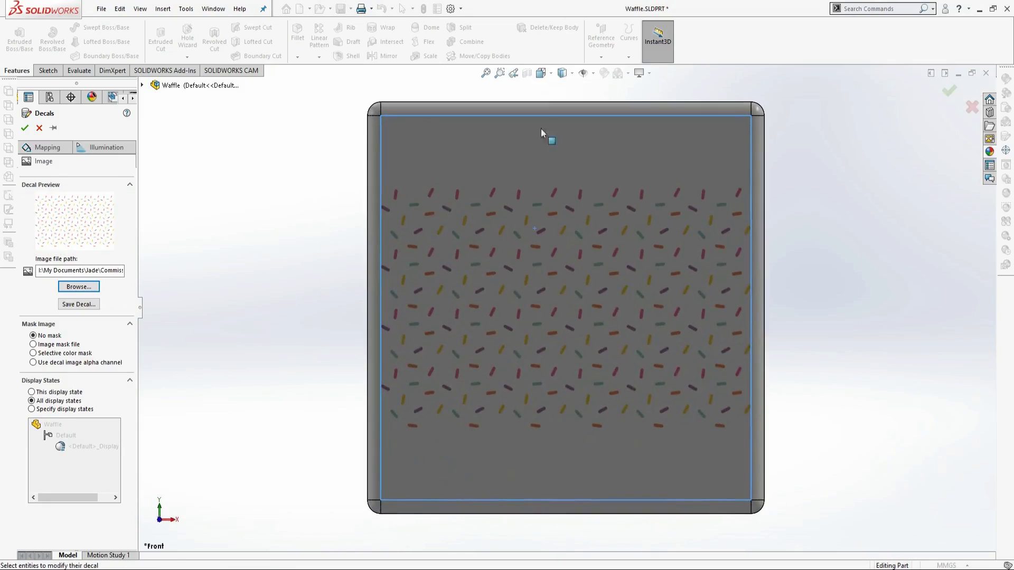
click(47, 149)
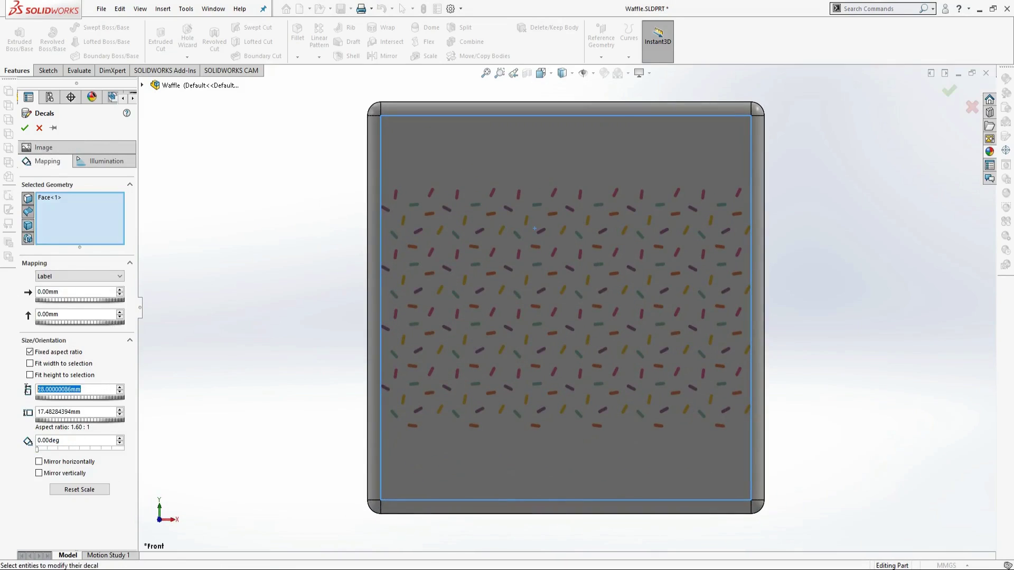
key(Return)
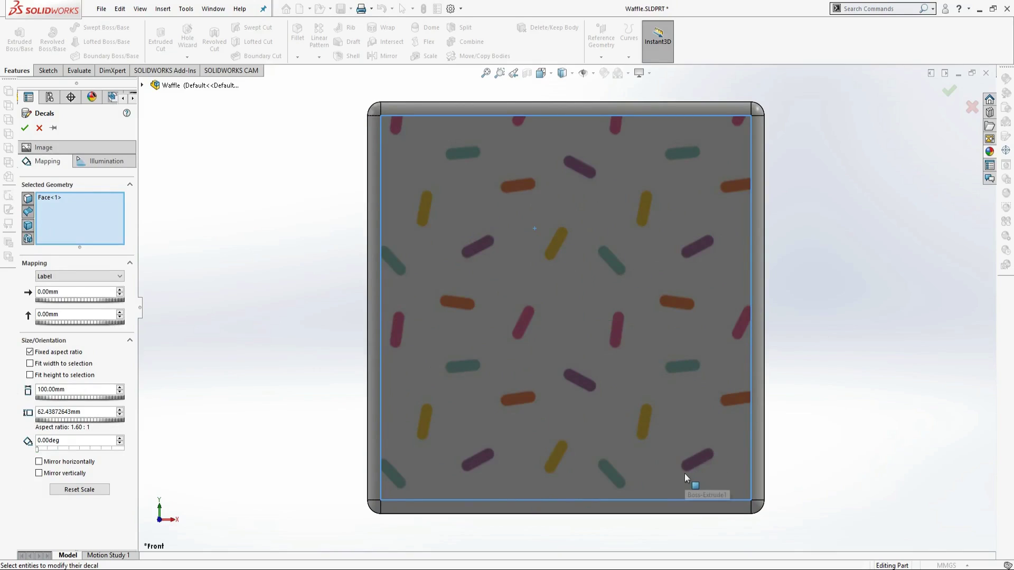
- Map the sprinkles decal by projection, add the opposite face of the cube to its geometry and accept the decal
key(ctrl+7)
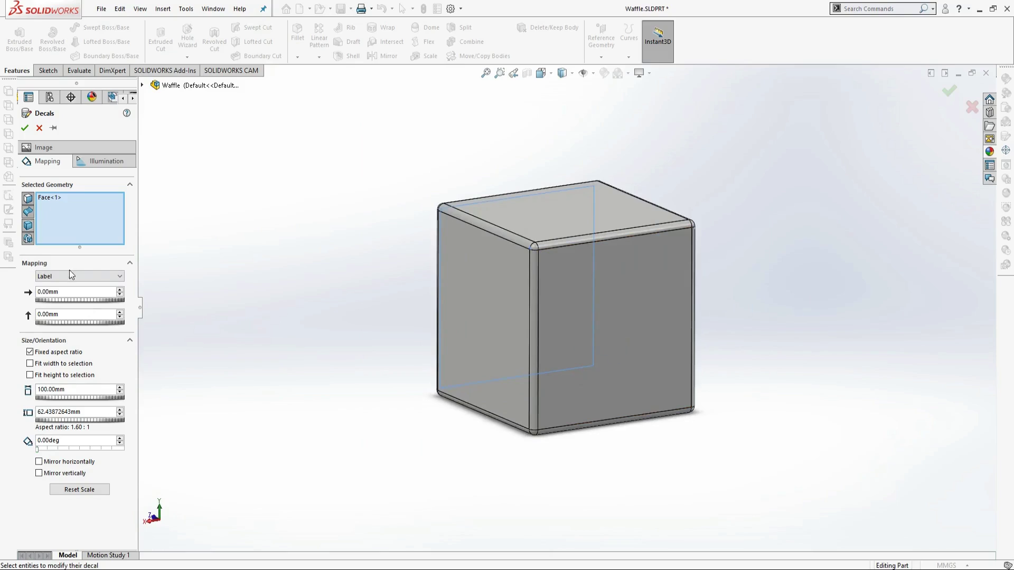
click(68, 276)
click(54, 293)
click(83, 211)
middle_drag(557, 341, 612, 349)
click(672, 298)
middle_drag(497, 448, 617, 490)
click(25, 127)
- Add a new decal to the cube's plain side face using the image Sprinkles Cubes Pattern.jpg
middle_drag(655, 327, 597, 345)
click(618, 347)
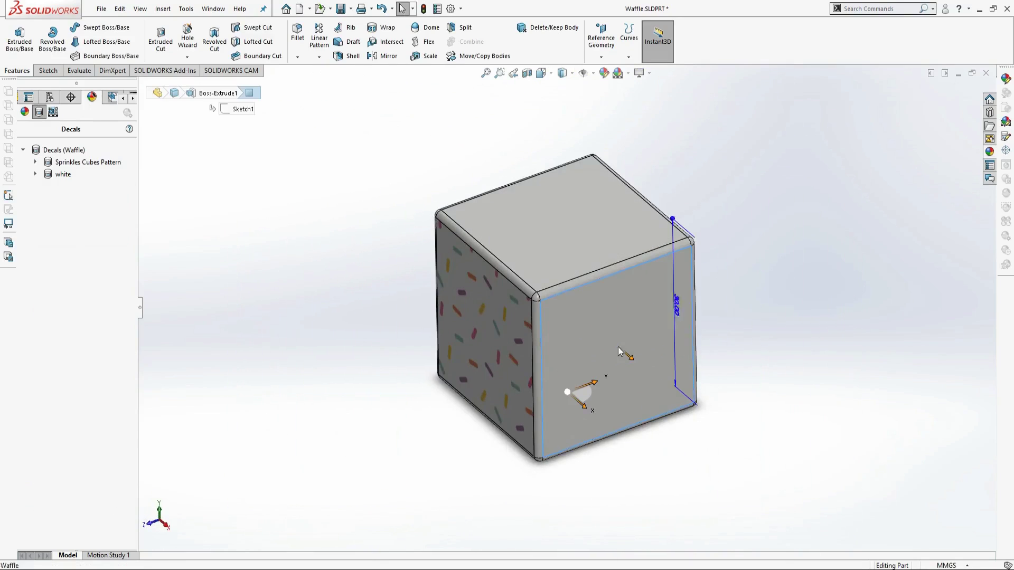
click(1006, 136)
click(79, 345)
click(344, 332)
scroll(581, 328, down, 10)
click(566, 341)
click(866, 442)
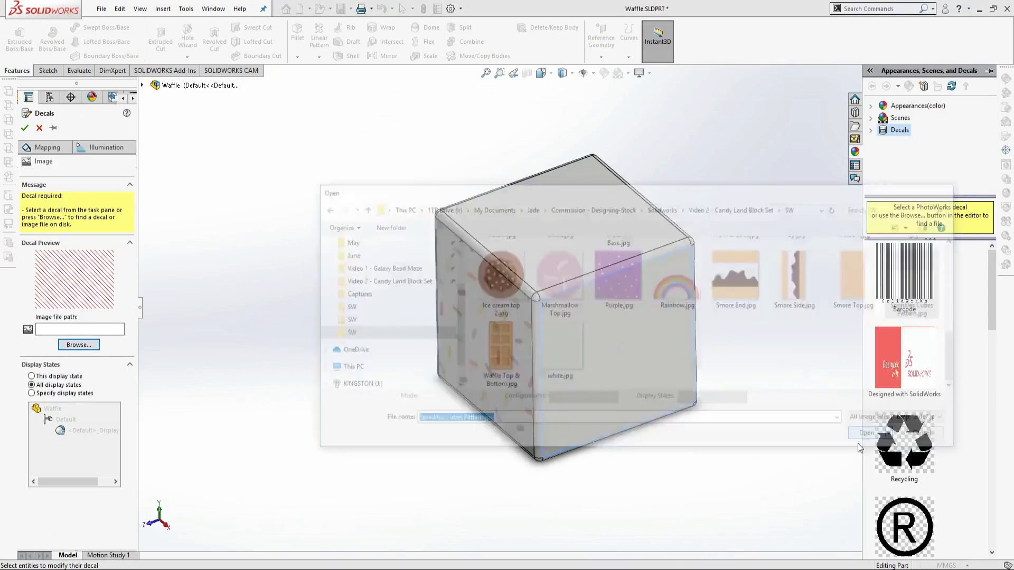
- Set the side face's sprinkles decal to 100 mm wide and mirror it horizontally
click(48, 147)
key(Return)
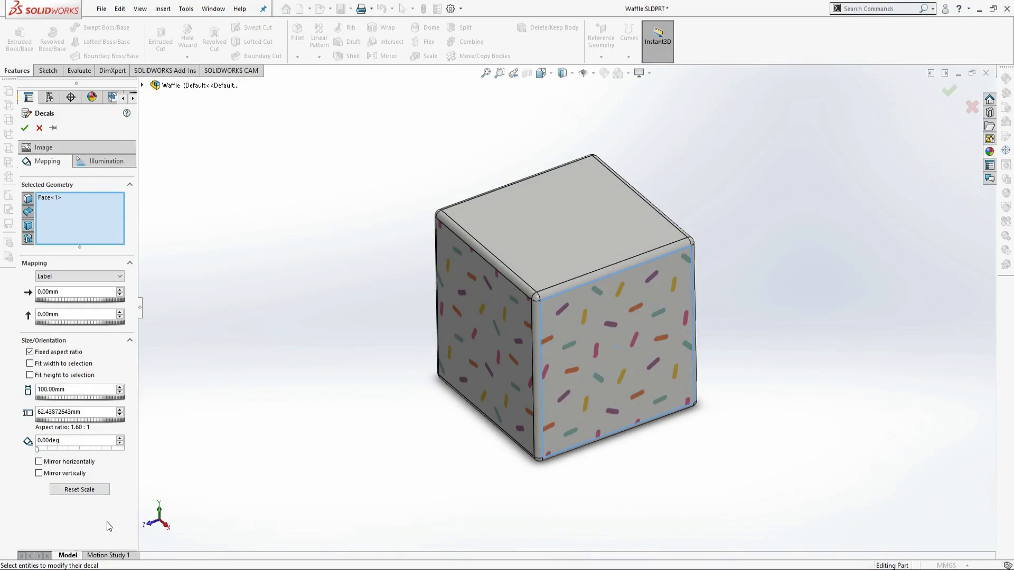
click(39, 461)
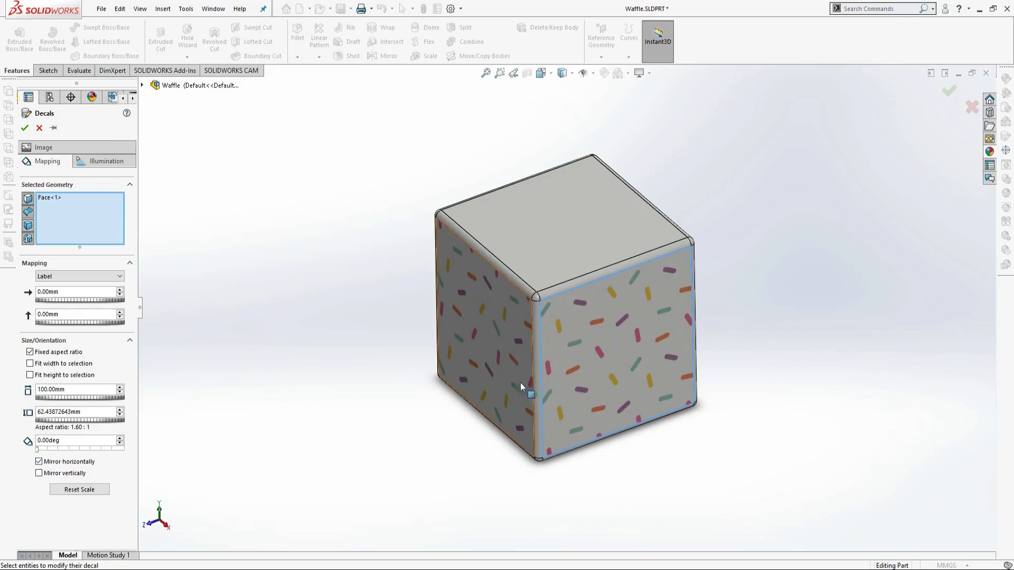
- Map the side sprinkles decal by projection, add the opposite side face to its geometry and accept it
middle_drag(523, 385, 759, 439)
click(79, 276)
click(51, 291)
middle_drag(337, 294, 465, 322)
click(449, 390)
middle_drag(683, 363, 560, 364)
click(24, 128)
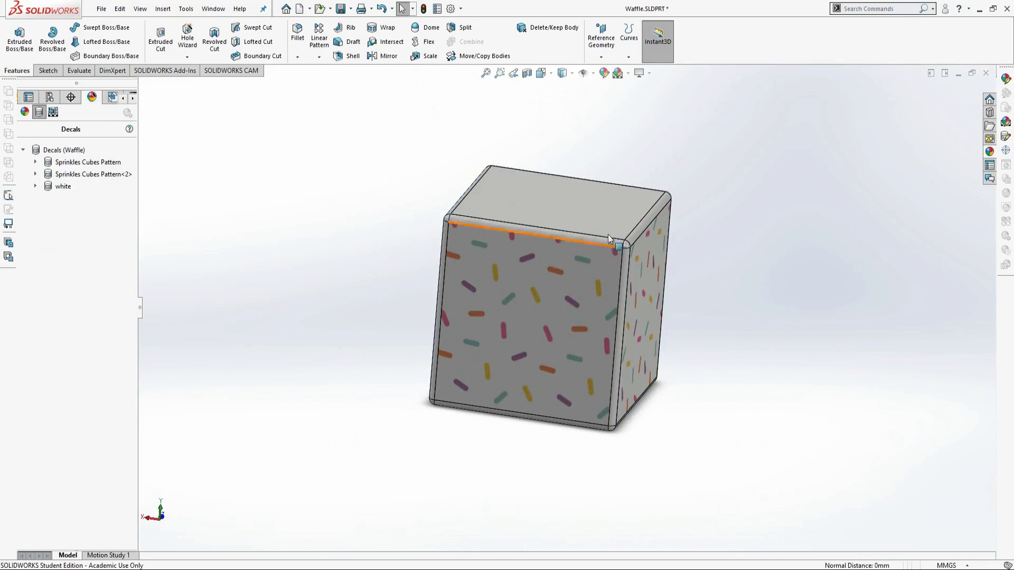
- Add another decal to the cube's top face using the image Sprinkles Cubes Pattern.jpg
click(561, 202)
click(1007, 139)
click(78, 345)
click(344, 333)
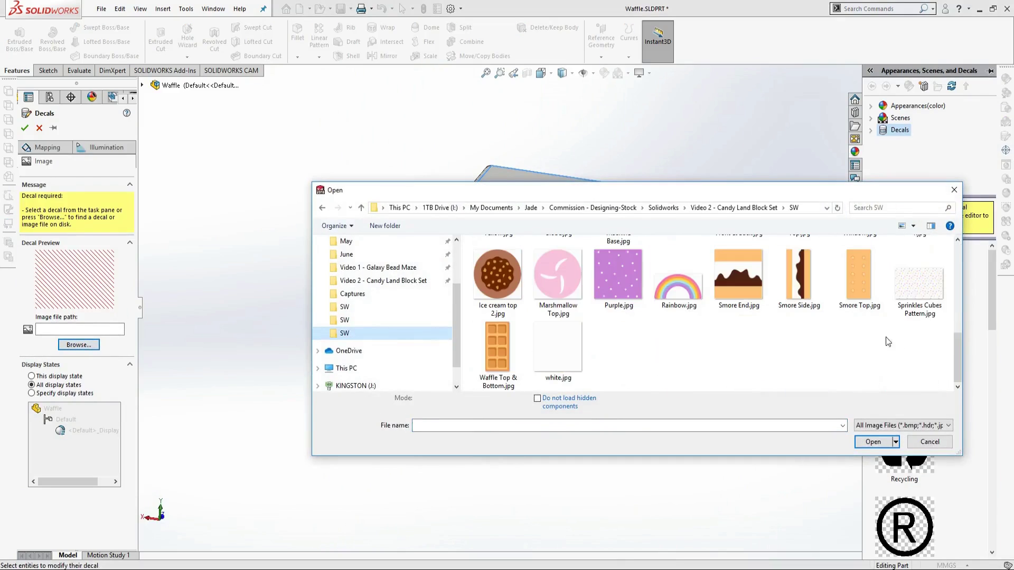
click(919, 284)
click(872, 436)
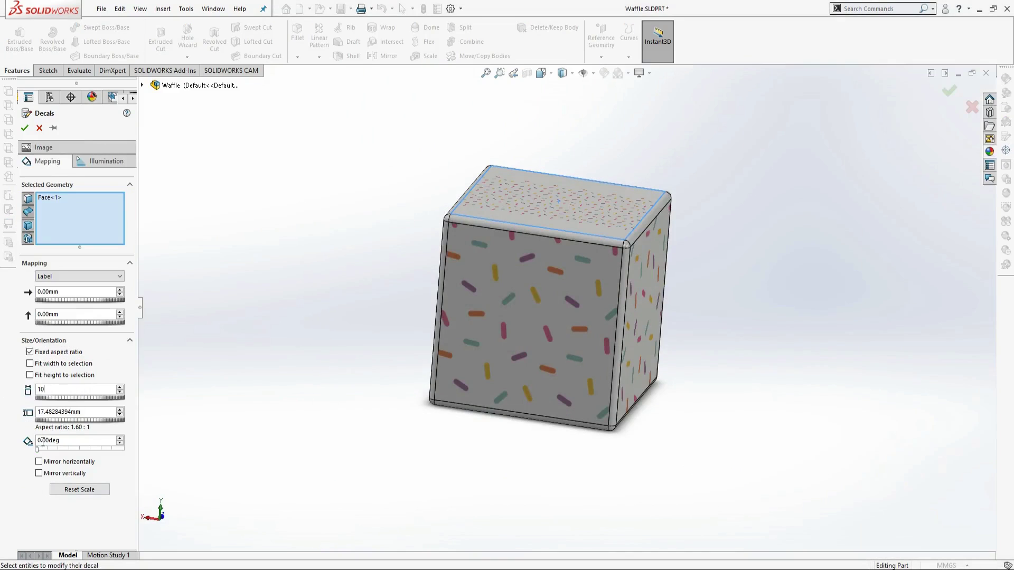
- Set the top sprinkles decal's width to 100 mm and its rotation to 45 degrees
text(0.00mm)
key(Tab)
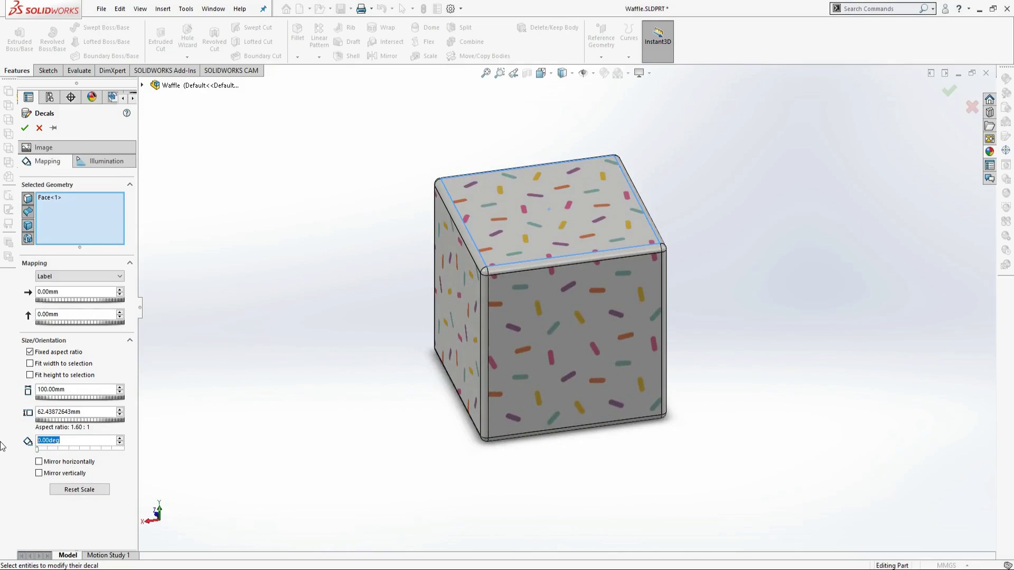
text(45)
key(Return)
key(ctrl+7)
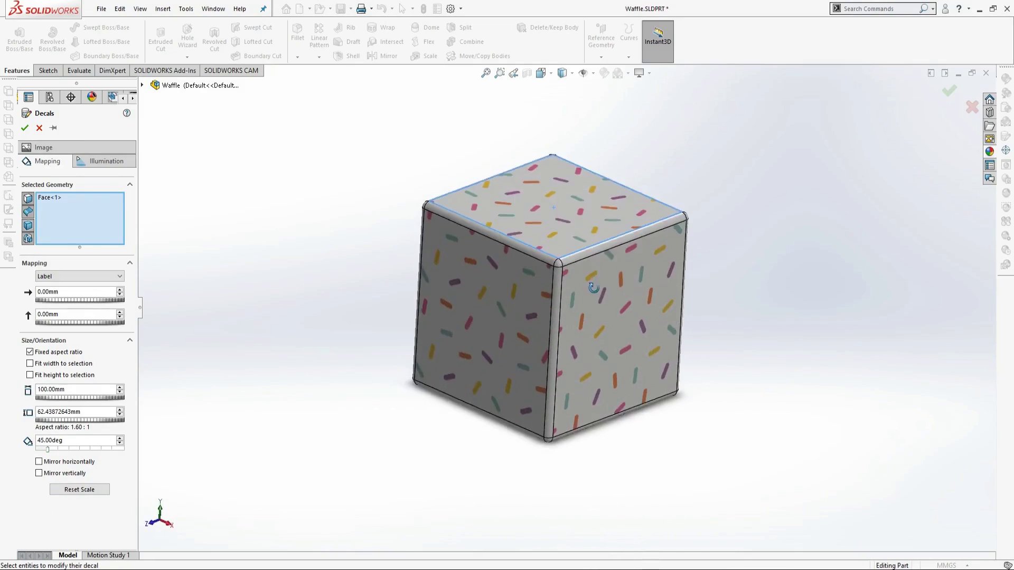
- Map the top sprinkles decal by projection, add the cube's bottom face to its geometry and accept it
middle_drag(678, 500, 670, 364)
click(55, 278)
click(55, 293)
click(80, 226)
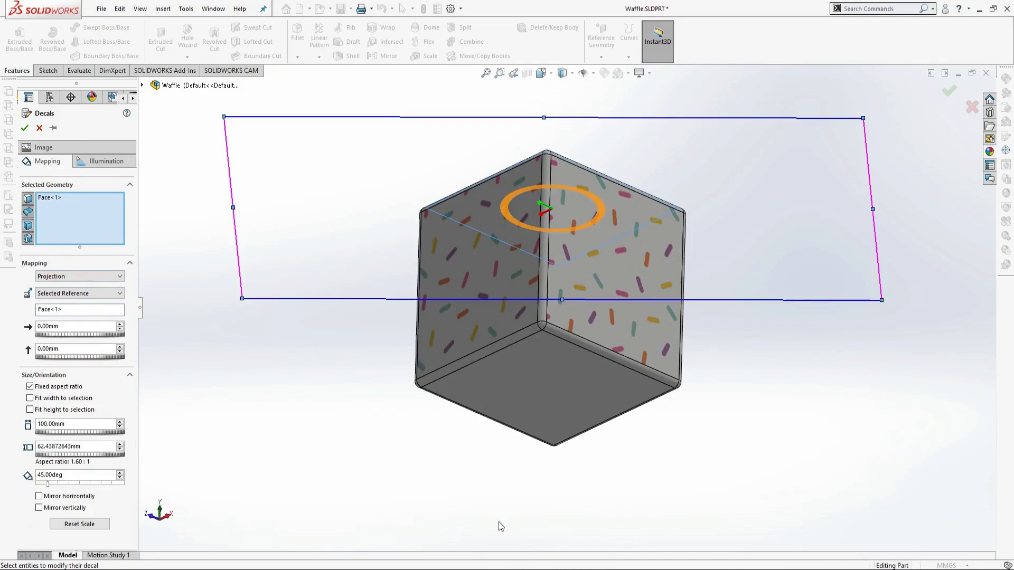
click(525, 375)
middle_drag(525, 374, 565, 507)
click(25, 128)
middle_drag(764, 358, 787, 380)
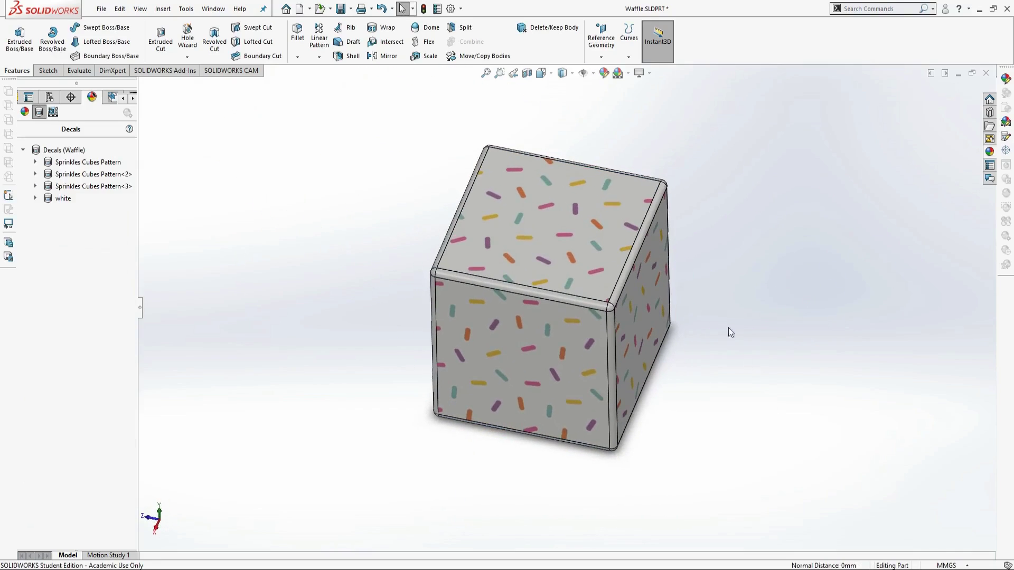
- Save the cube as a separate part named Sprinkles and close it
click(101, 9)
click(136, 142)
text(Sprinkles)
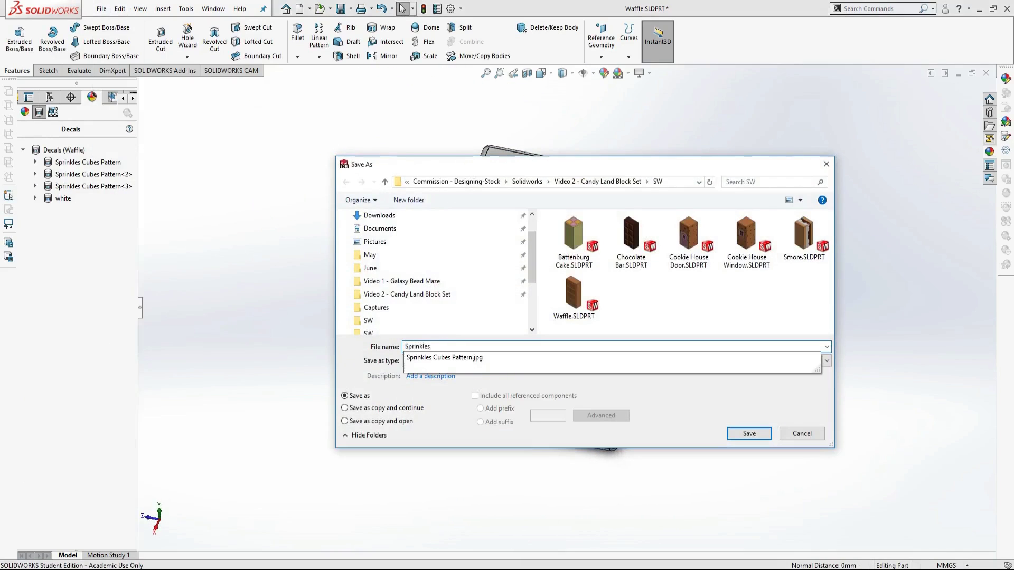
key(Return)
key(ctrl+w)
- Create a new part and sketch a circle 30 mm in diameter on the Top Plane, centred on the origin
key(ctrl+n)
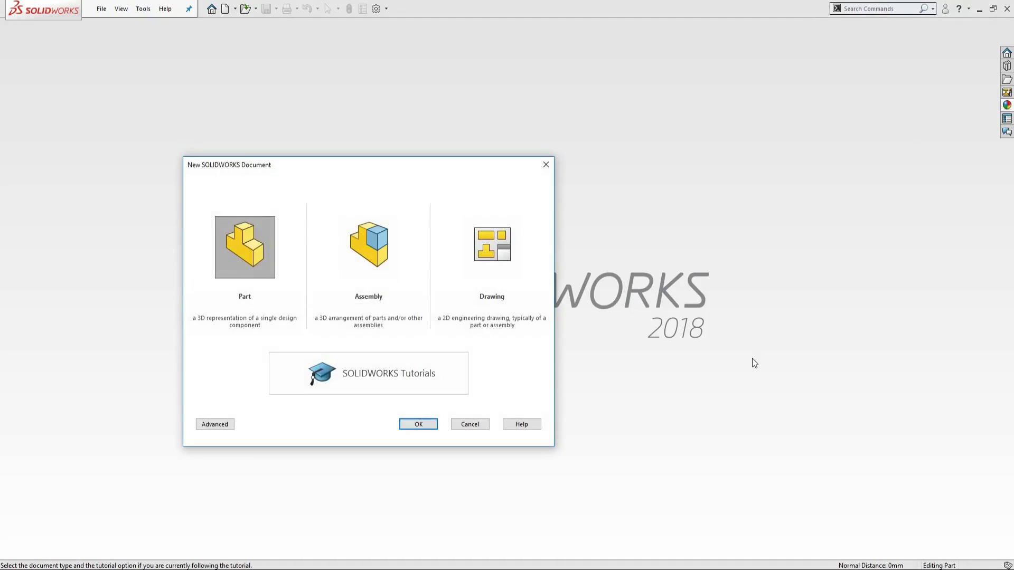
key(Return)
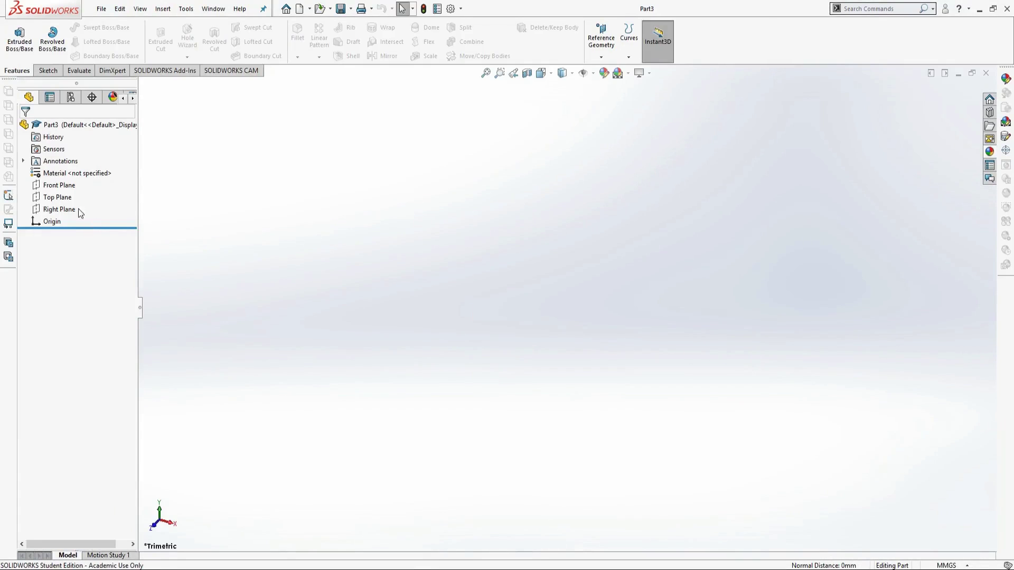
click(74, 197)
click(77, 182)
click(91, 28)
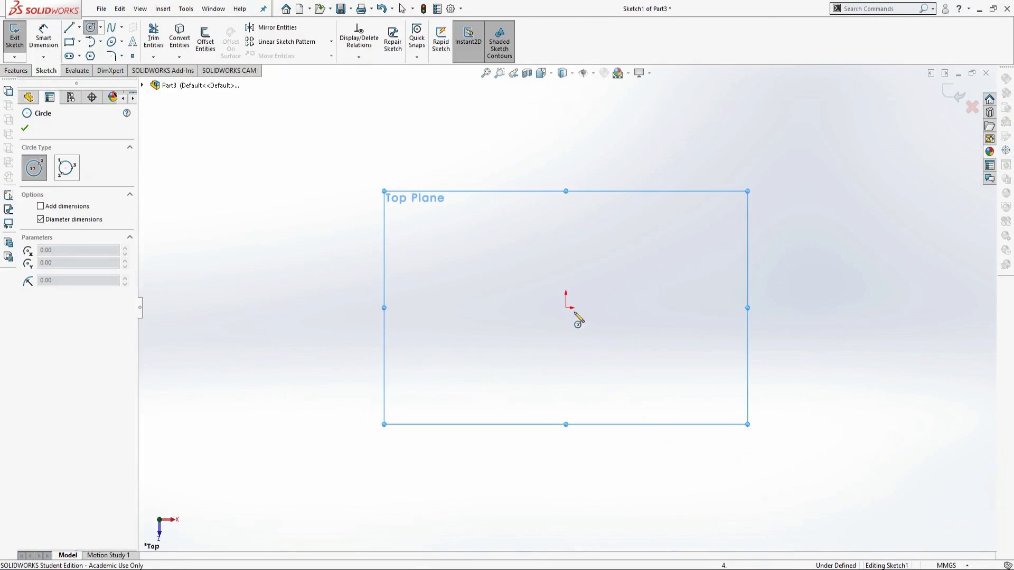
click(565, 308)
text(30)
key(Return)
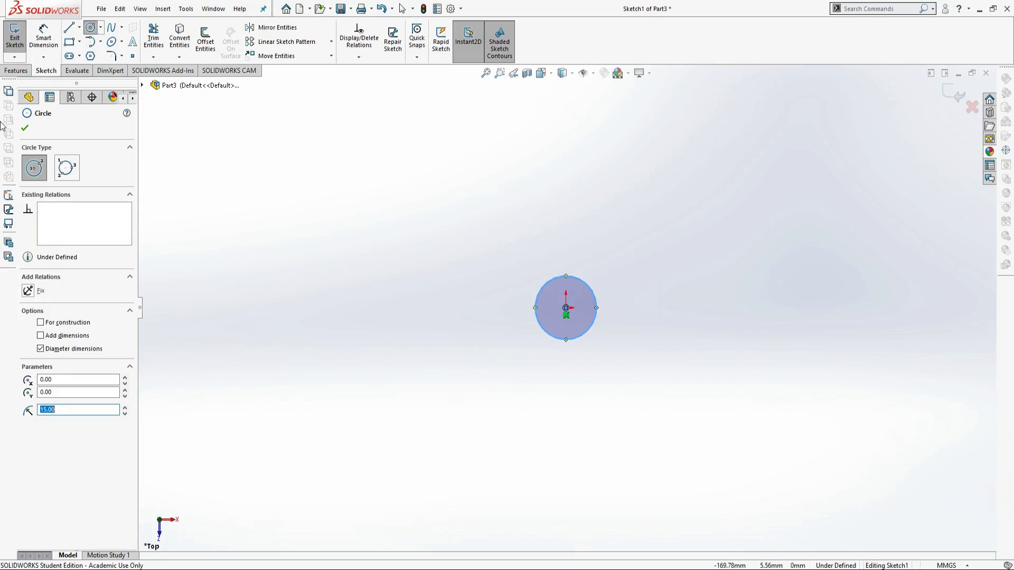
- Extrude the circle 30 mm into a cylinder
click(22, 70)
click(19, 40)
text(30)
key(Return)
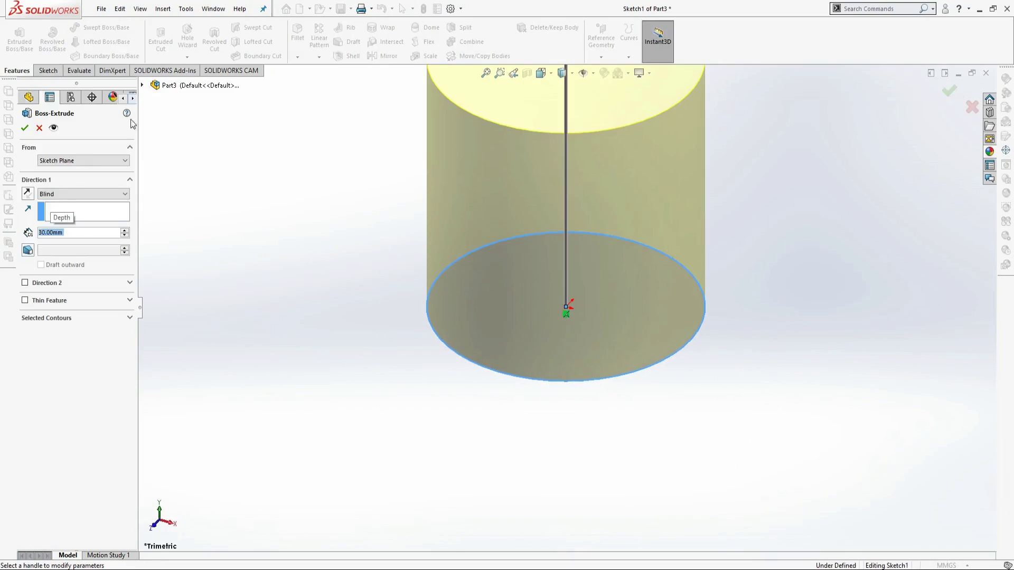
click(25, 128)
- Fillet the cylinder's top and bottom edges with a 1 mm radius
click(608, 99)
click(719, 69)
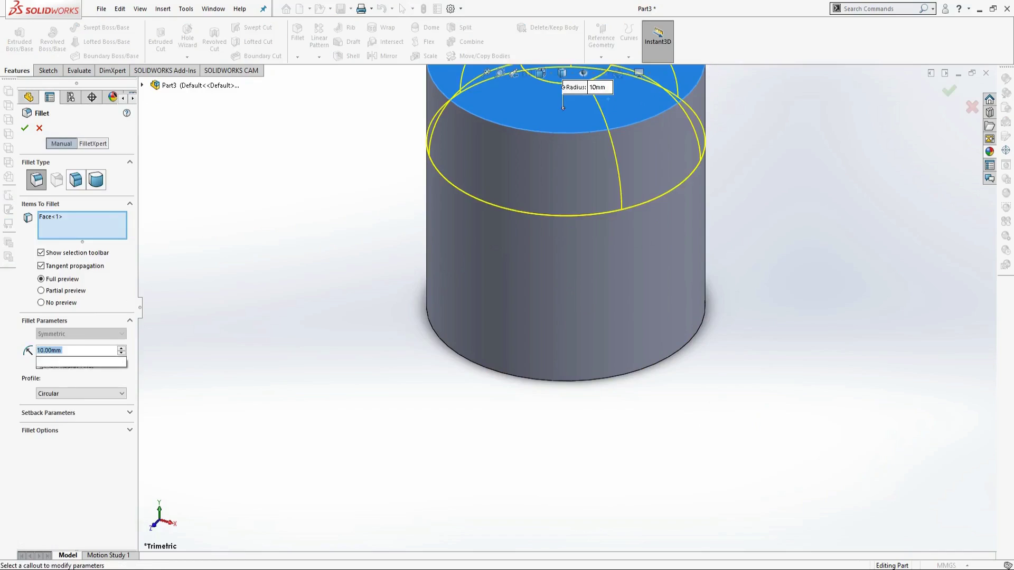
text(1)
key(Return)
click(641, 372)
key(Return)
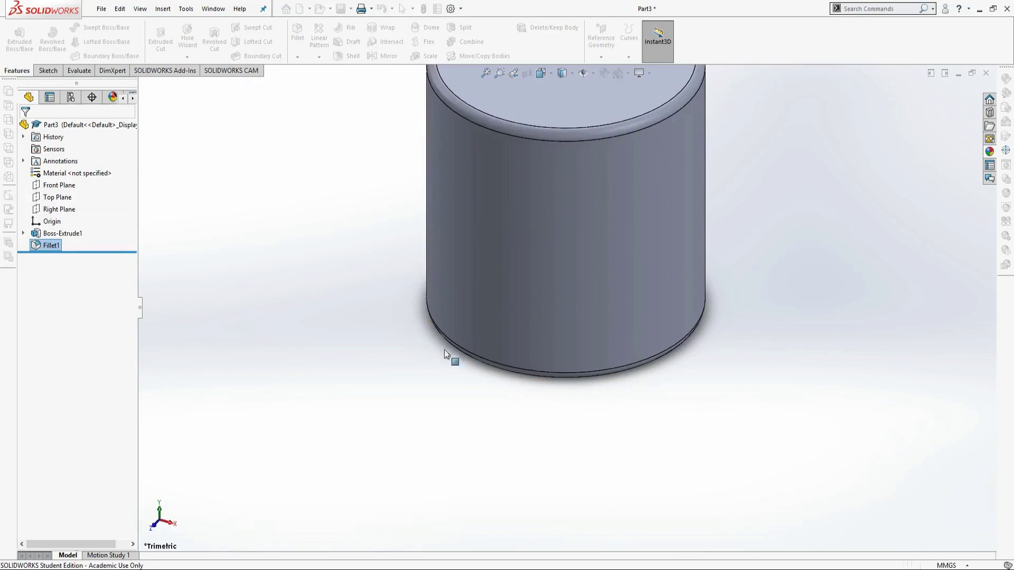
- Add a decal to the cylinder's extrusion and fillet together, using the image 2365.jpg
click(78, 234)
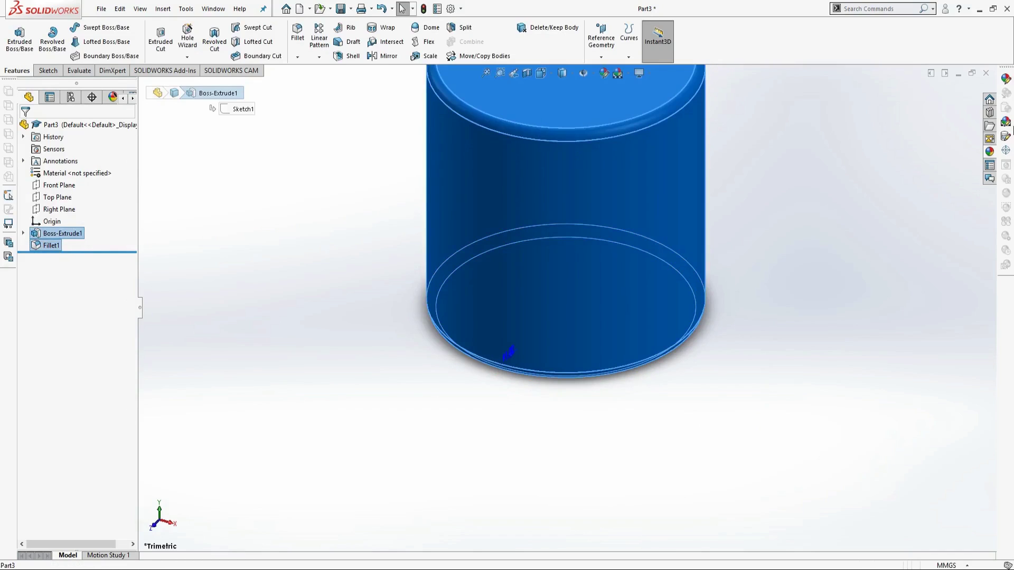
click(1006, 136)
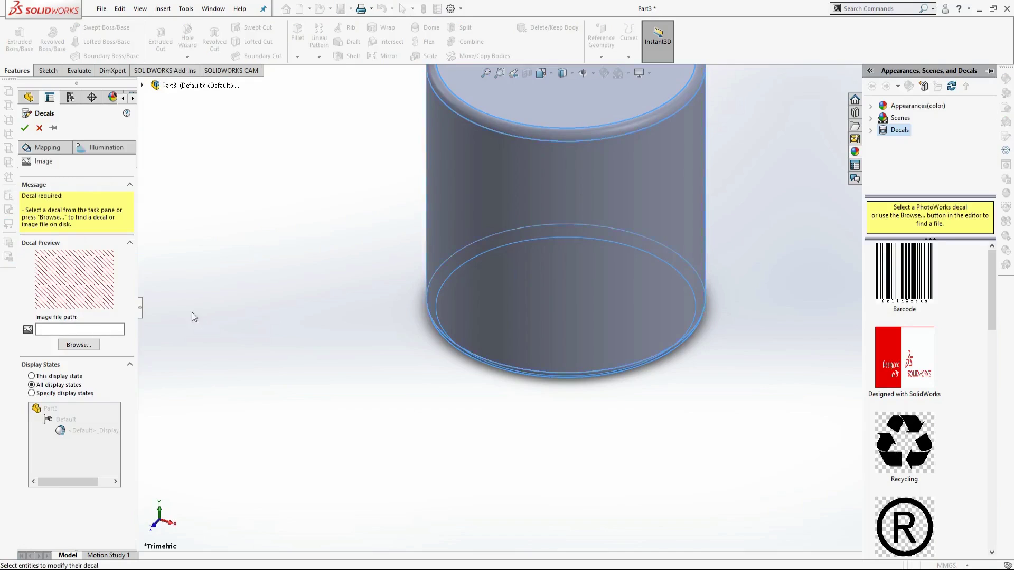
click(78, 347)
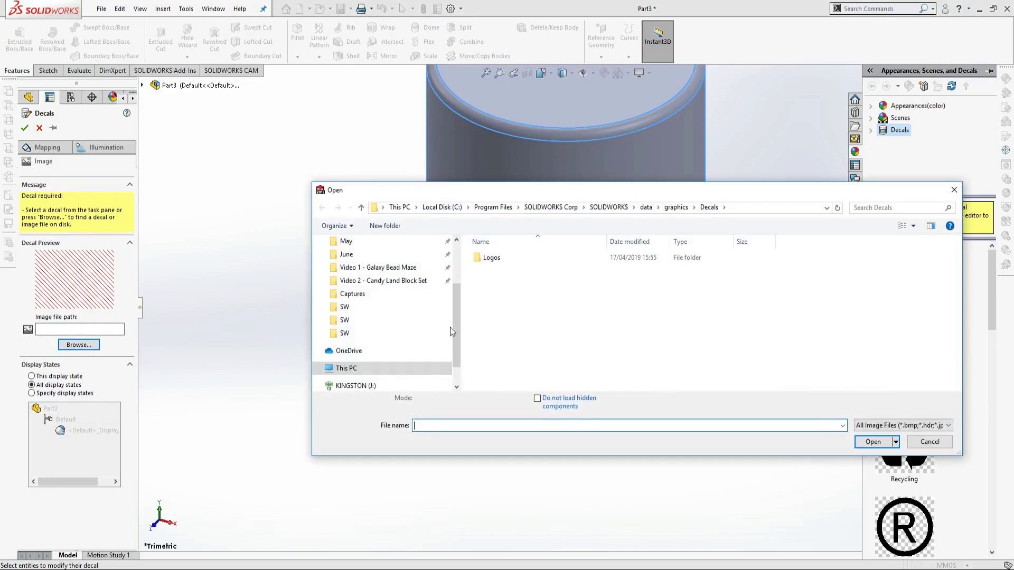
click(350, 335)
click(572, 330)
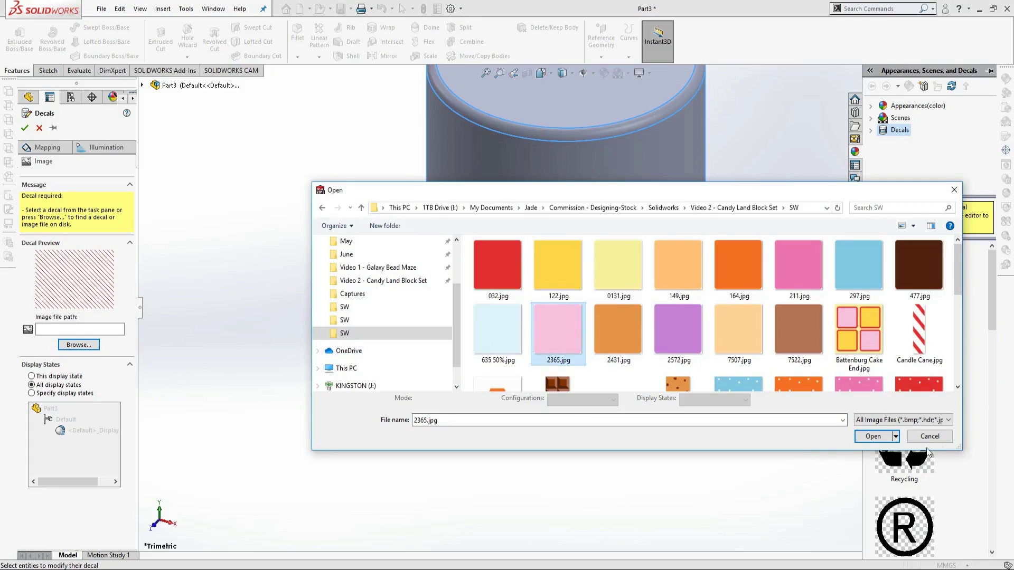
click(872, 437)
- Use projection mapping for the pink decal, size it 50 x 50 mm and accept it
click(55, 144)
click(59, 276)
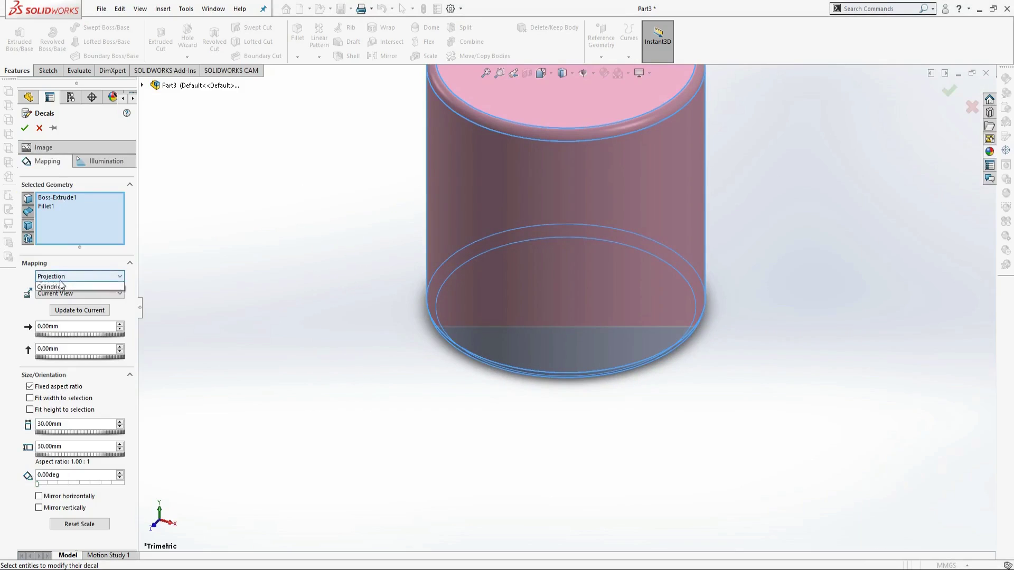
click(59, 286)
click(120, 423)
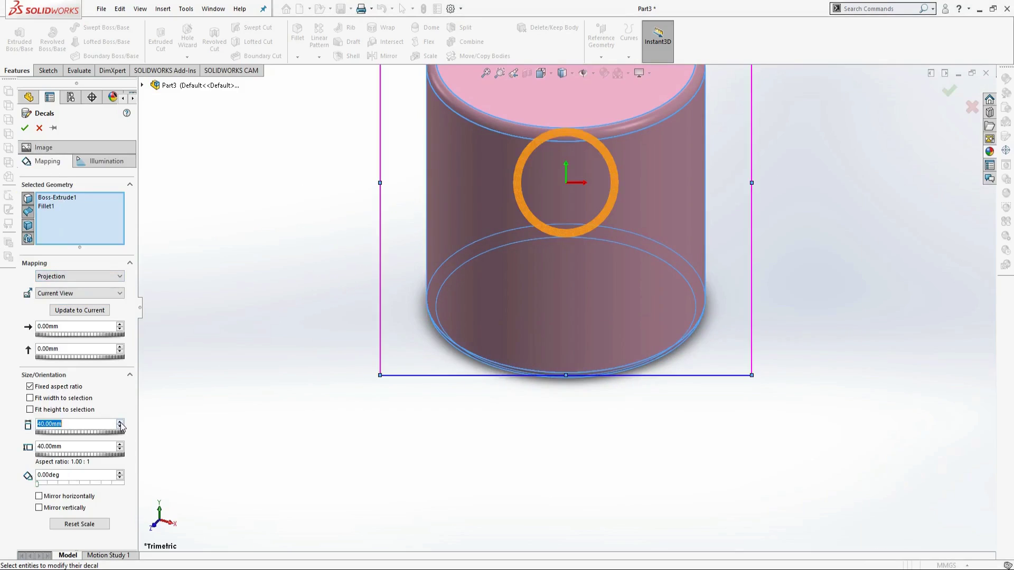
click(120, 422)
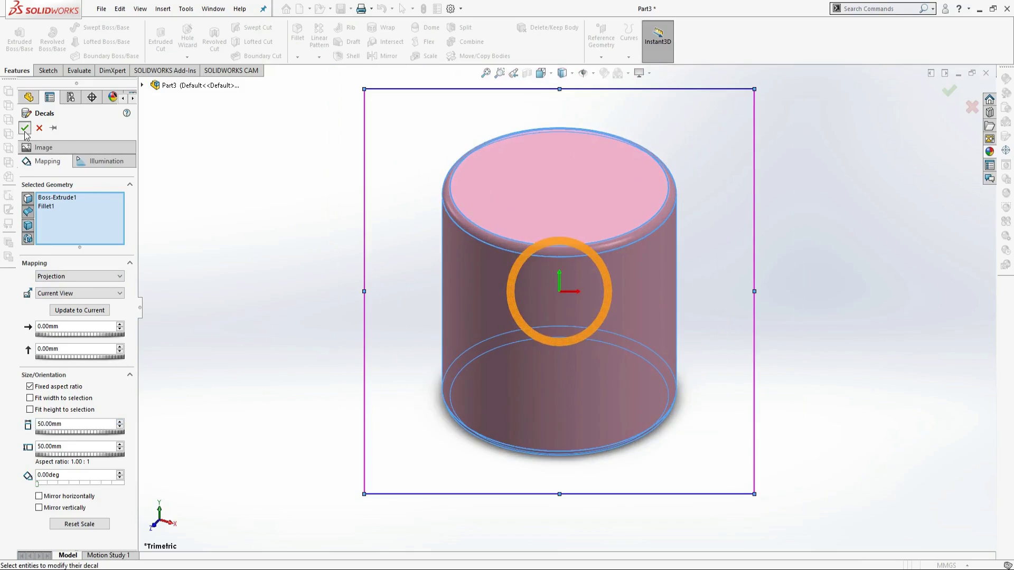
click(25, 128)
- Add a new decal to the cylinder's top face using the image Marshmallow Top.jpg
click(587, 169)
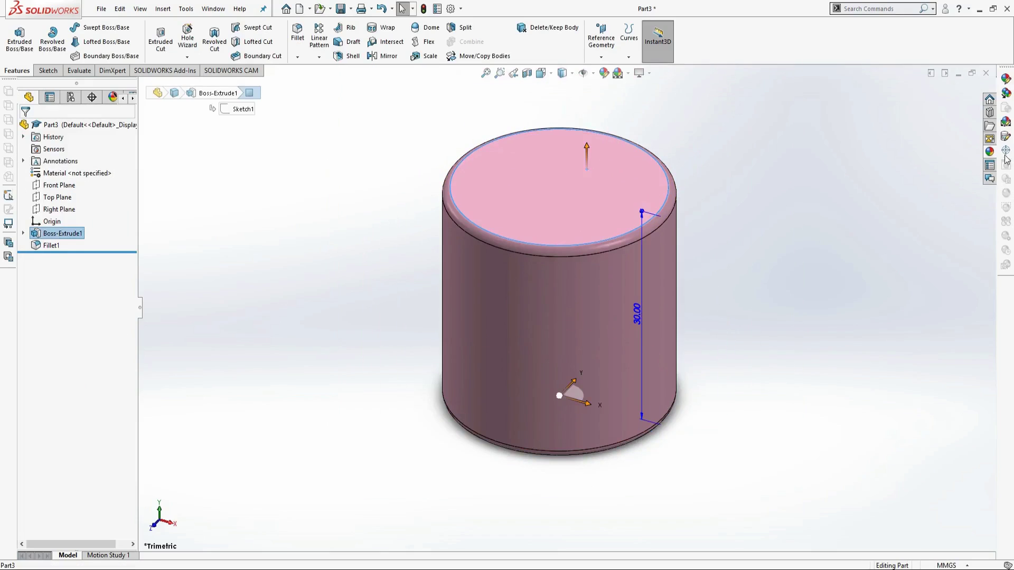
click(1006, 138)
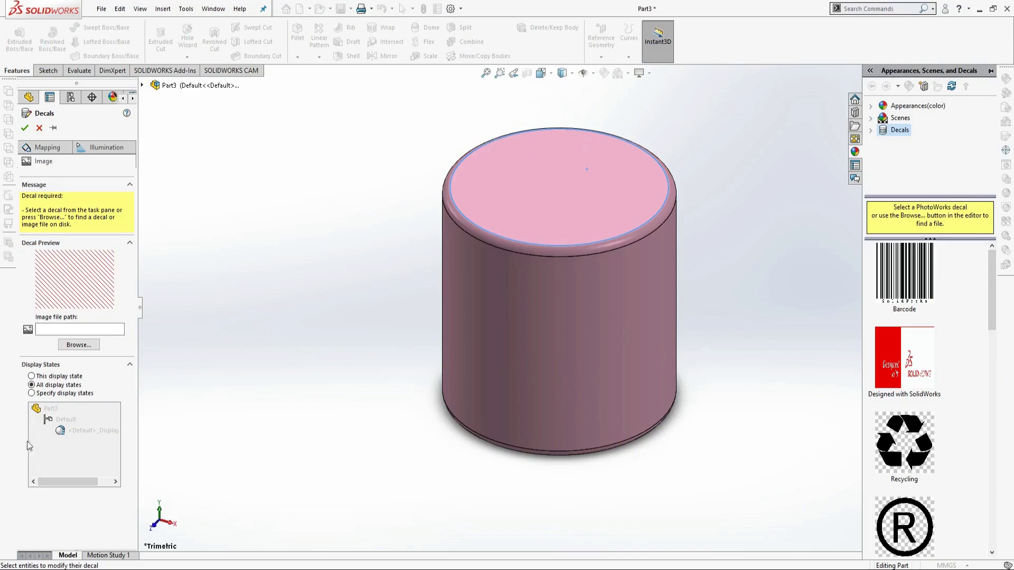
click(78, 345)
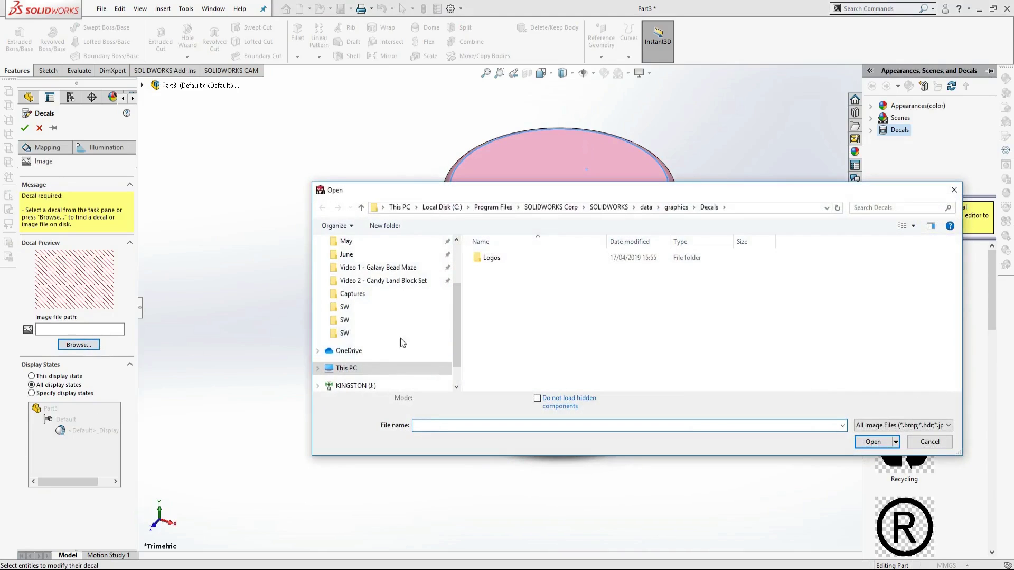
click(384, 333)
scroll(822, 314, down, 6)
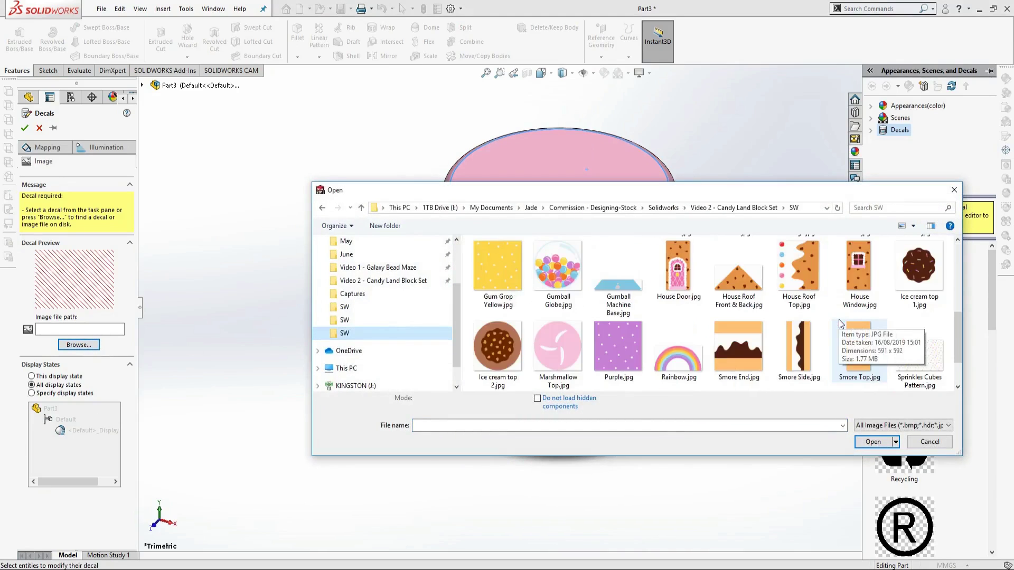
click(549, 274)
click(866, 437)
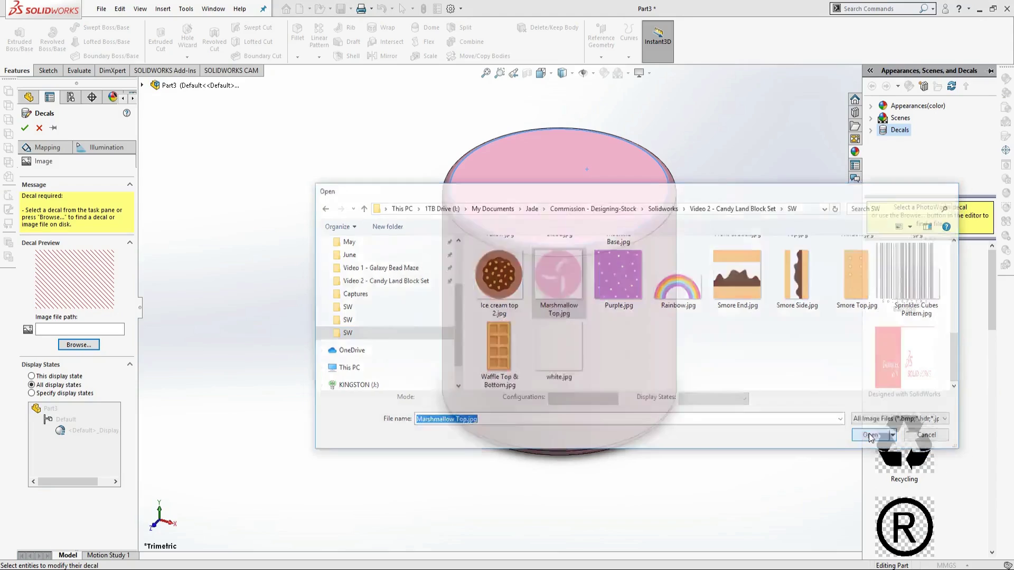
- Map the marshmallow decal by projection, add the cylinder's bottom face to its geometry and accept it
click(53, 149)
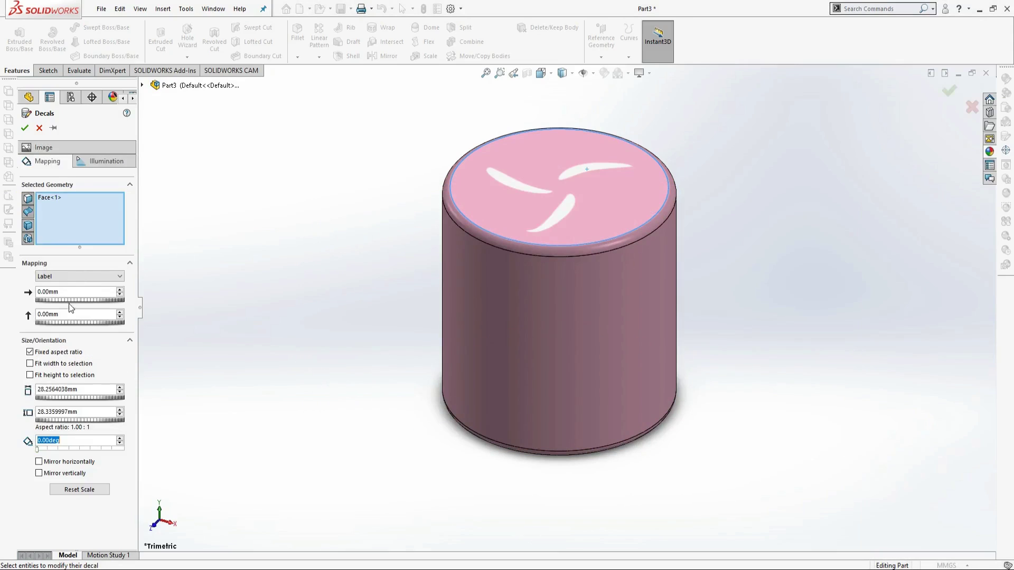
click(67, 276)
click(67, 287)
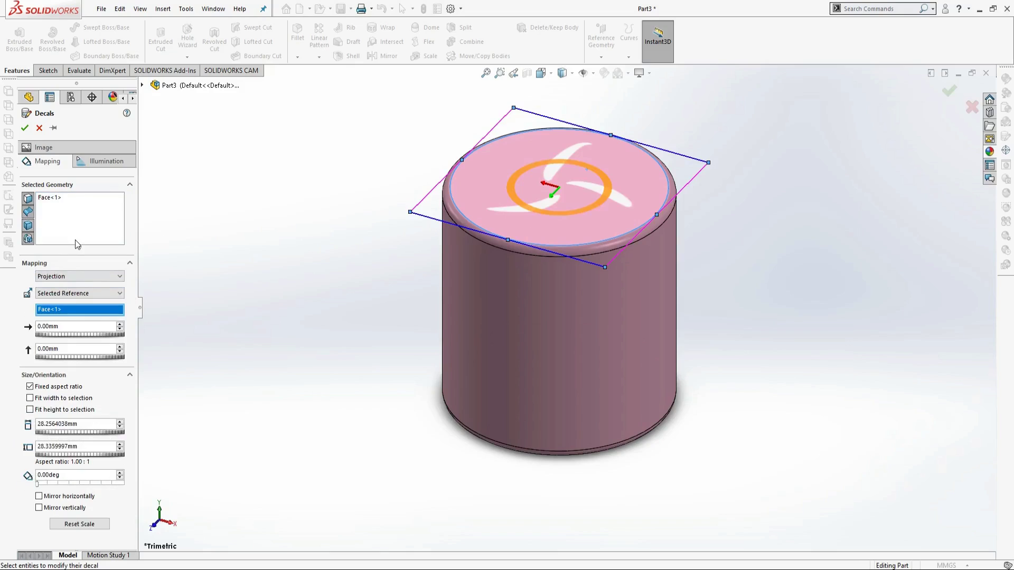
middle_drag(677, 505, 737, 356)
click(593, 334)
middle_drag(593, 335, 605, 448)
click(23, 127)
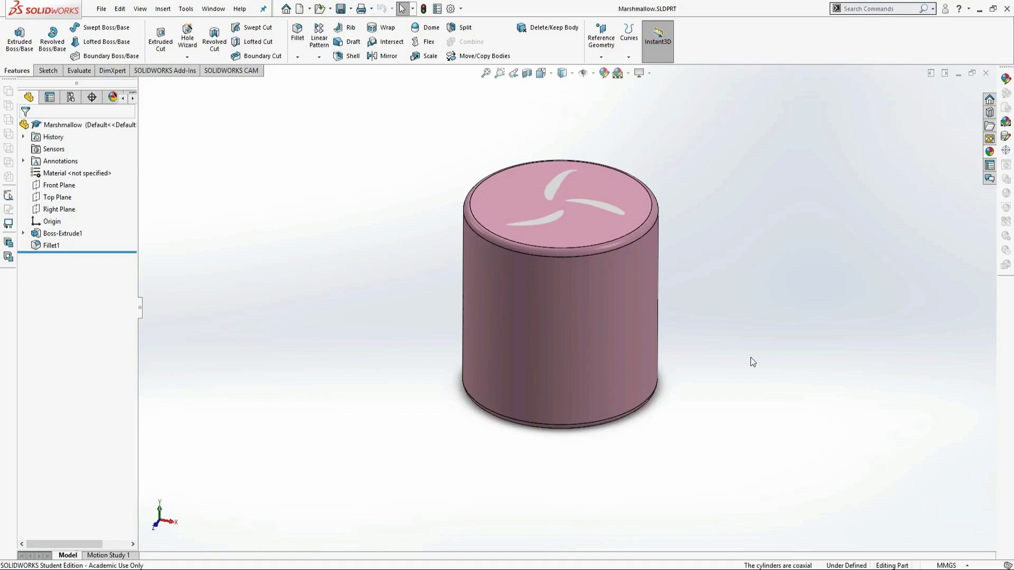
- Edit the marshmallow cylinder's base sketch, setting the circle's radius to 7.5 mm, and rebuild the part
click(592, 208)
right_click(593, 207)
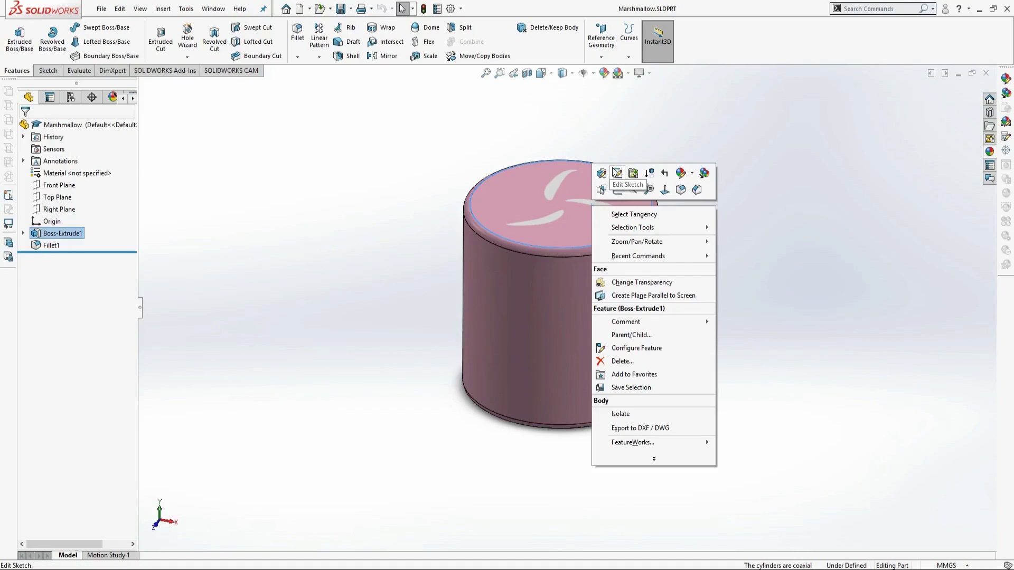
click(614, 175)
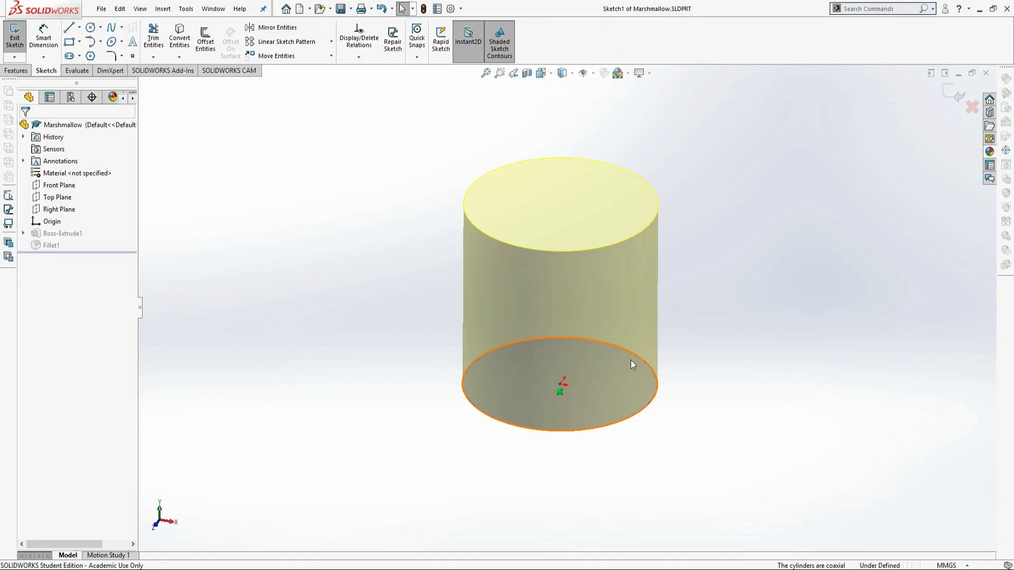
click(632, 354)
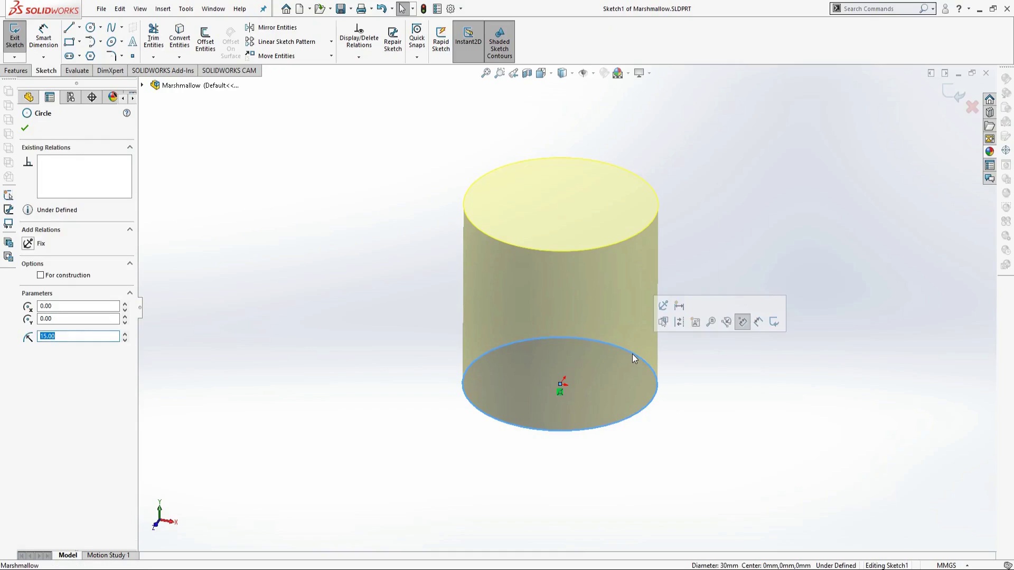
text(1)
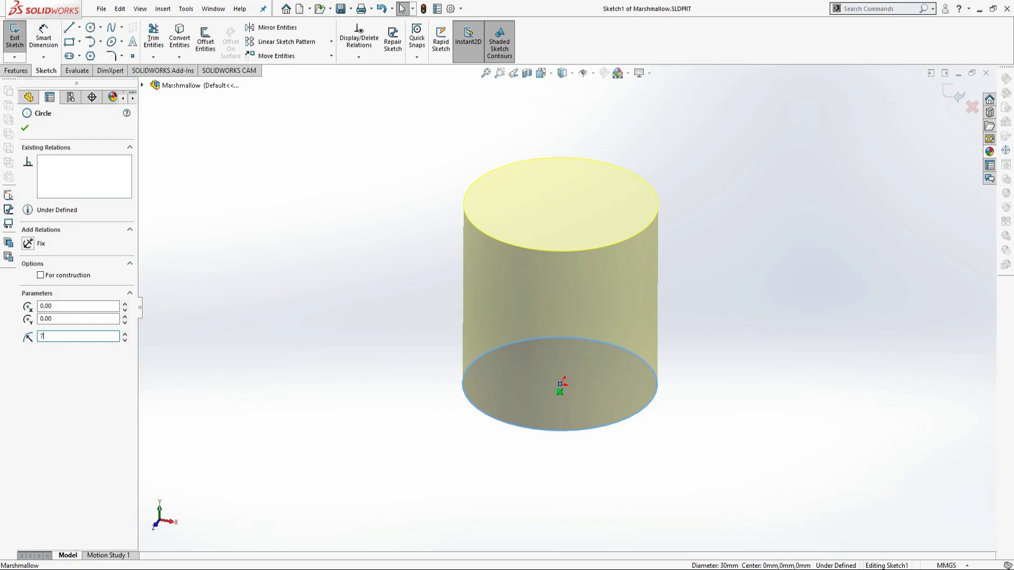
key(Return)
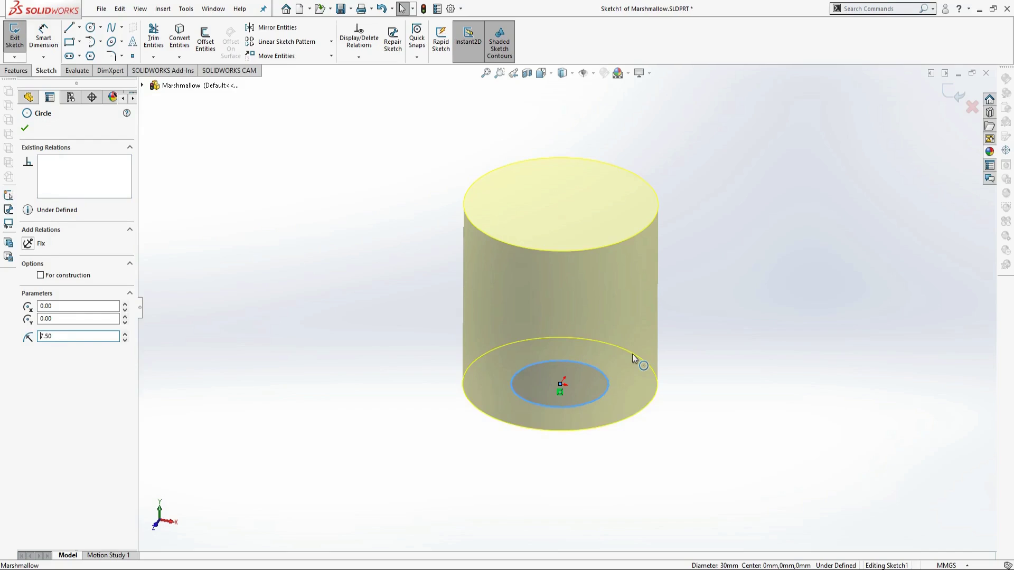
click(934, 101)
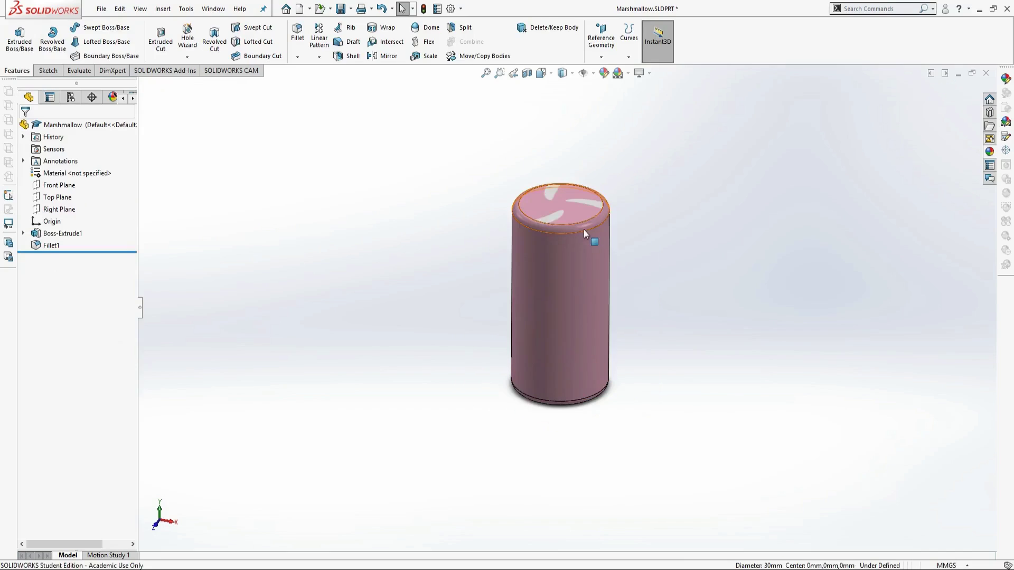
- Set the cylinder's extrusion depth to 60 mm
right_click(584, 214)
click(593, 180)
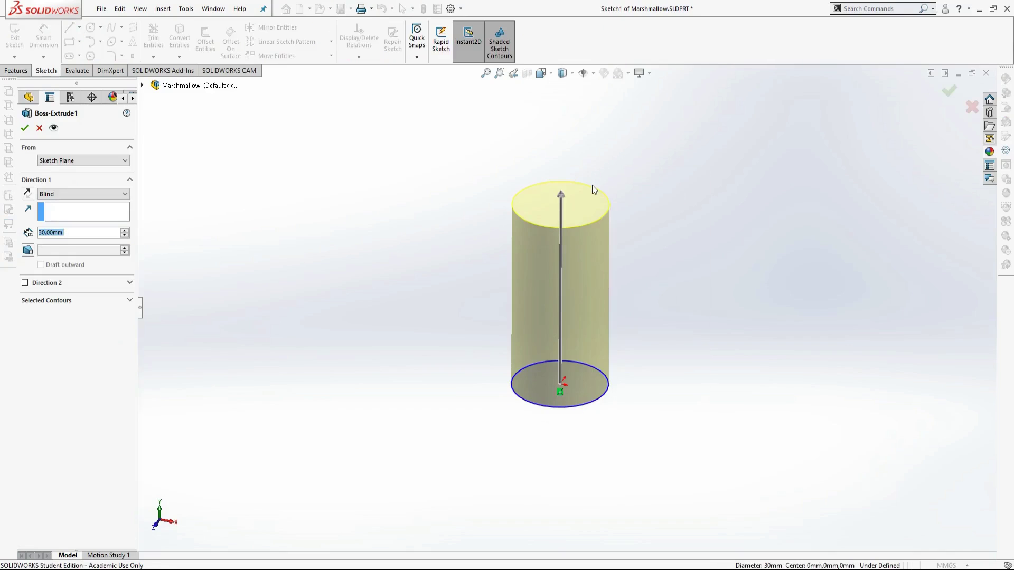
text(60)
key(Return)
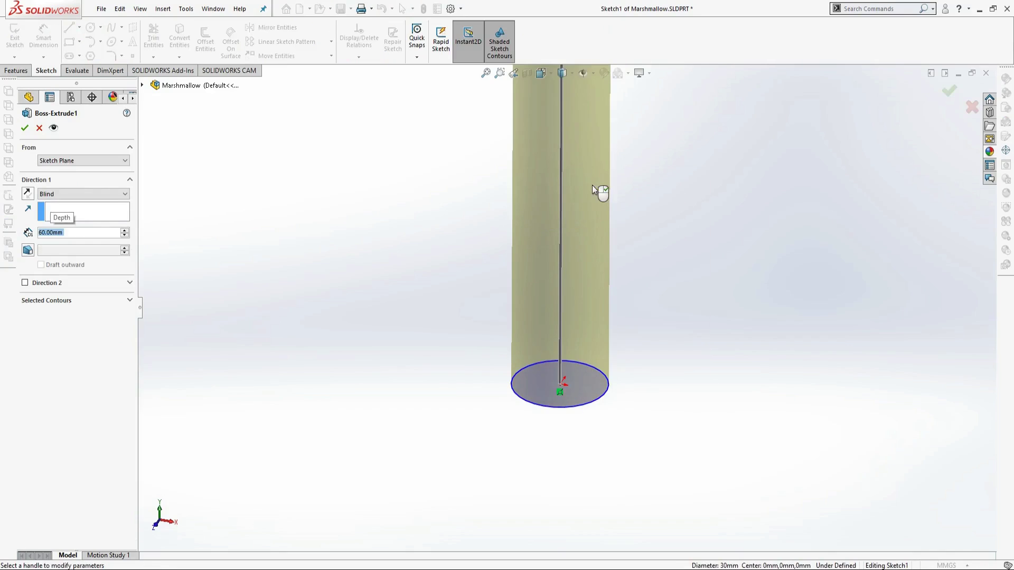
click(949, 93)
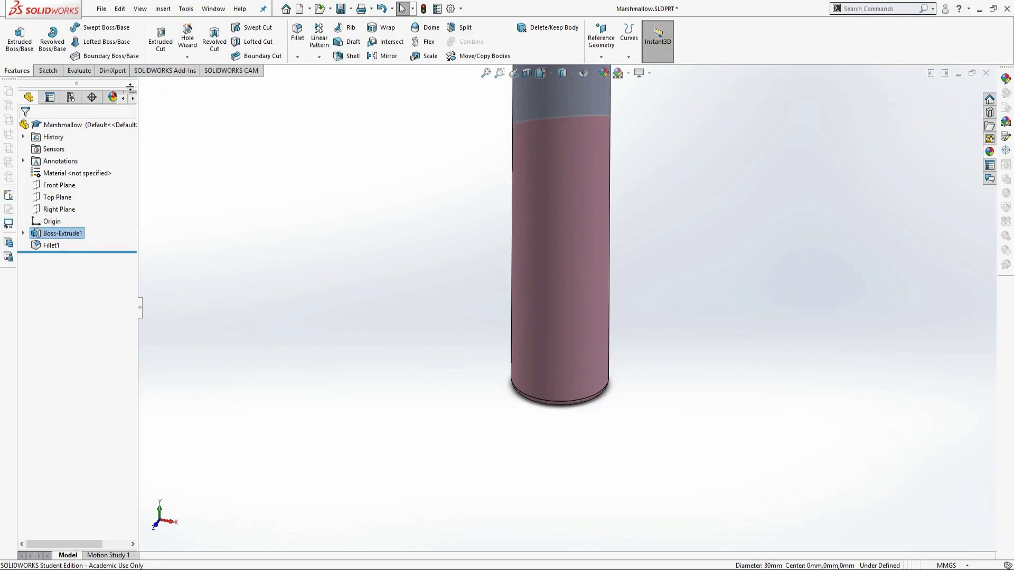
- Delete the marshmallow top decal from the part's decal list
click(113, 97)
click(38, 112)
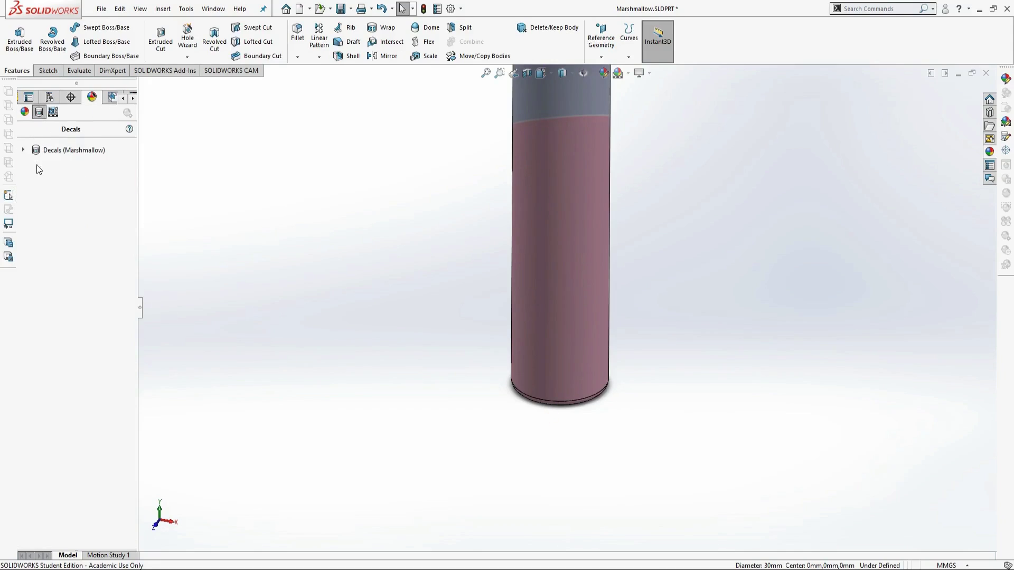
click(24, 150)
click(65, 164)
key(Delete)
- Edit the remaining 2365 decal and replace its image with white.jpg
right_click(62, 168)
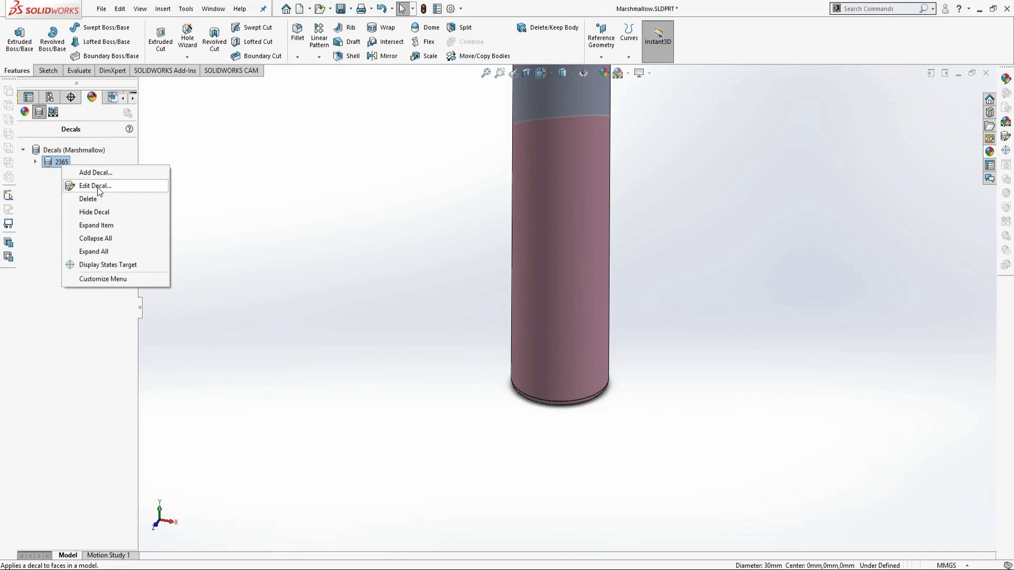
click(100, 185)
click(59, 287)
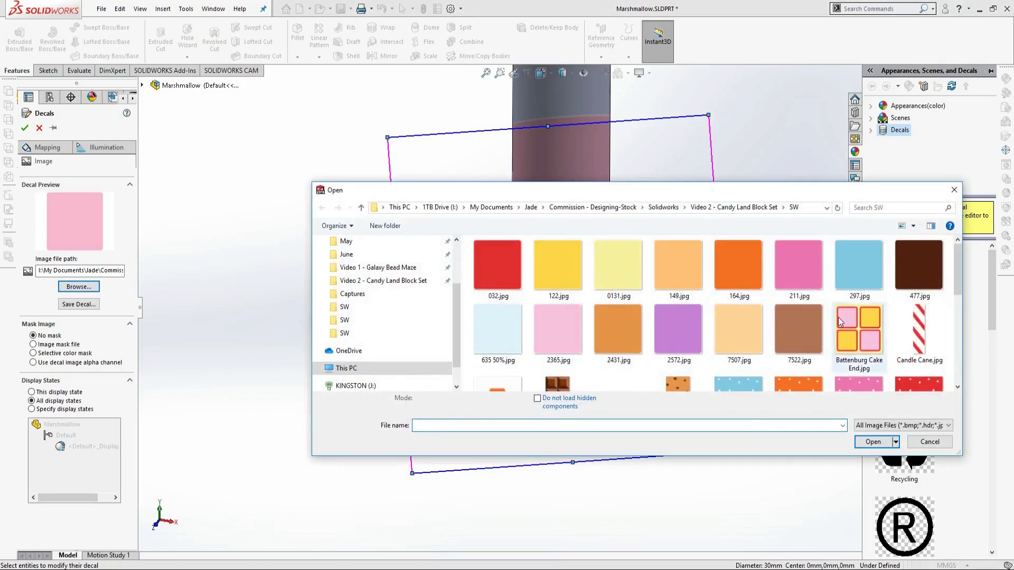
click(568, 359)
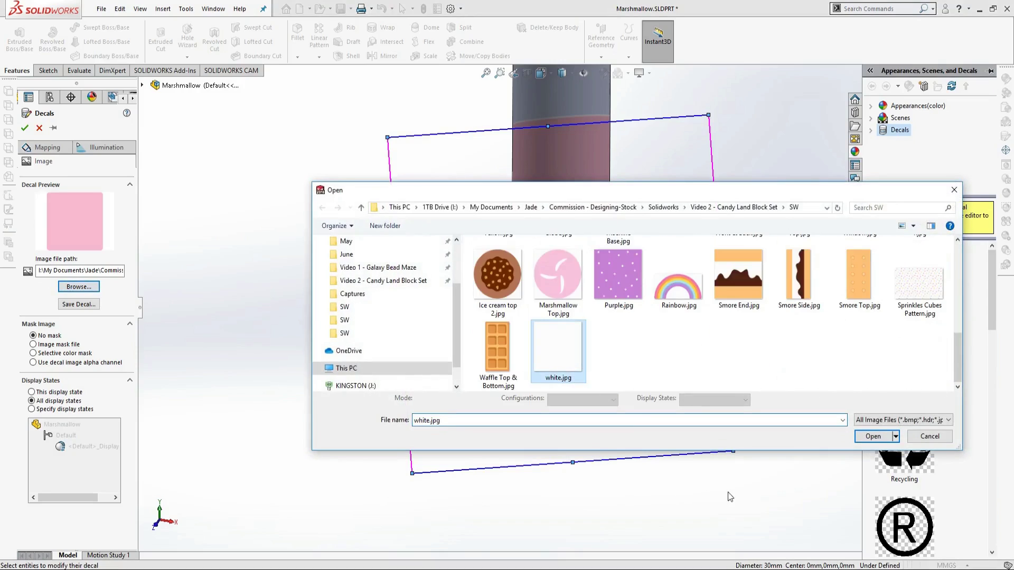
click(872, 437)
- Enlarge the white decal's frame to enclose the whole cylinder and accept the decal
scroll(645, 250, up, 4)
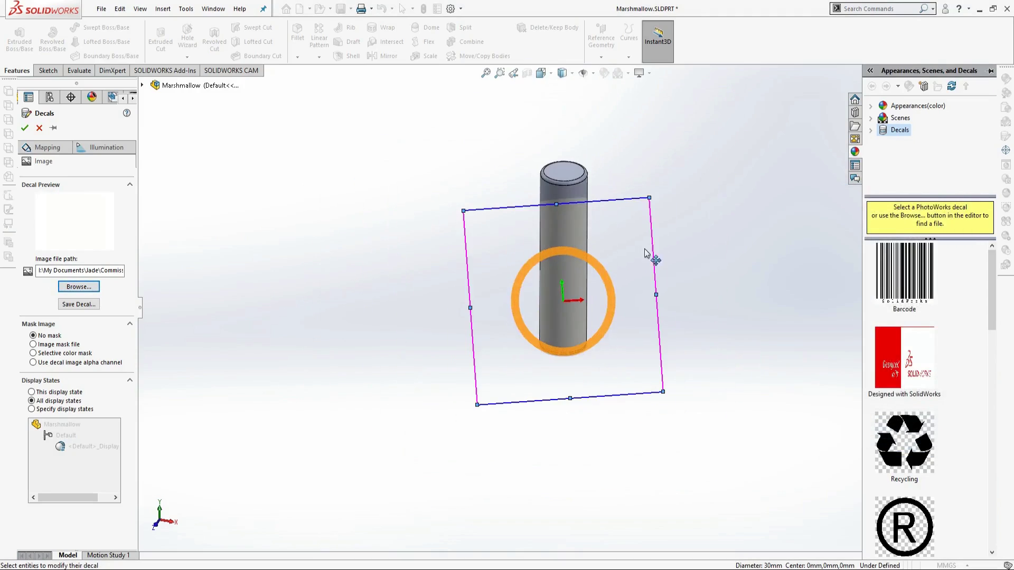
drag(648, 195, 739, 89)
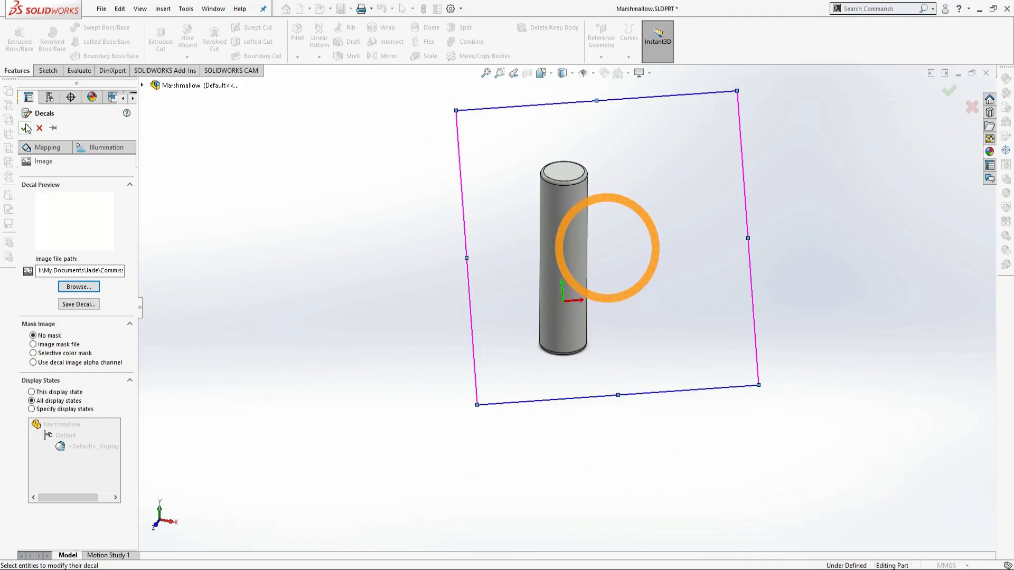
click(25, 128)
- Add a new decal to the cylinder's side face using the image Candle Cane.jpg
click(541, 73)
click(559, 130)
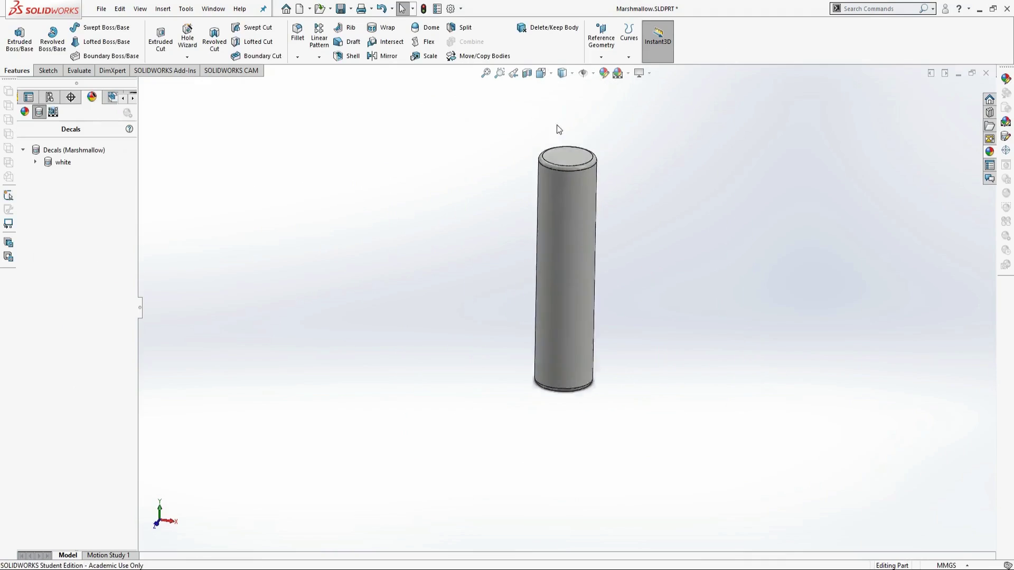
click(589, 270)
click(1006, 137)
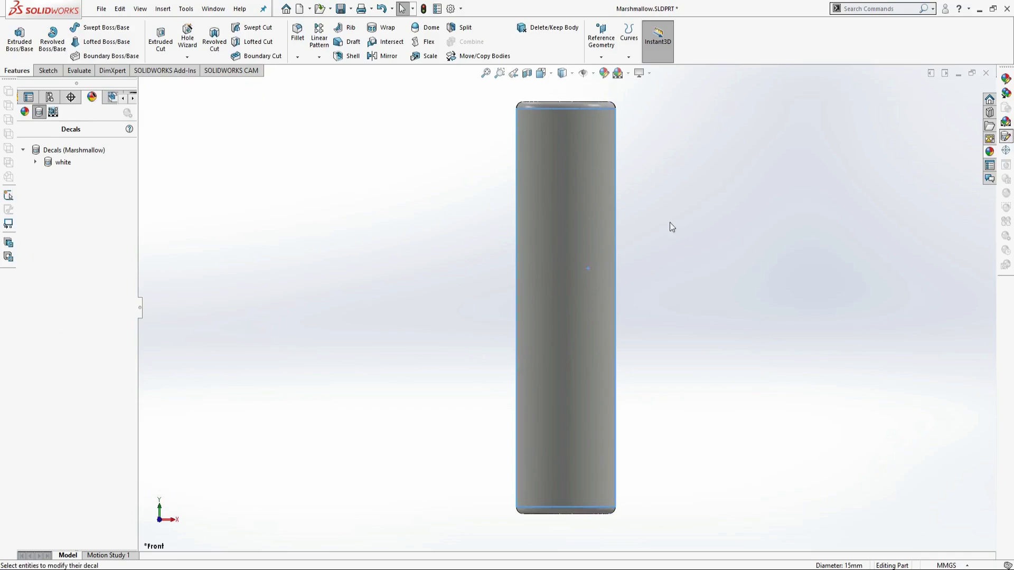
click(79, 345)
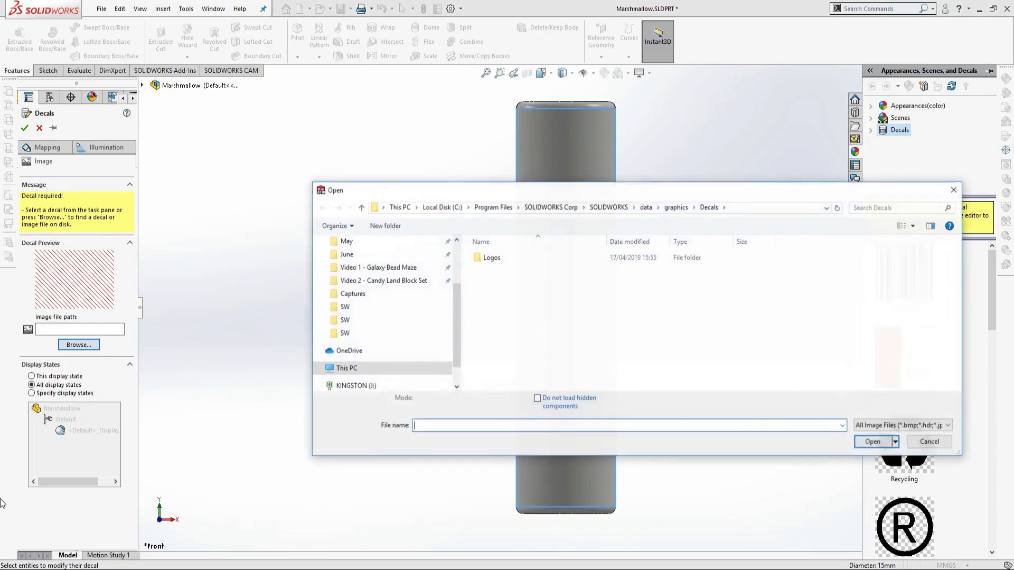
click(359, 334)
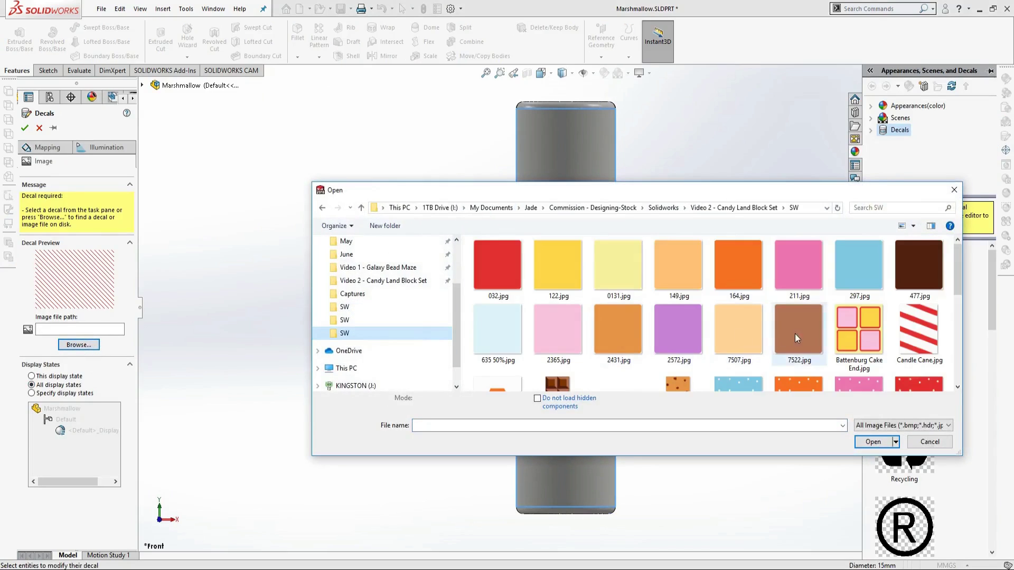
click(926, 331)
click(873, 442)
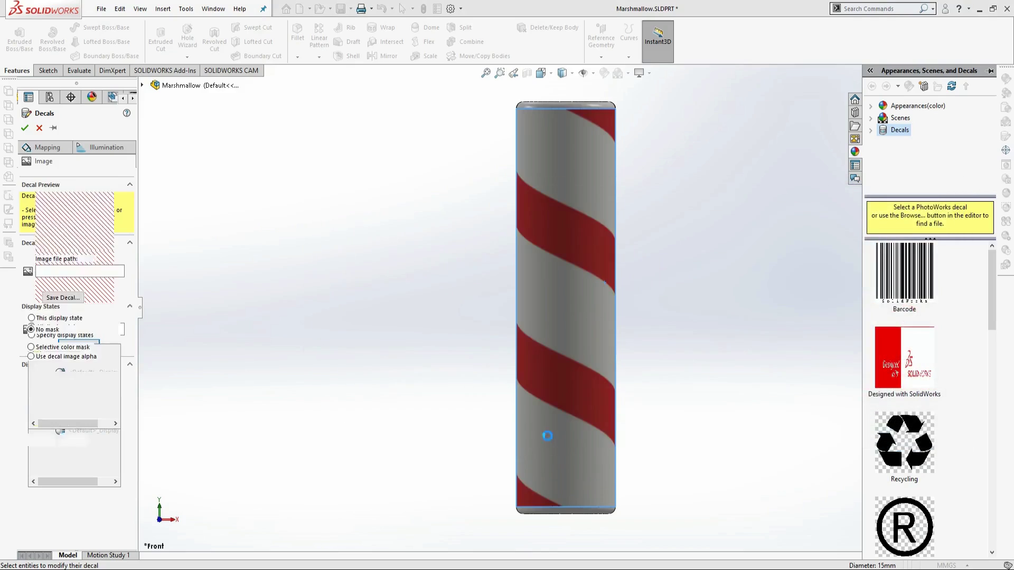
- Inspect the striped decal's seam at the back of the cylinder and change its mapping from cylindrical to Label
click(63, 152)
click(64, 321)
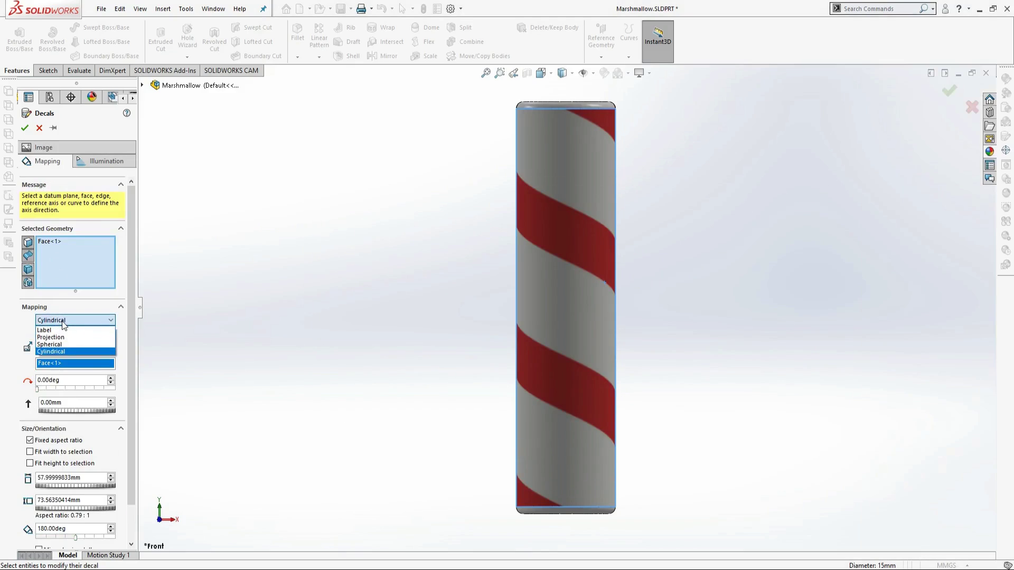
middle_drag(431, 305, 588, 245)
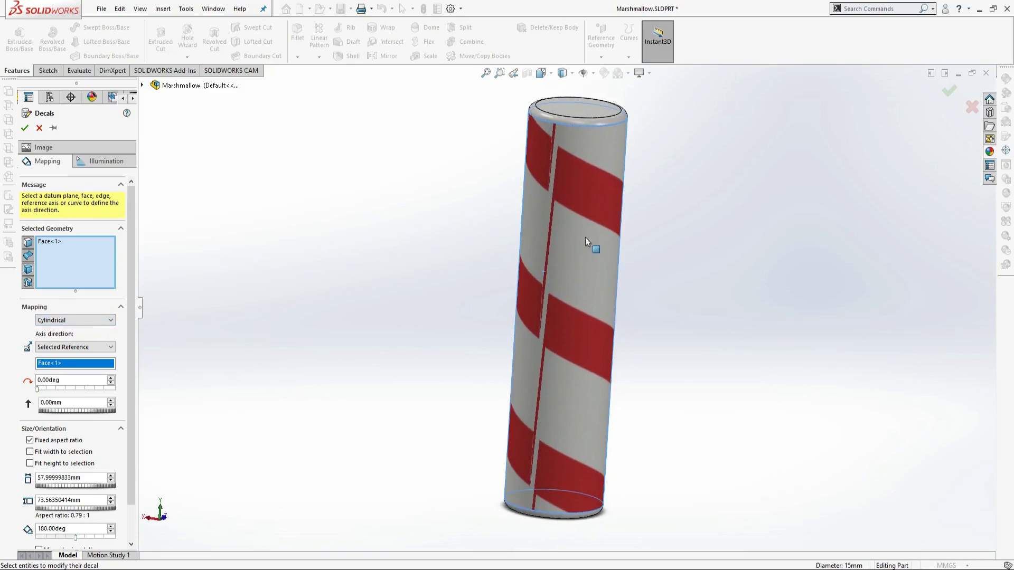
click(80, 322)
click(63, 329)
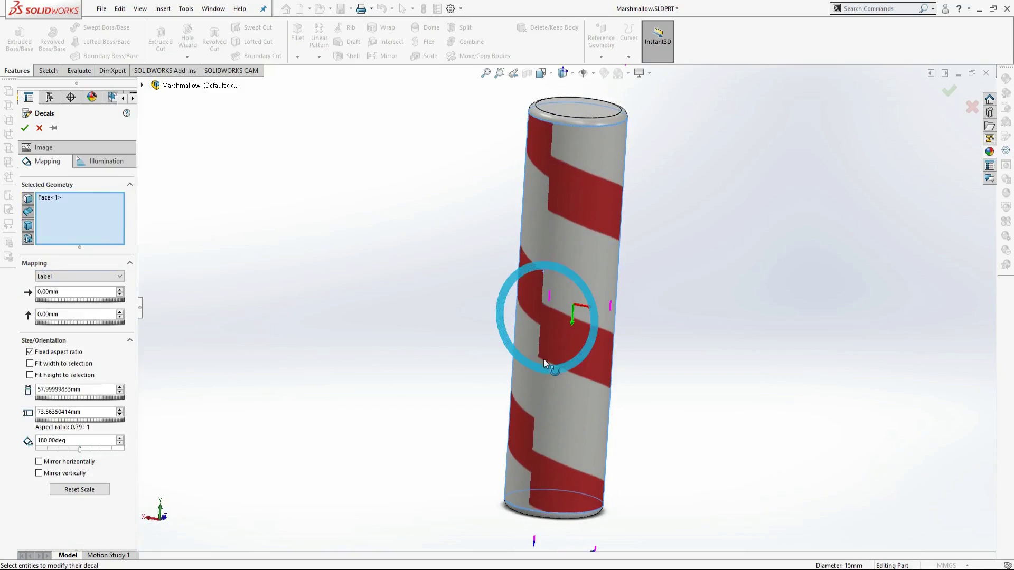
- Resize the striped decal with fixed aspect ratio, entering a width of 47.25 mm and a height of 60 mm
click(541, 74)
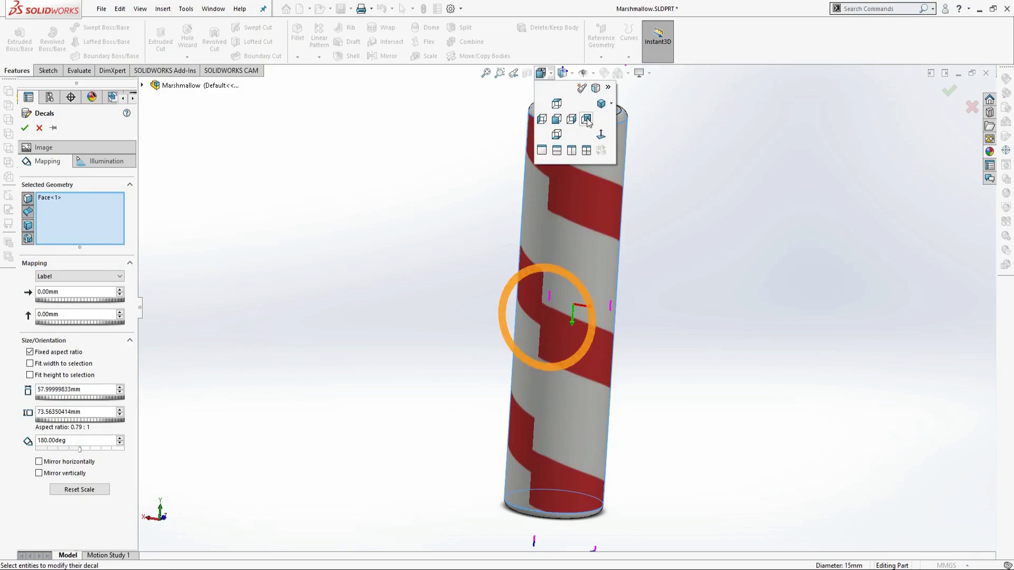
click(587, 120)
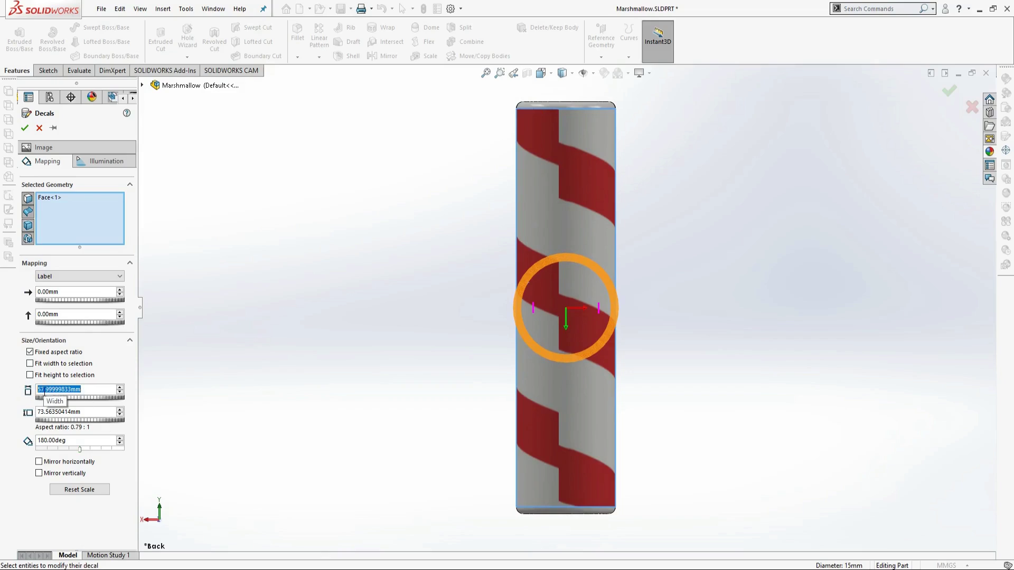
text(47.25)
key(Return)
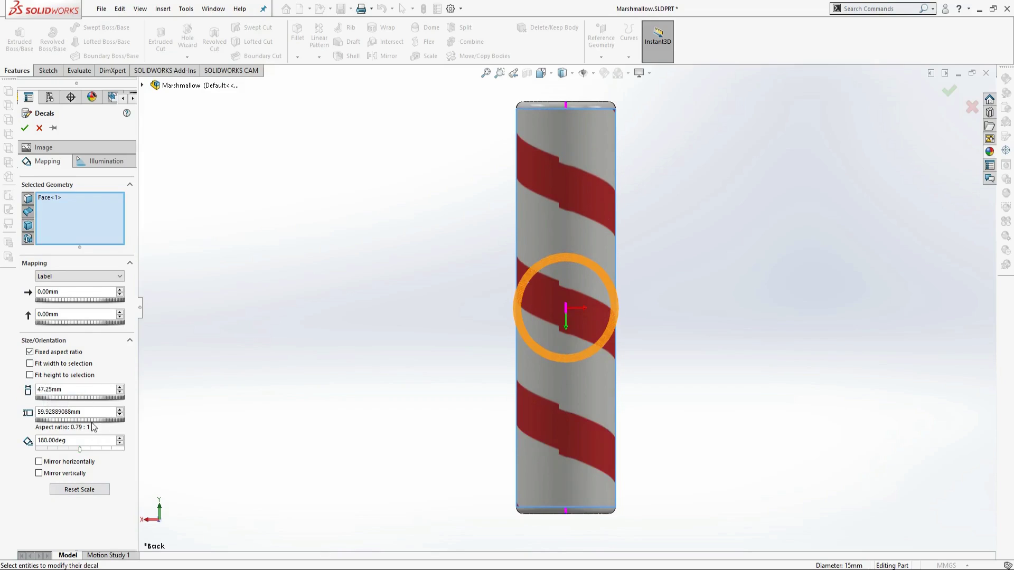
double_click(58, 411)
text(60)
key(Return)
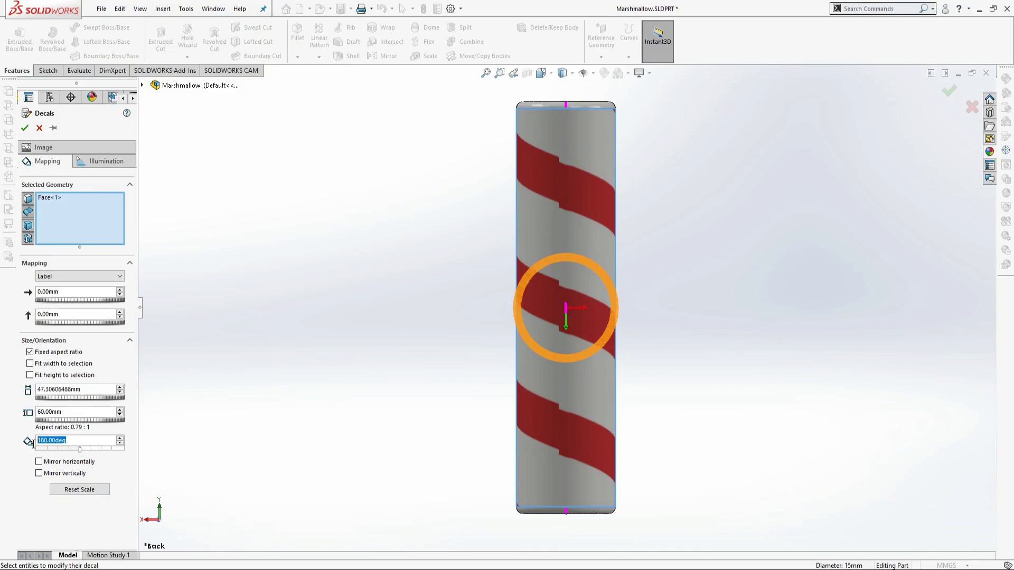
- Align the stripes at the seam by rotating the decal to 179.2 degrees, and accept the decal
text(179)
key(Return)
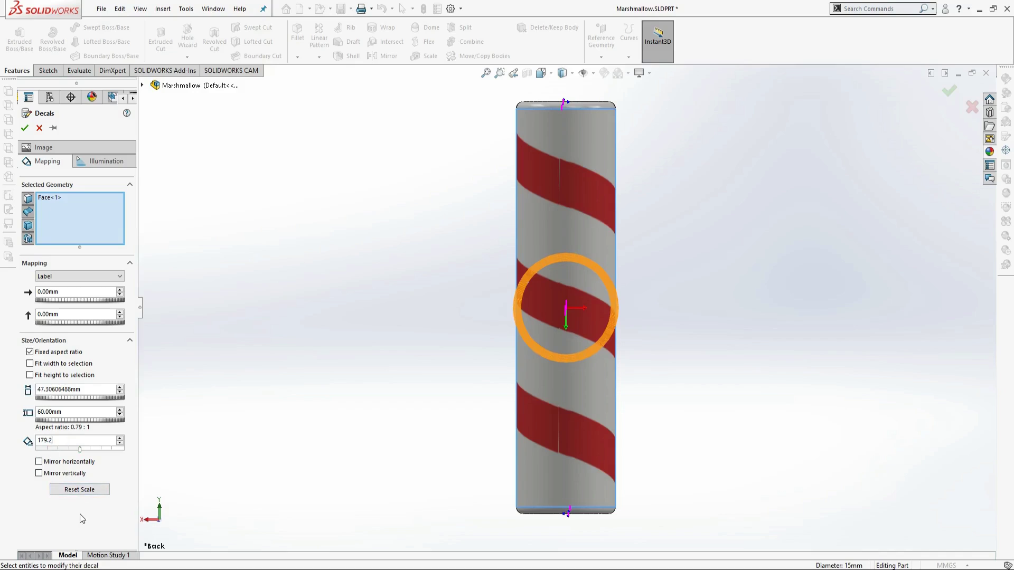
key(Return)
middle_drag(449, 383, 319, 422)
click(24, 128)
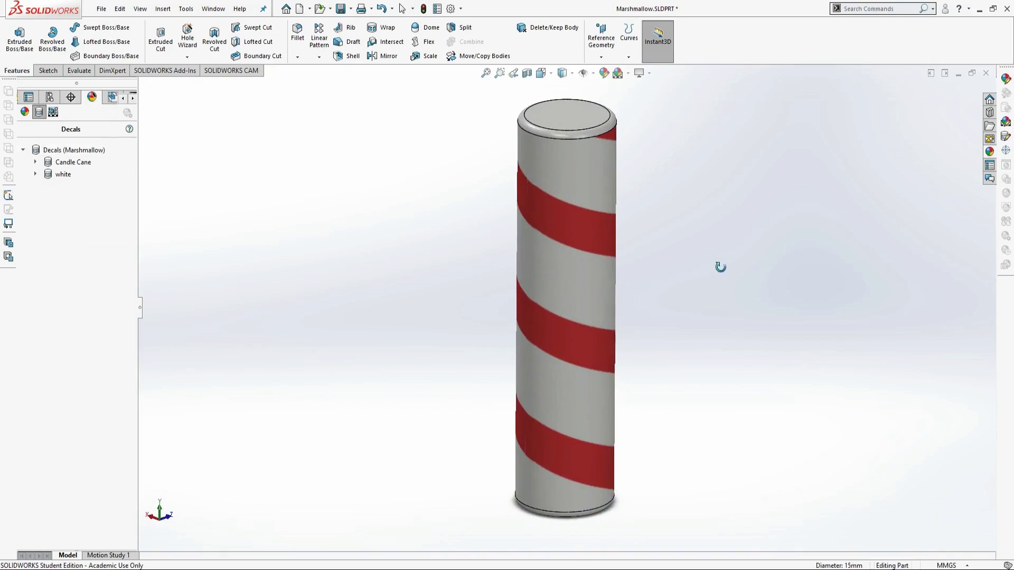
- Save the striped cylinder as a new part named Candy Cane
click(101, 9)
click(123, 141)
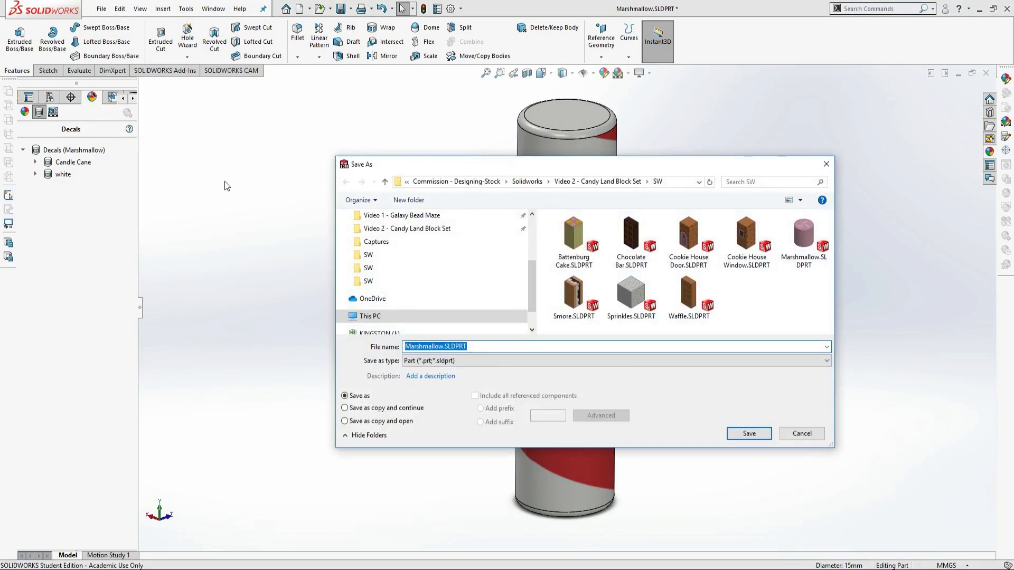
text(Candy Cane)
key(Return)
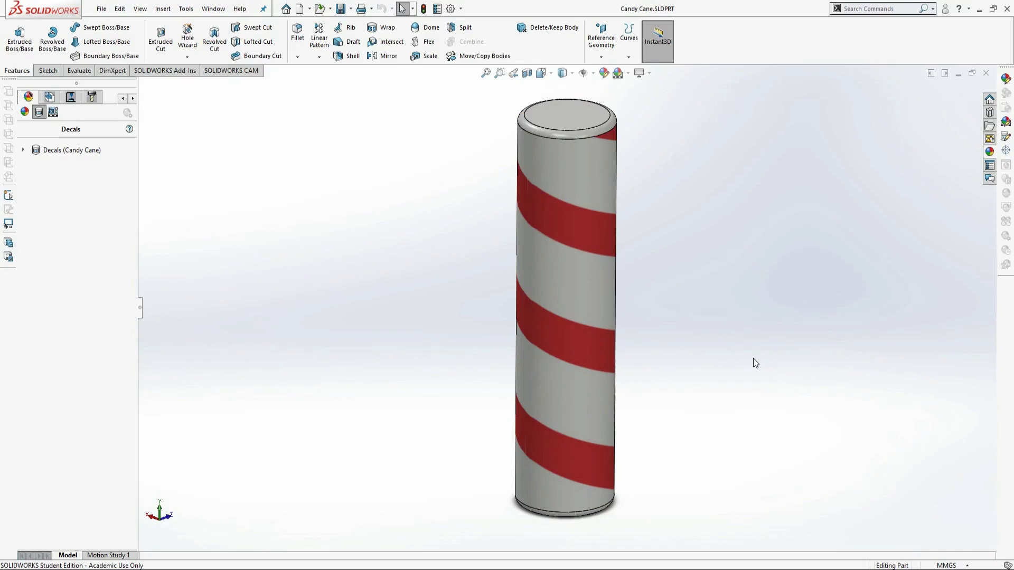
- Edit the candy cane's base sketch, setting the circle's radius to 5 mm, and rebuild the part
right_click(557, 113)
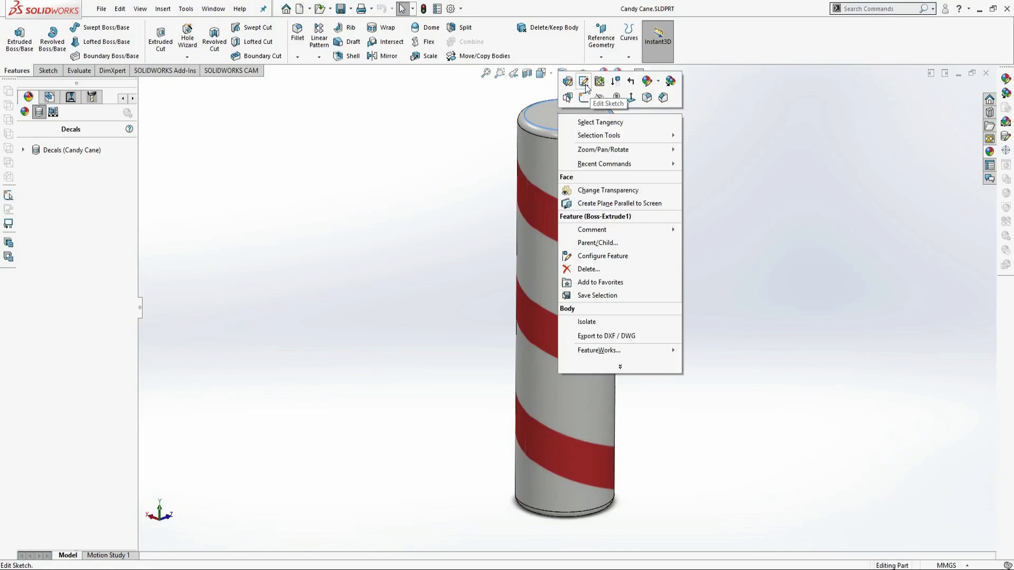
click(589, 90)
click(605, 494)
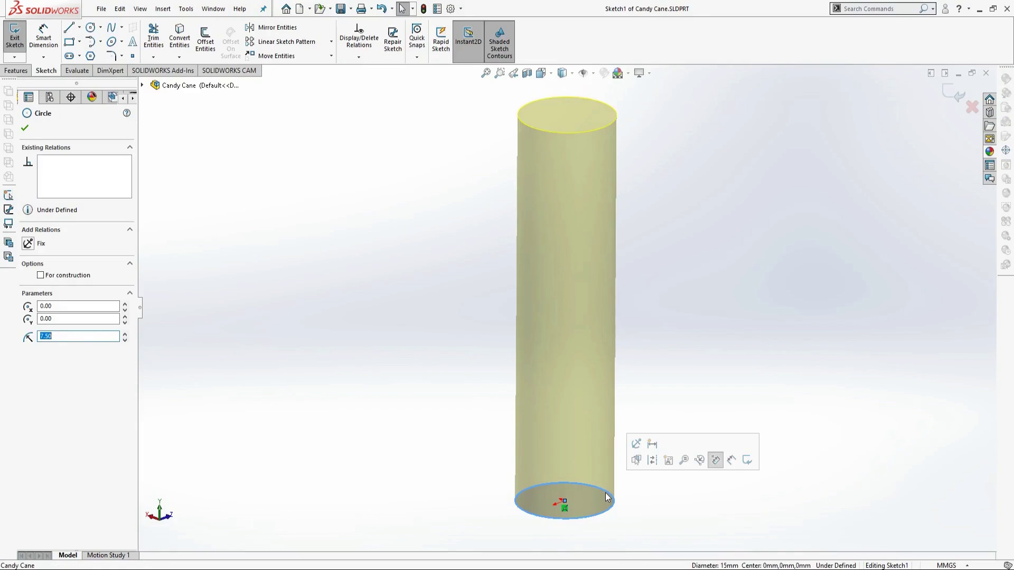
text(5)
key(Return)
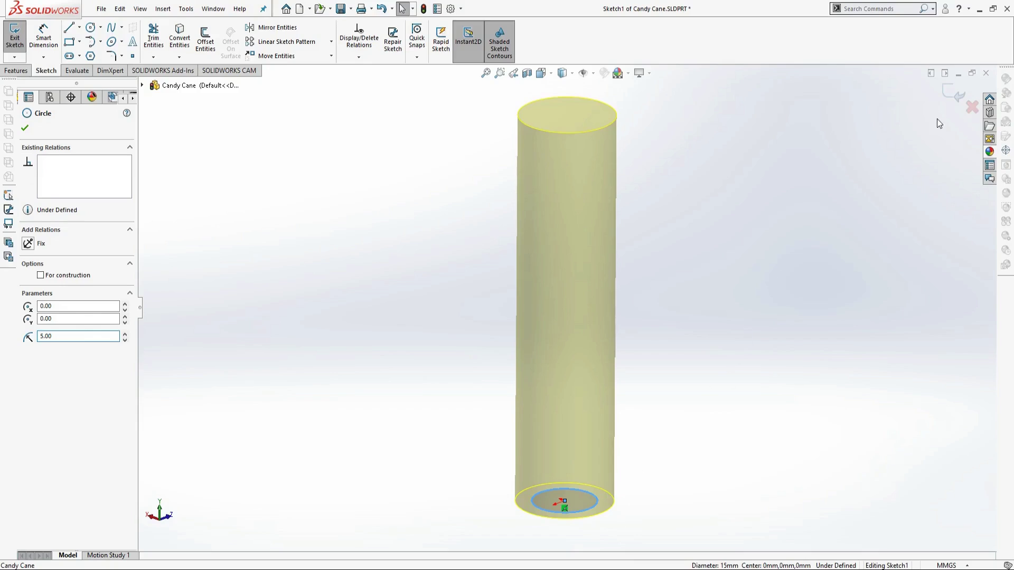
click(959, 94)
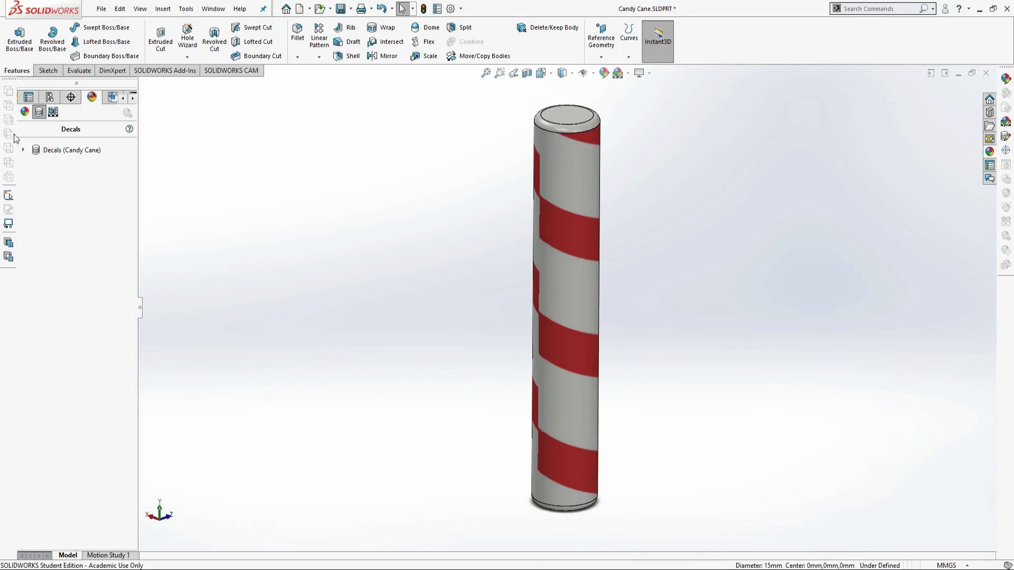
- Delete the striped decal from the candy cane cylinder, keeping the white decal
click(22, 150)
click(62, 162)
key(Delete)
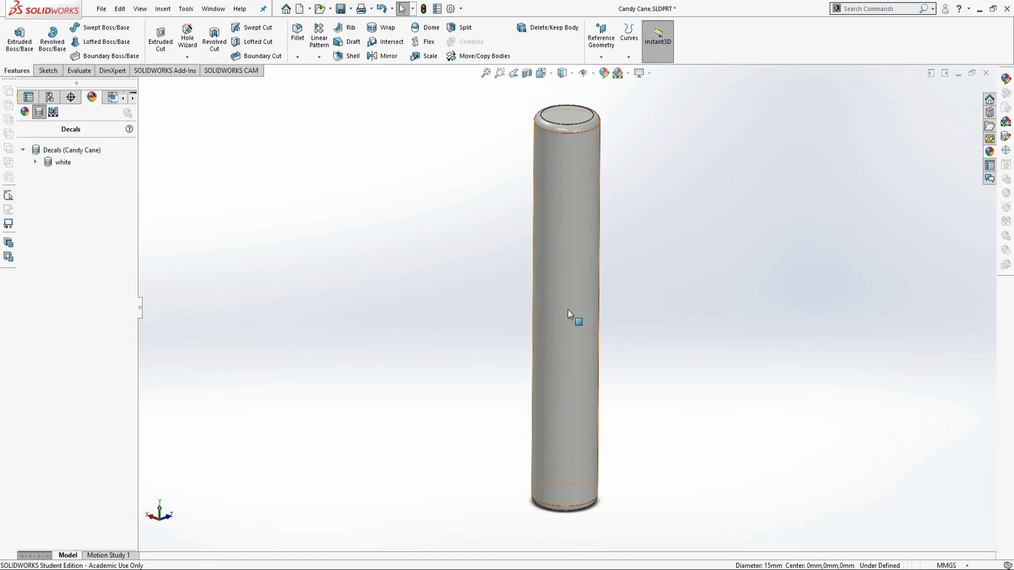
- Start a sketch on the Front Plane and draw a vertical centerline about 5 mm long down from the midpoint of the cylinder's top edge
click(562, 73)
click(546, 109)
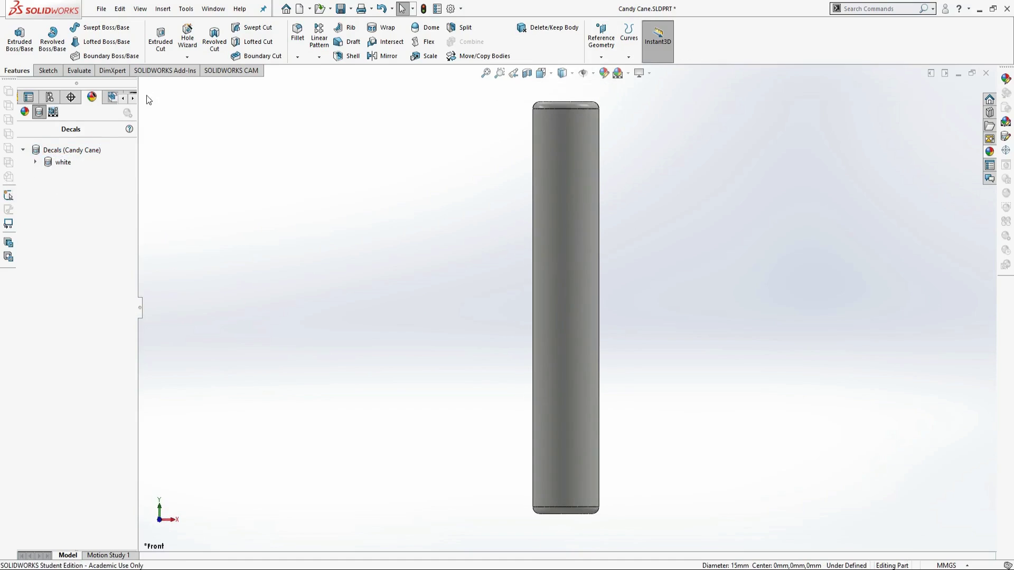
click(29, 96)
click(59, 185)
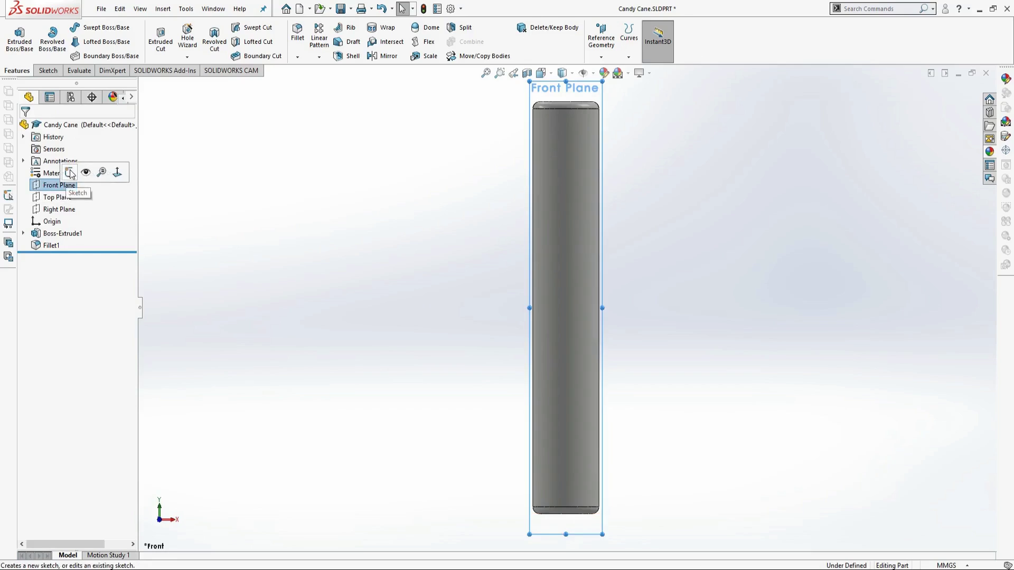
click(74, 171)
click(80, 27)
click(95, 55)
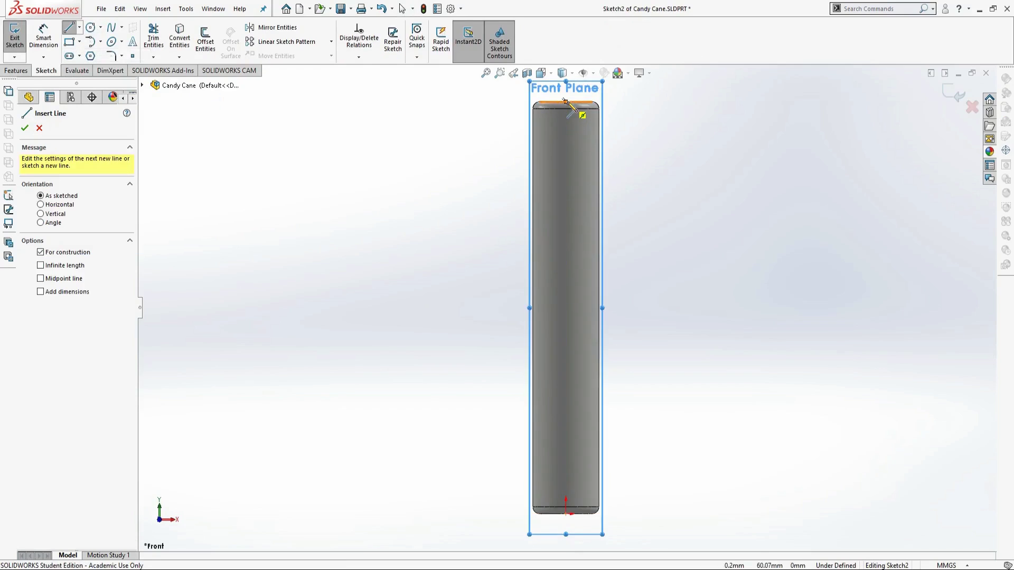
click(566, 101)
click(566, 136)
key(Escape)
- Draw a 28 mm diameter circle centred on the lower end of the centerline
click(91, 27)
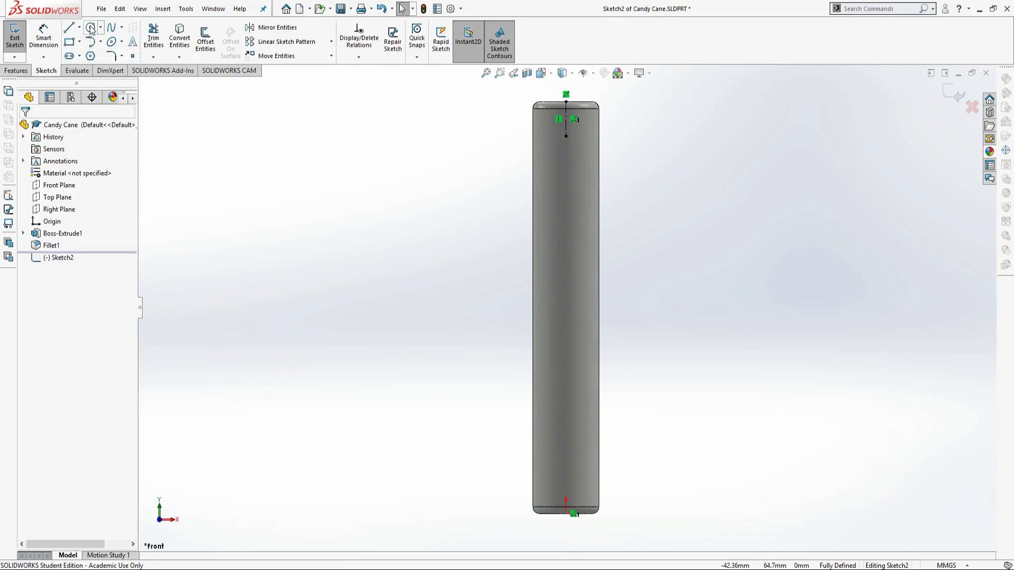
click(566, 136)
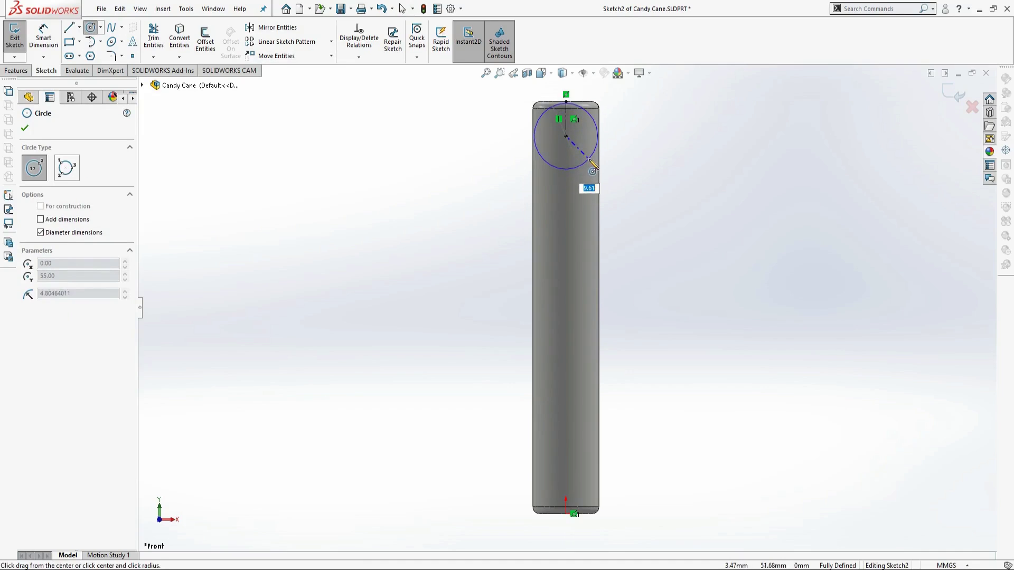
text(28)
key(Return)
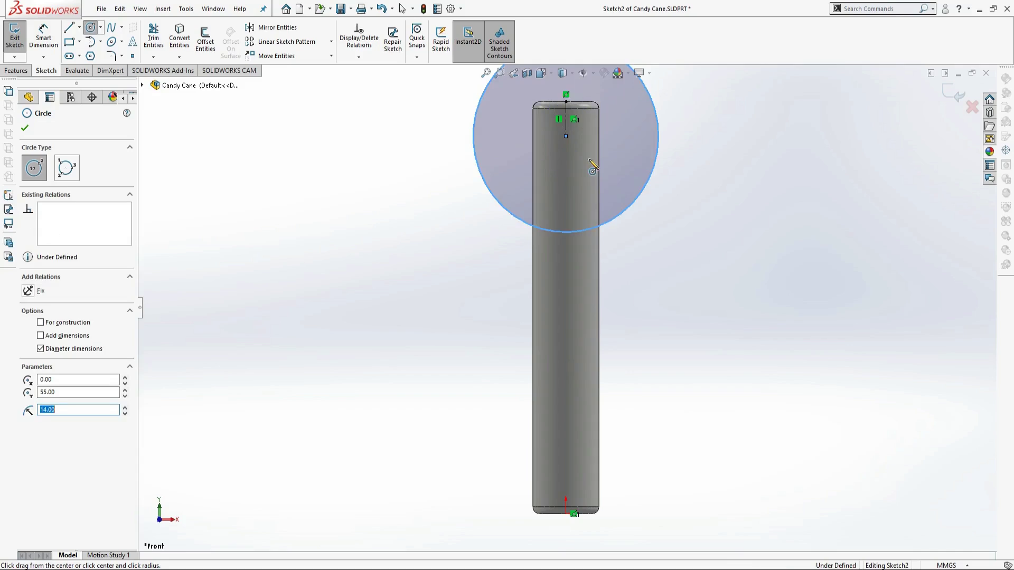
scroll(607, 317, up, 5)
key(Escape)
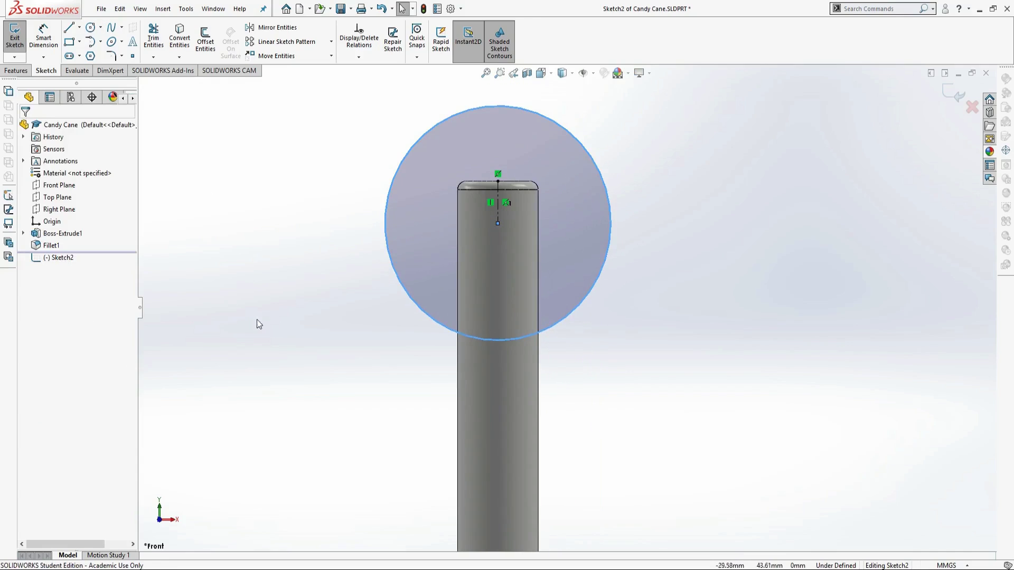
- Draw a 1.5 mm vertical centerline upward from the lowest point of the circle
click(79, 27)
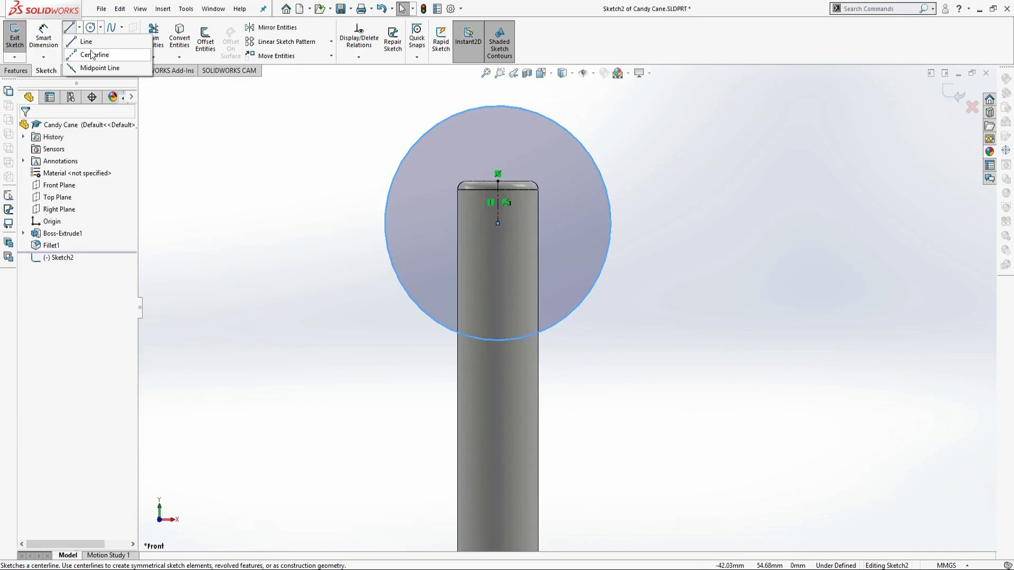
click(92, 54)
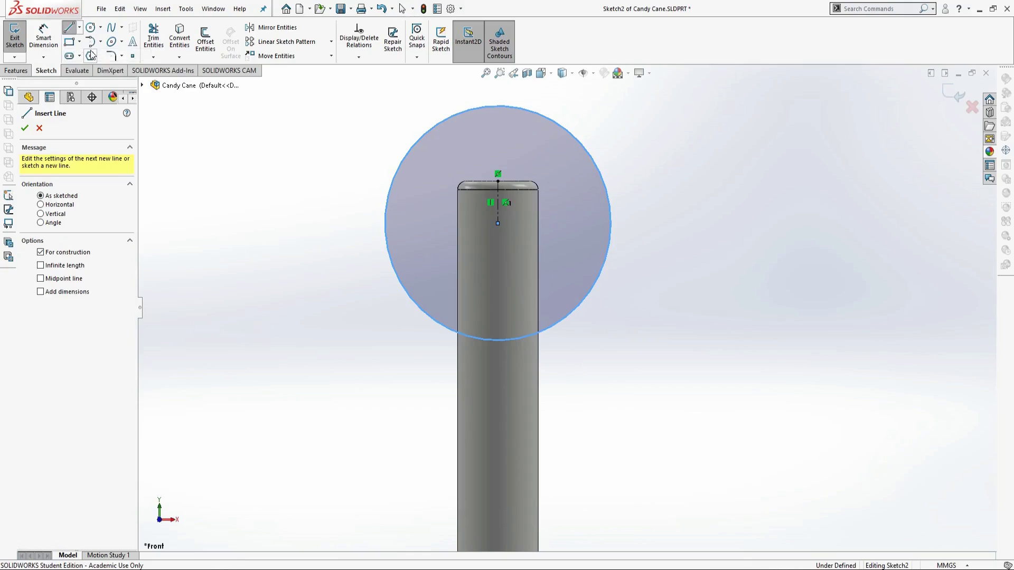
click(498, 340)
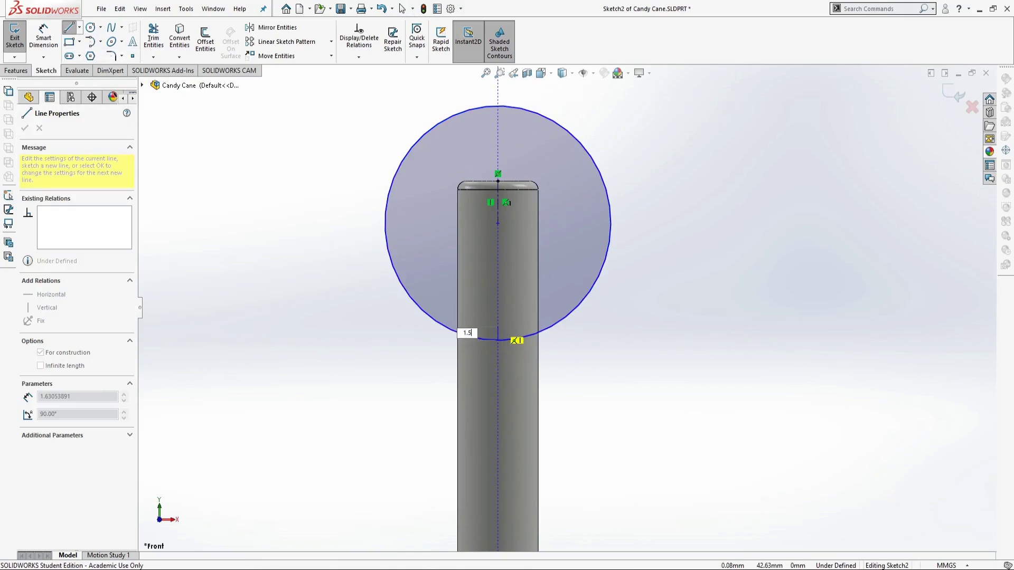
text(1.5)
key(Return)
key(Escape)
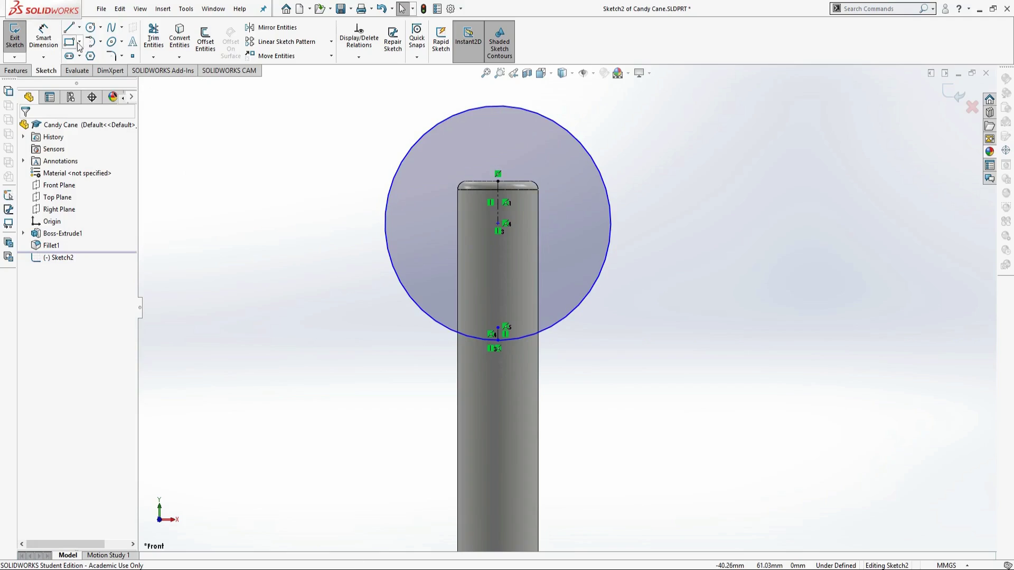
- Draw a wide corner rectangle across the bottom of the circle, with its top edge level with the short centerline's upper end
click(77, 44)
scroll(591, 528, down, 3)
click(221, 273)
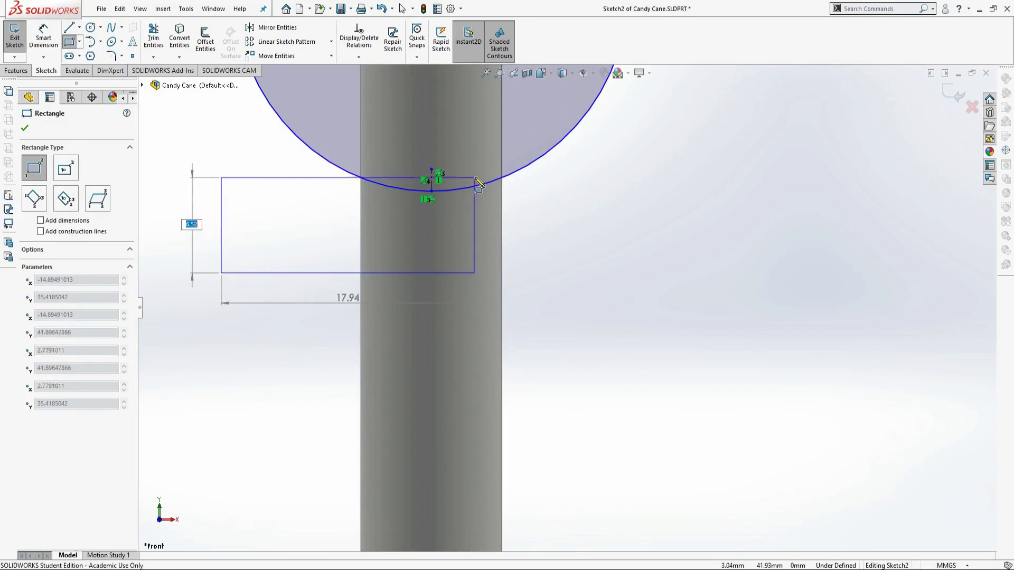
click(613, 170)
key(Escape)
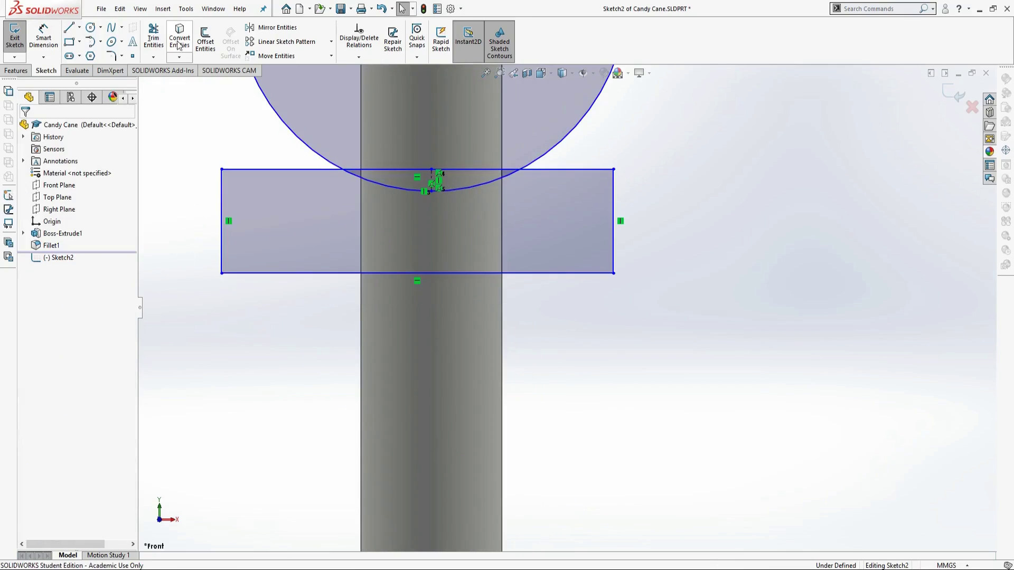
- Trim the rectangle and the circle's lowest arc, leaving only a flat horizontal edge across the circle's bottom
click(153, 37)
mouse_move(189, 257)
mouse_down()
mouse_move(252, 171)
mouse_move(420, 190)
mouse_move(489, 185)
mouse_move(613, 215)
mouse_move(489, 324)
mouse_move(568, 282)
mouse_up()
scroll(568, 282, up, 3)
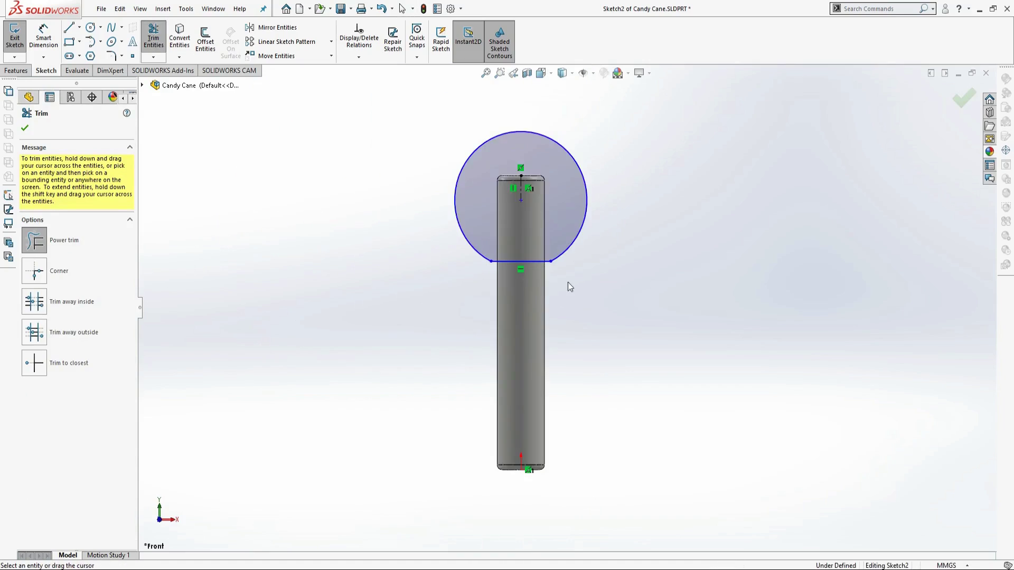
- Draw a center rectangle 10 mm high and 30 mm wide around the circle's centre
click(79, 42)
click(88, 70)
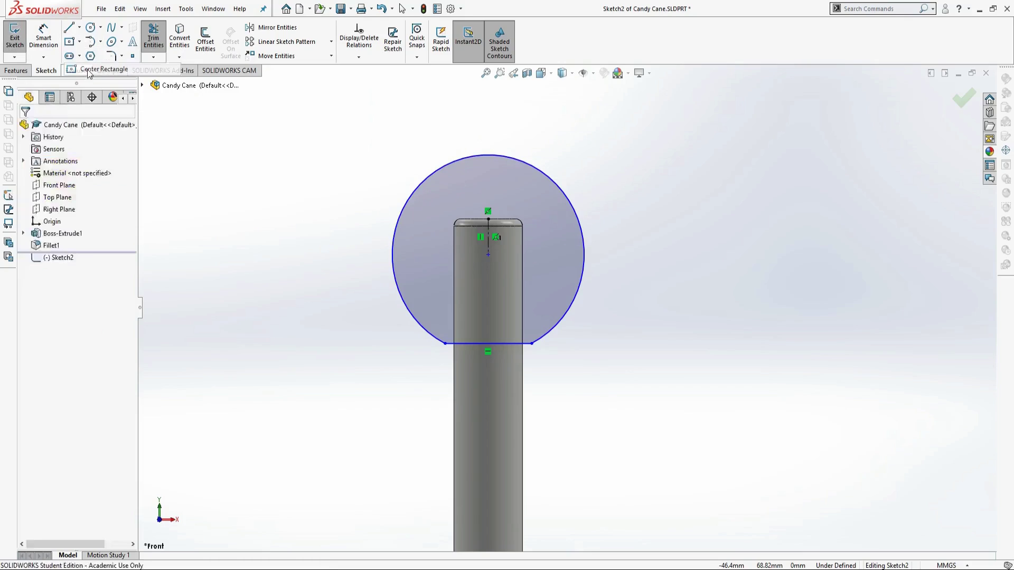
click(488, 255)
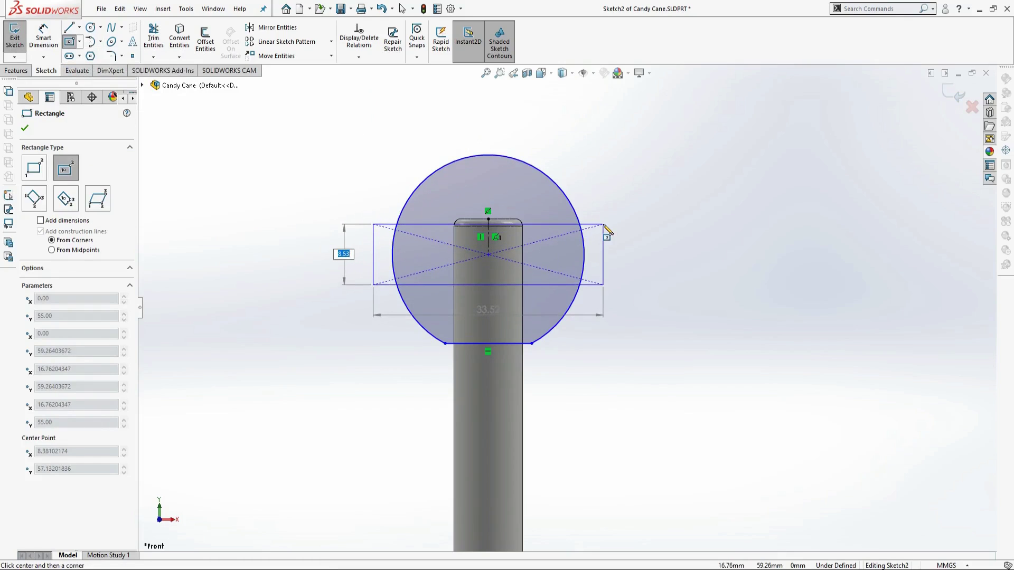
key(Return)
text(30)
key(Return)
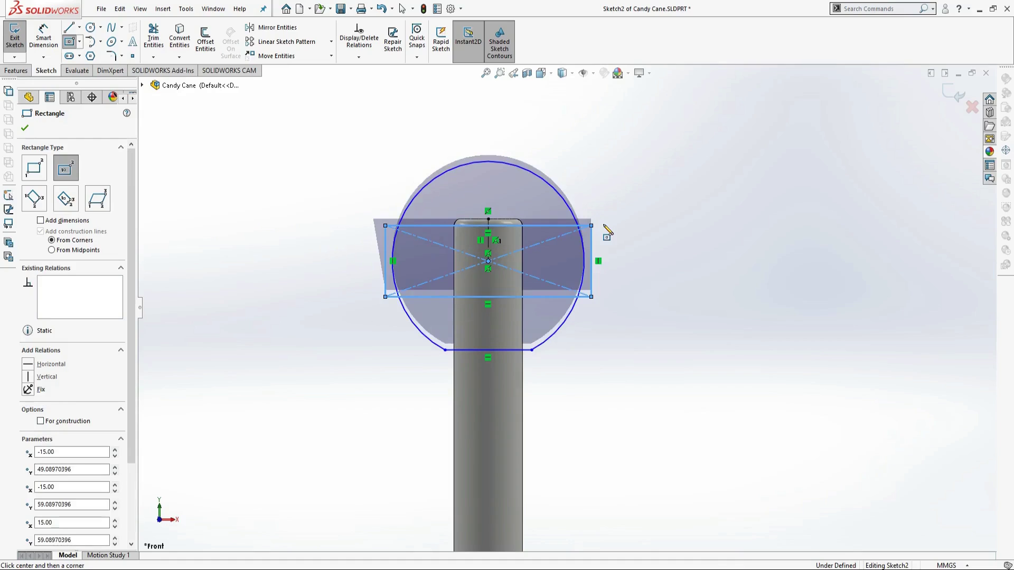
- Apply 1 mm sketch fillets to the rectangle's four corners and to both ends of the circle's flat bottom edge
click(111, 55)
scroll(542, 387, up, 2)
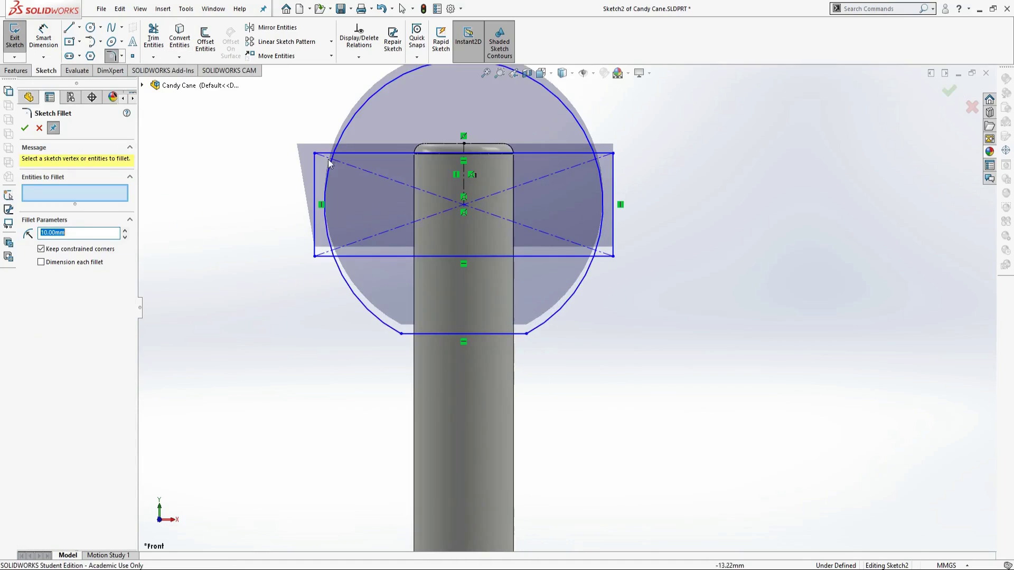
click(324, 154)
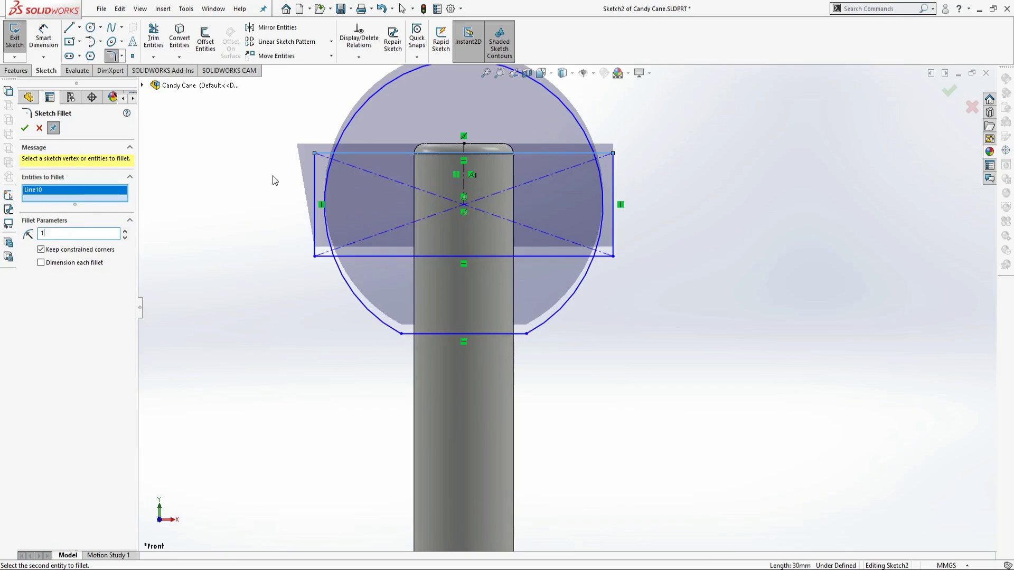
click(315, 168)
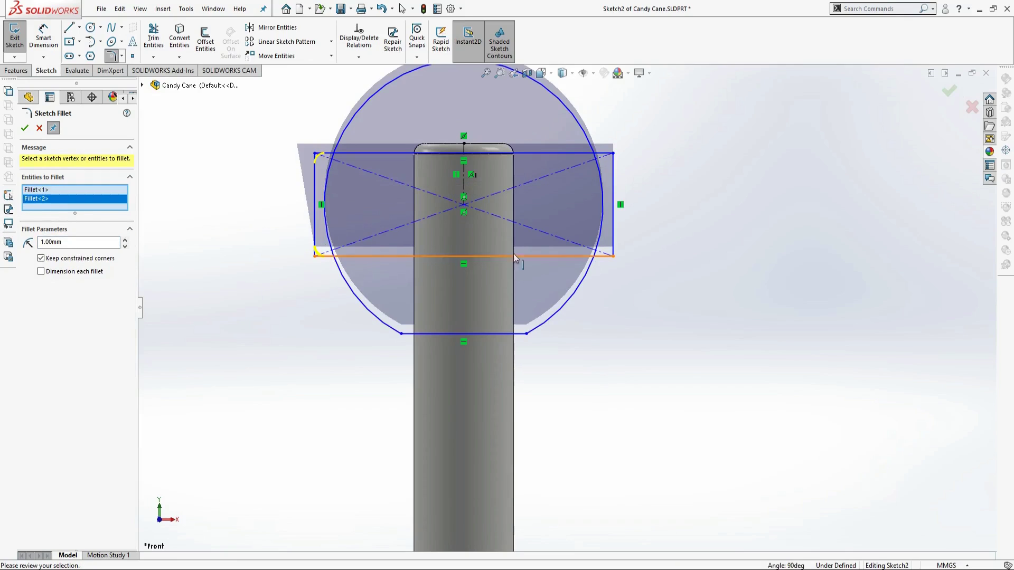
click(513, 256)
click(612, 172)
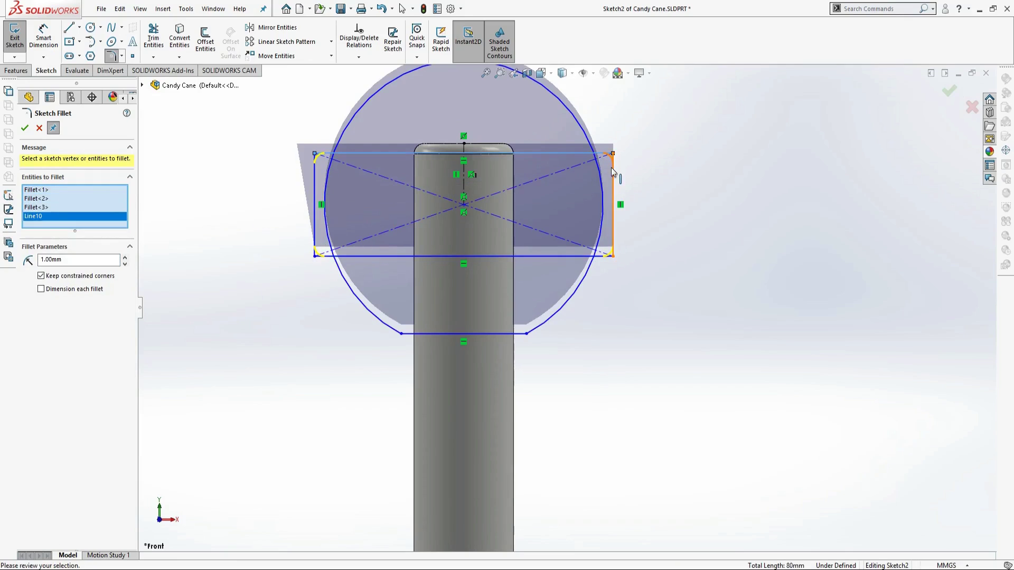
click(394, 327)
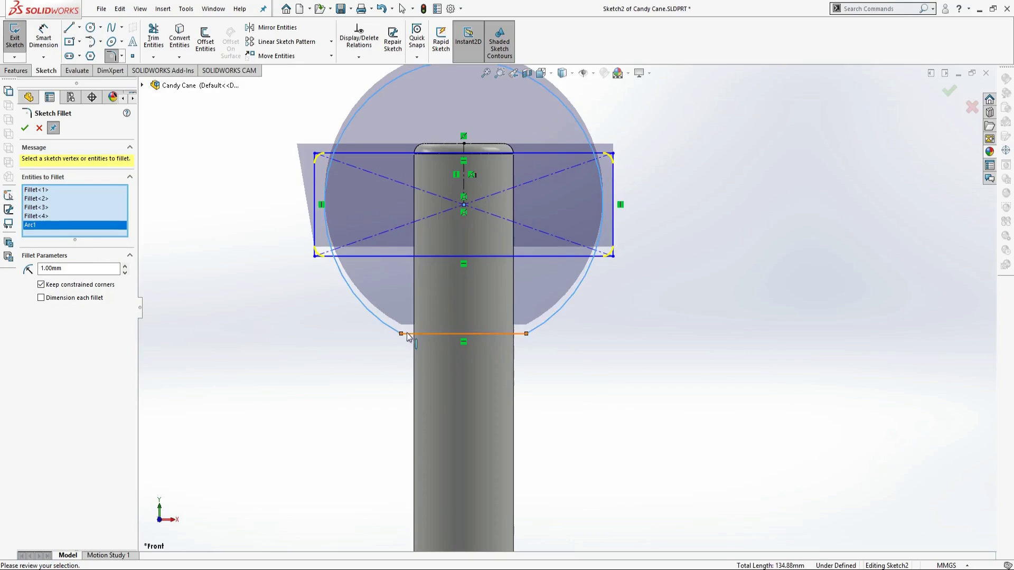
click(525, 334)
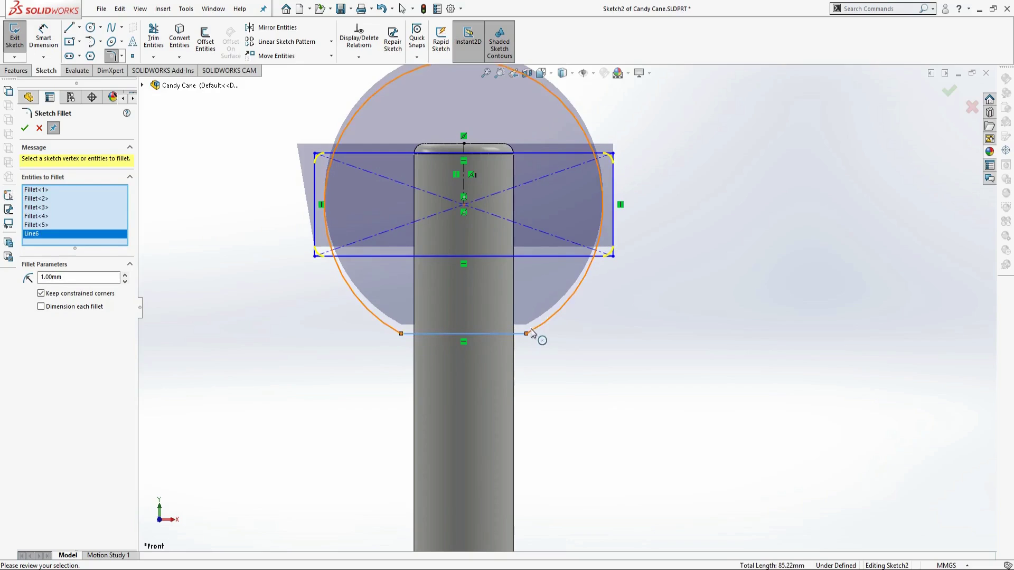
click(24, 129)
- Draw a vertical line from the top of the circle to the midpoint of the flat bottom edge
click(69, 28)
scroll(478, 100, up, 1)
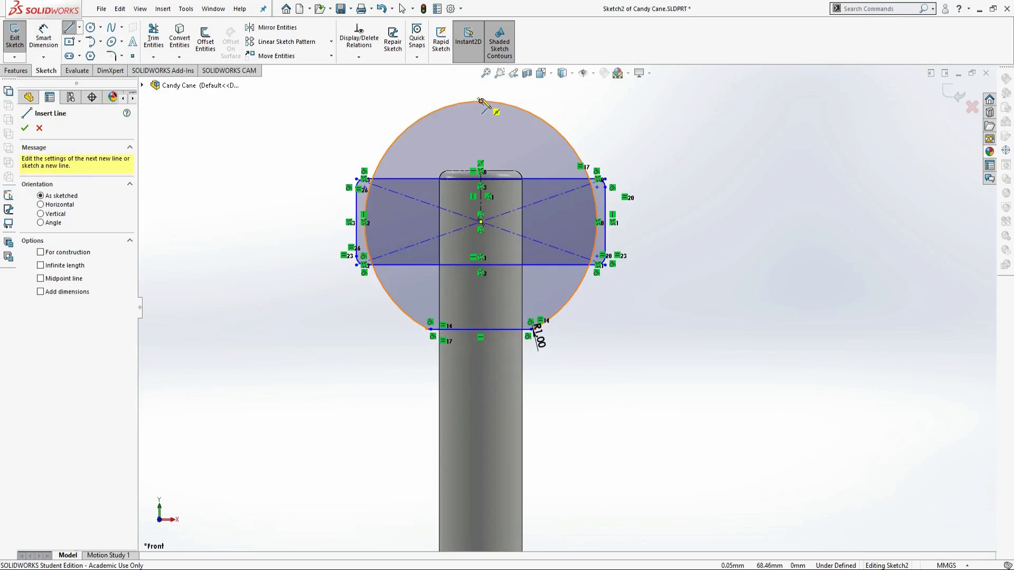
click(481, 101)
click(481, 329)
key(Escape)
- Trim away the right half and the inner overlapping segments, leaving one closed half profile of the lolly head
click(153, 38)
mouse_move(580, 127)
mouse_down()
mouse_move(541, 381)
mouse_move(562, 209)
mouse_move(578, 271)
mouse_move(603, 177)
mouse_move(589, 270)
mouse_up()
scroll(350, 188, down, 2)
mouse_move(404, 161)
mouse_down()
mouse_move(461, 350)
mouse_move(499, 284)
mouse_up()
scroll(368, 308, down, 2)
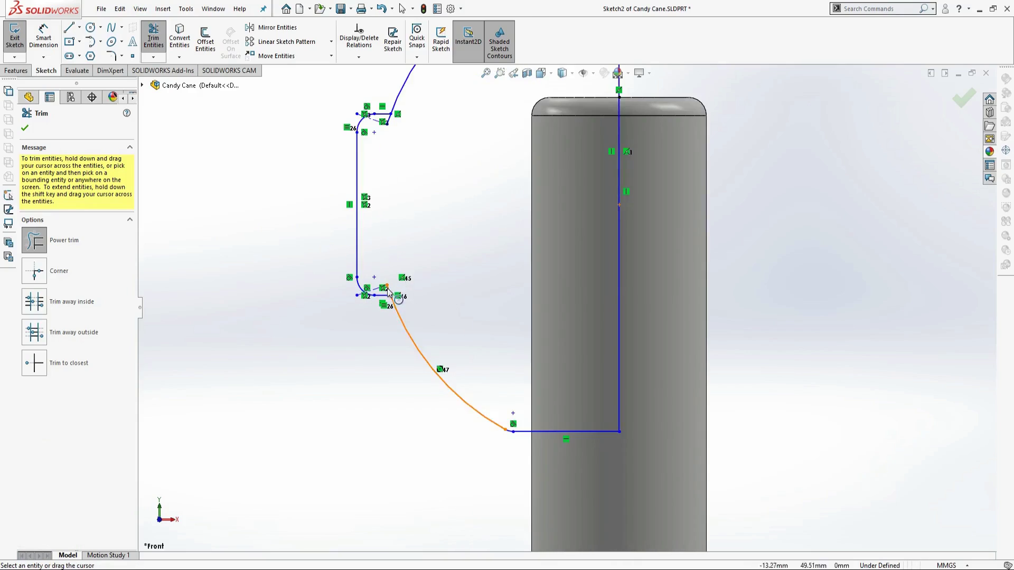
scroll(388, 290, down, 4)
drag(446, 301, 410, 304)
scroll(454, 288, up, 3)
scroll(536, 185, down, 3)
drag(477, 274, 509, 296)
scroll(520, 289, up, 8)
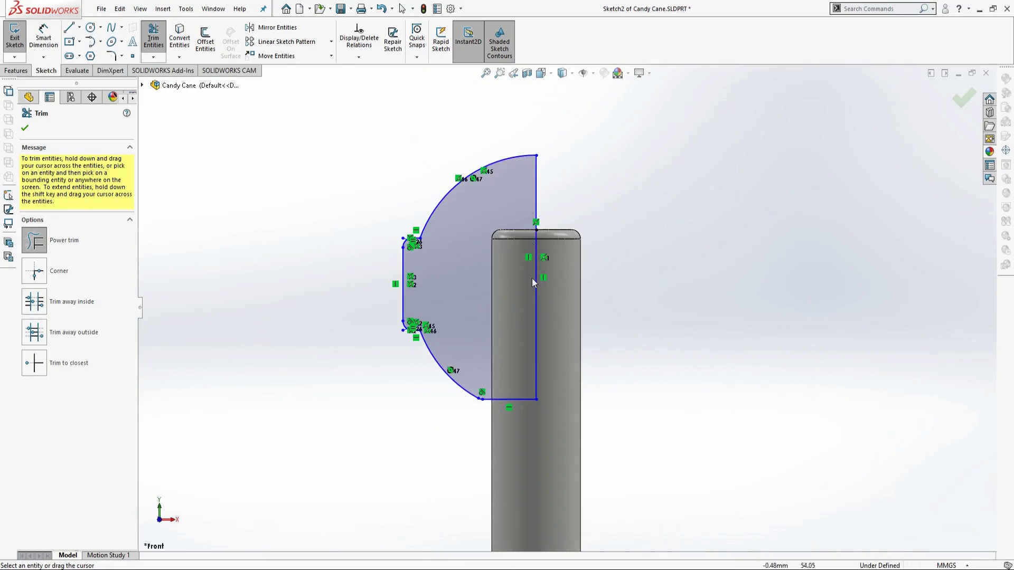
- Revolve the half profile around its vertical line as a separate body, and save the part as Lolly
click(16, 70)
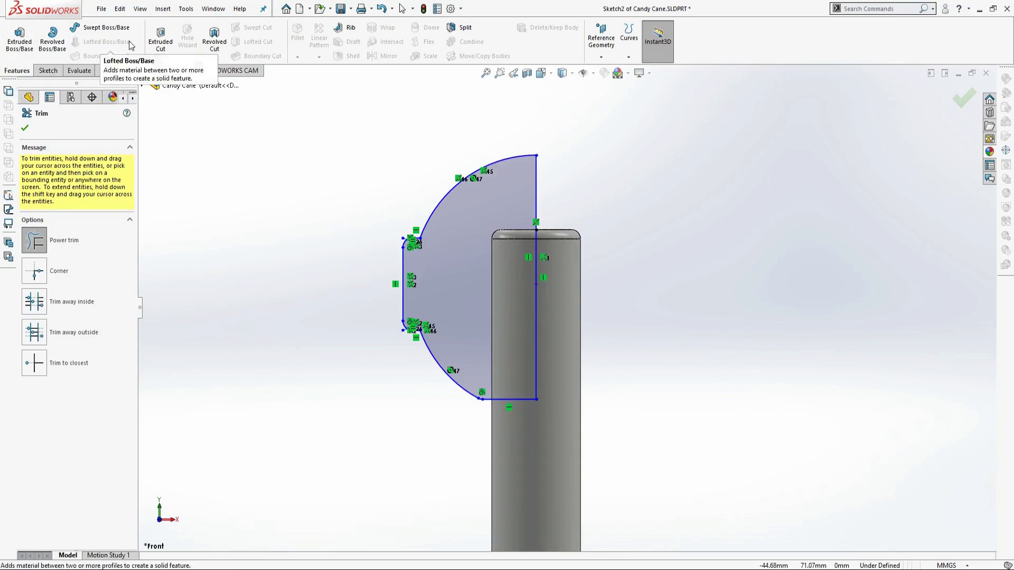
click(52, 38)
click(536, 353)
key(Return)
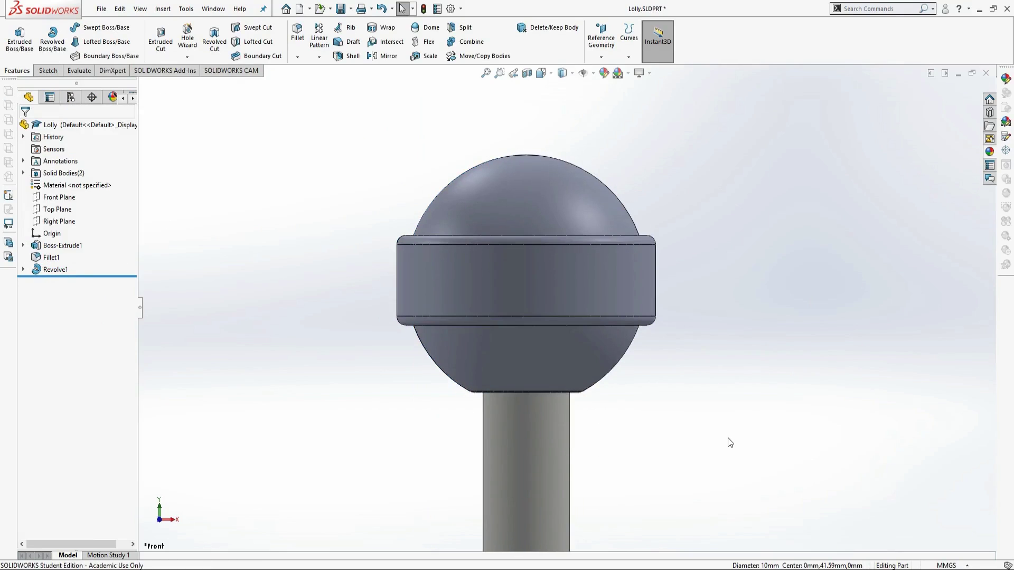
- Start a sketch on the flat underside of the lolly head and convert the stick's outer circular edge into it
middle_drag(727, 443, 578, 459)
click(575, 460)
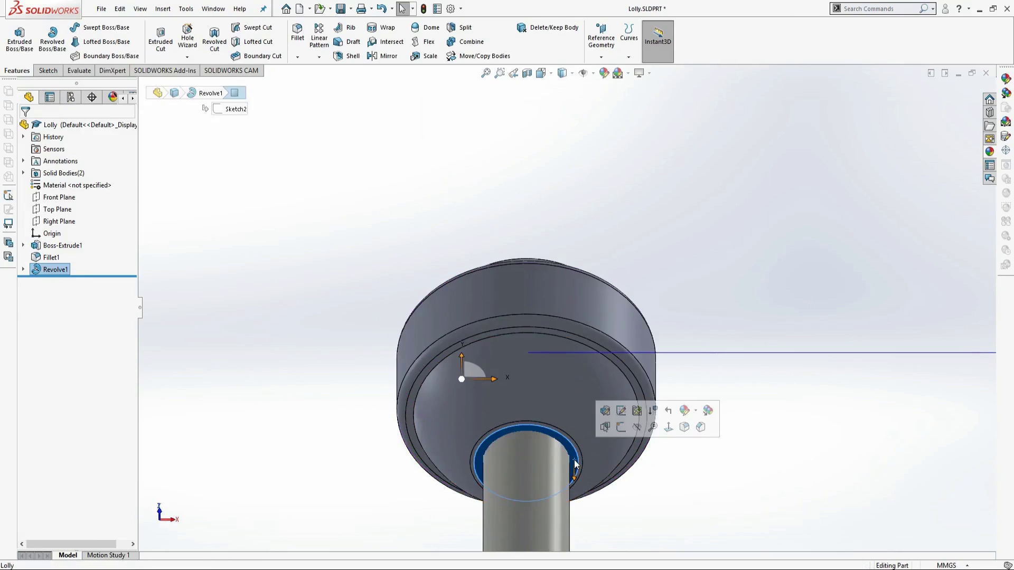
click(626, 426)
scroll(586, 398, up, 3)
middle_drag(587, 398, 563, 458)
click(553, 452)
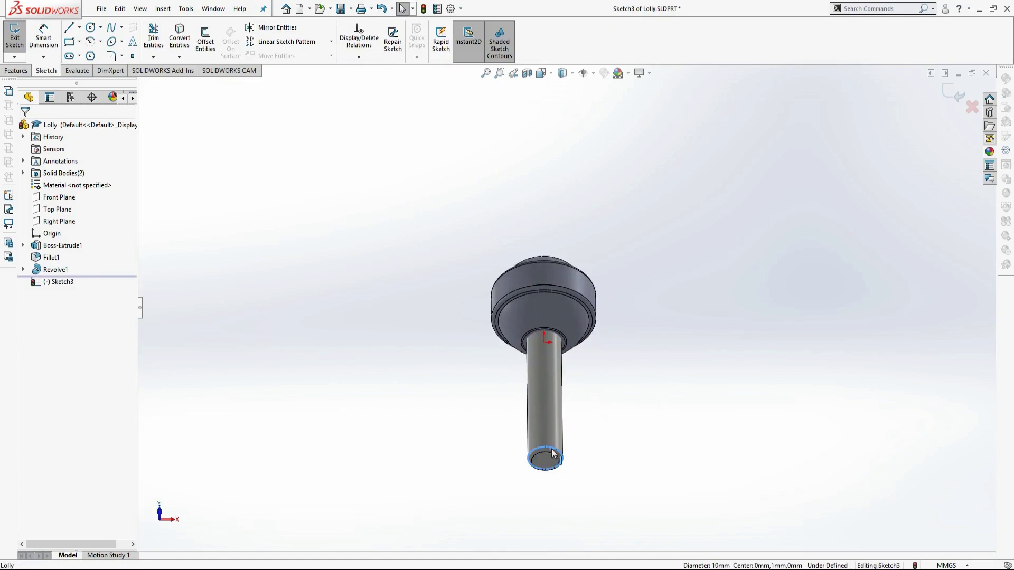
click(180, 38)
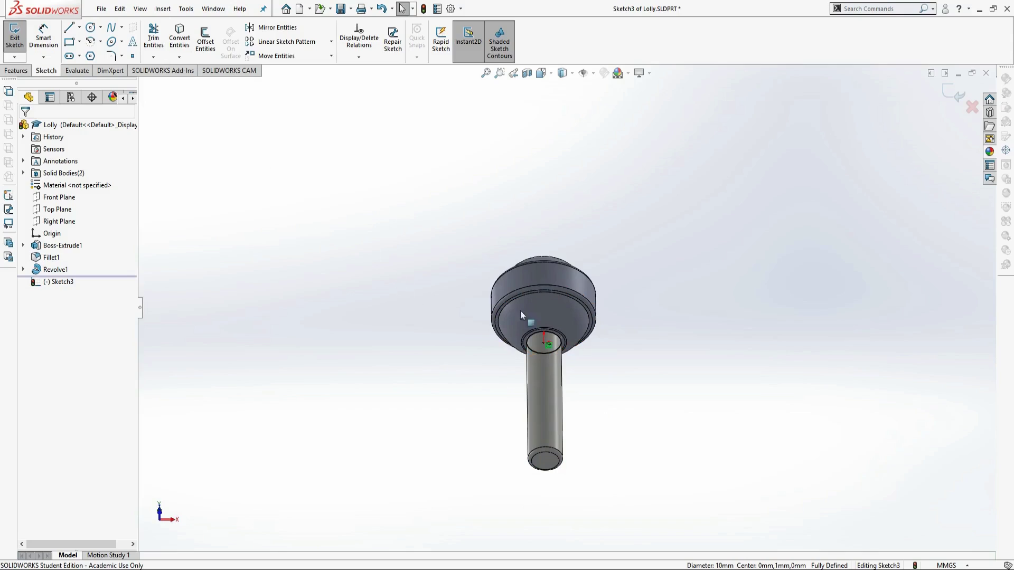
- Start an extruded cut from the converted circle, show hidden lines in front view, and set the blind depth to 18.5 mm
scroll(603, 350, down, 5)
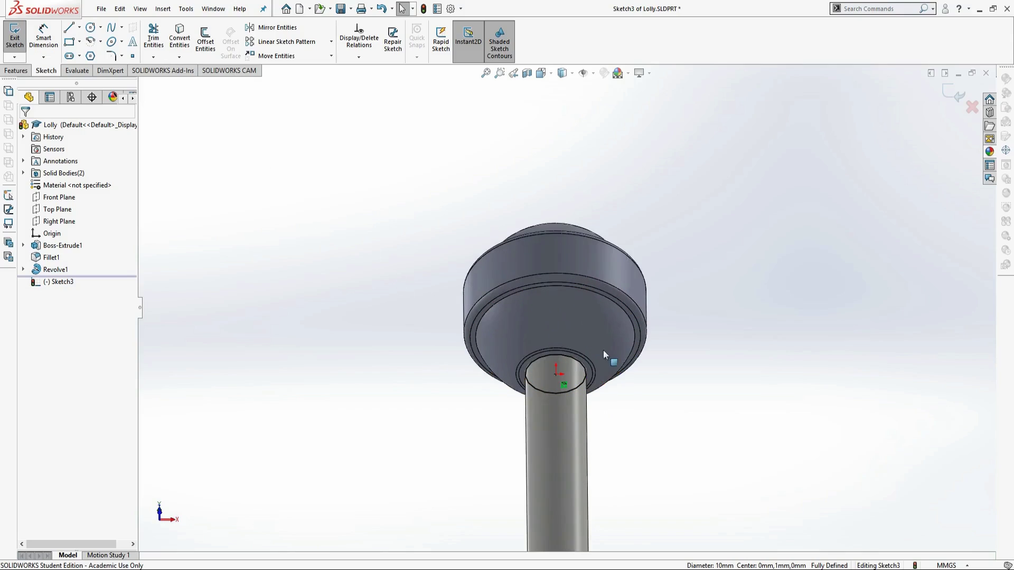
click(16, 70)
click(168, 37)
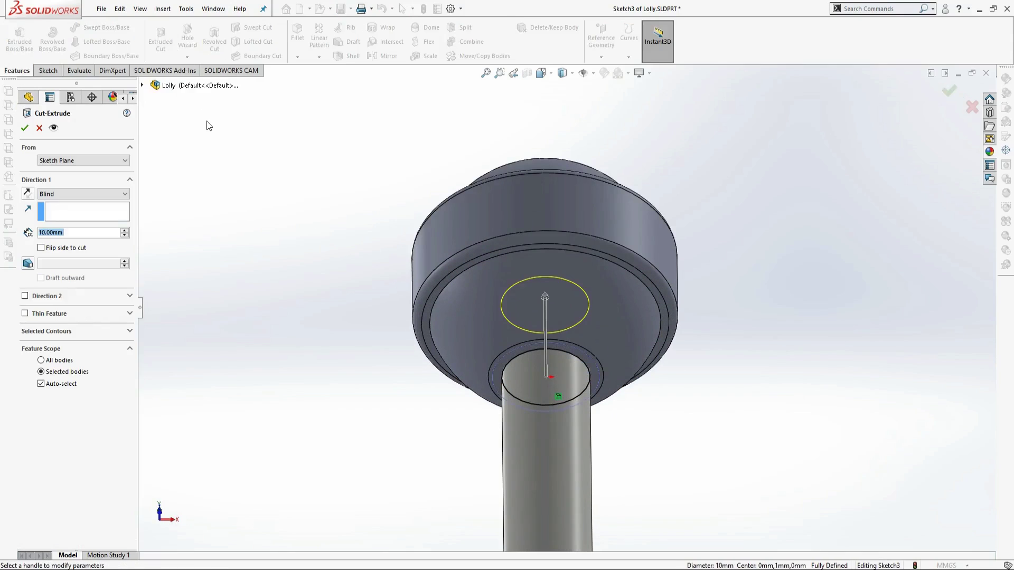
click(542, 74)
click(552, 124)
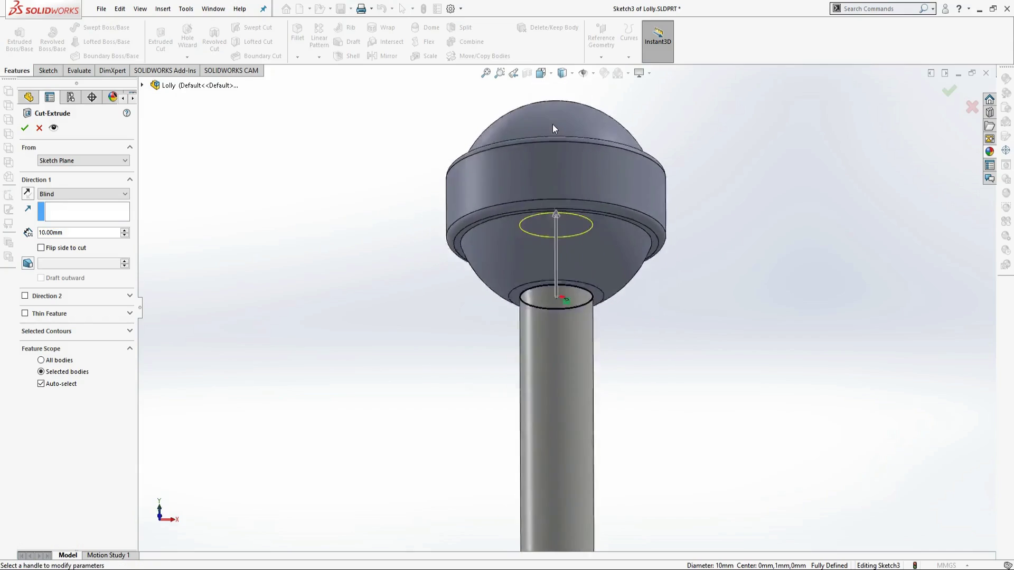
click(565, 73)
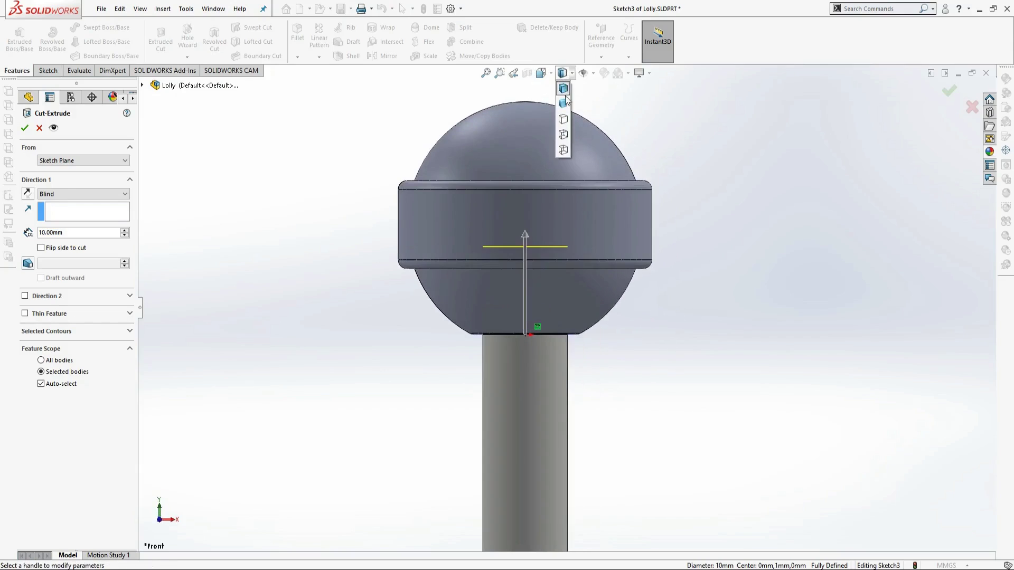
click(563, 136)
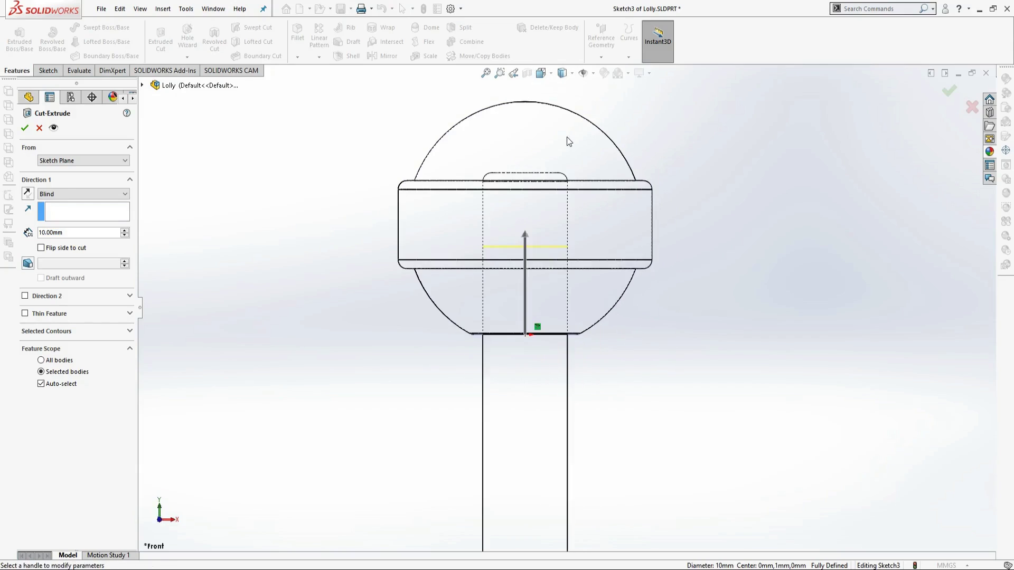
double_click(86, 232)
text(1)
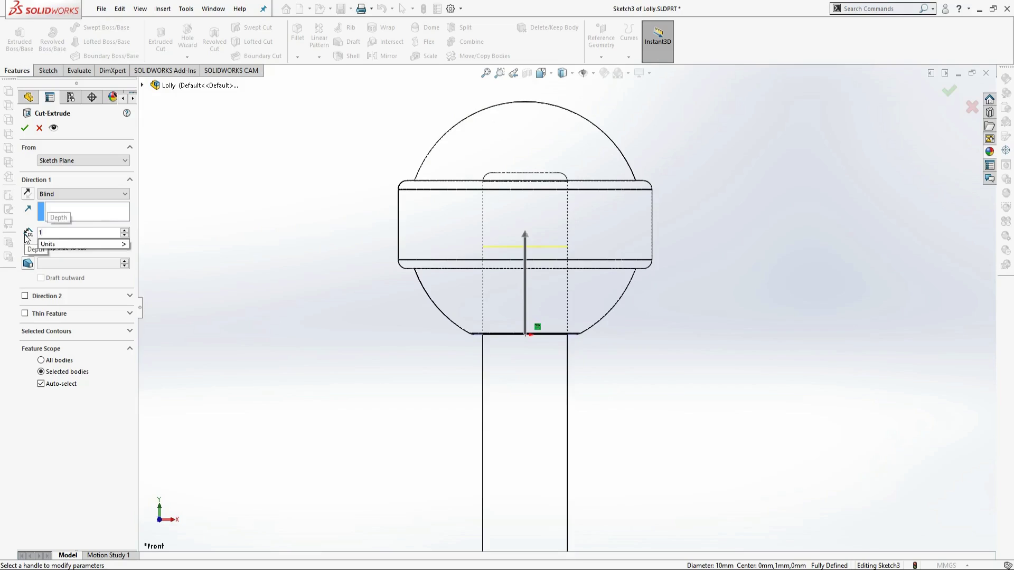
text(8.5)
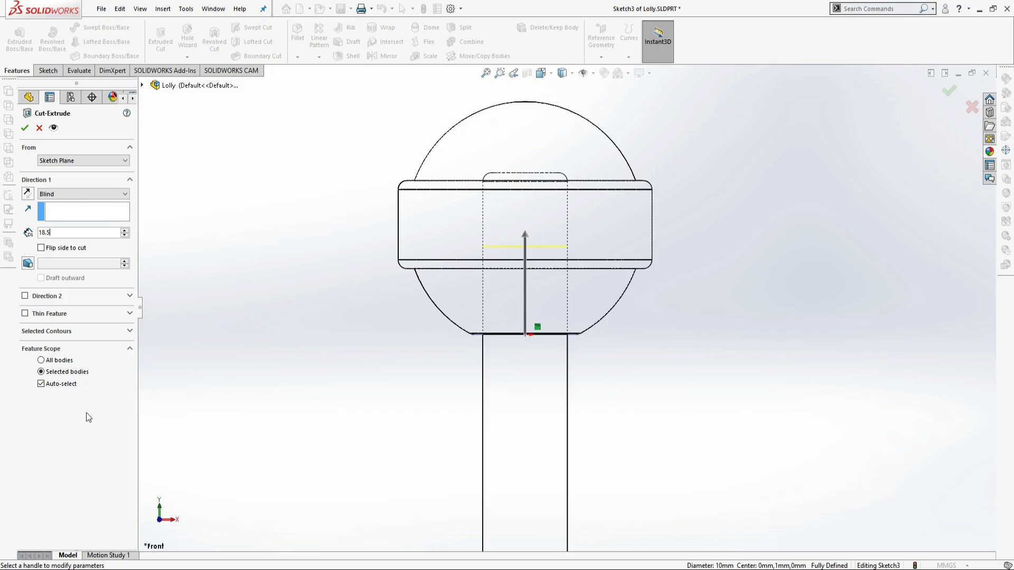
key(Return)
- Limit the cut to the revolved lolly head body, complete it, and restore the shaded-with-edges display
middle_drag(407, 327, 409, 364)
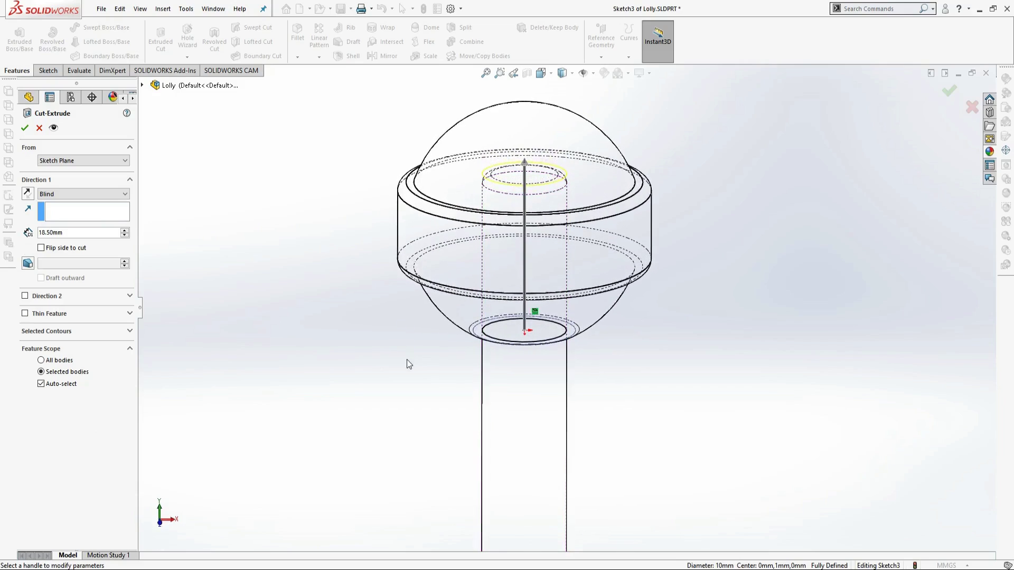
click(41, 383)
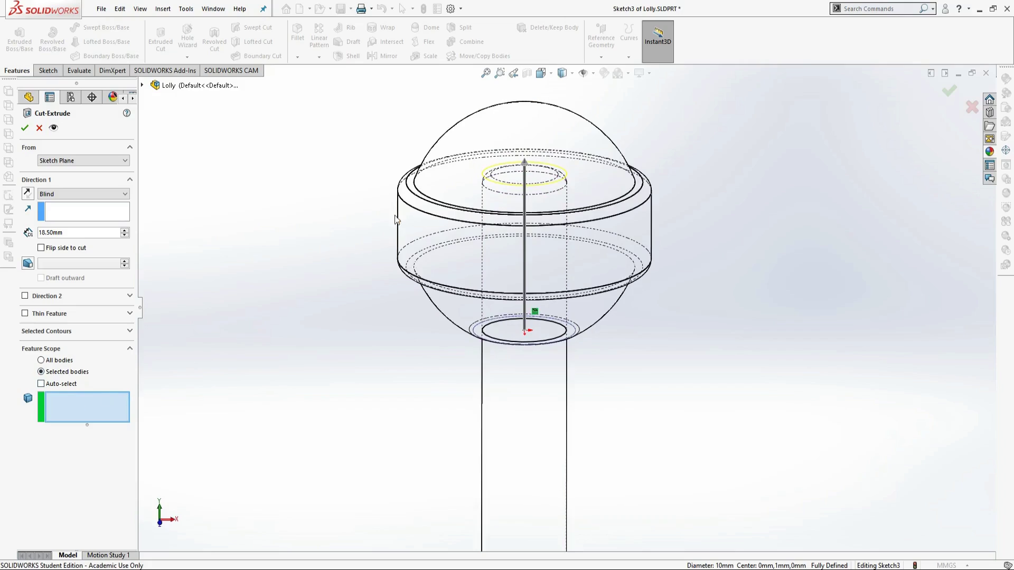
click(445, 179)
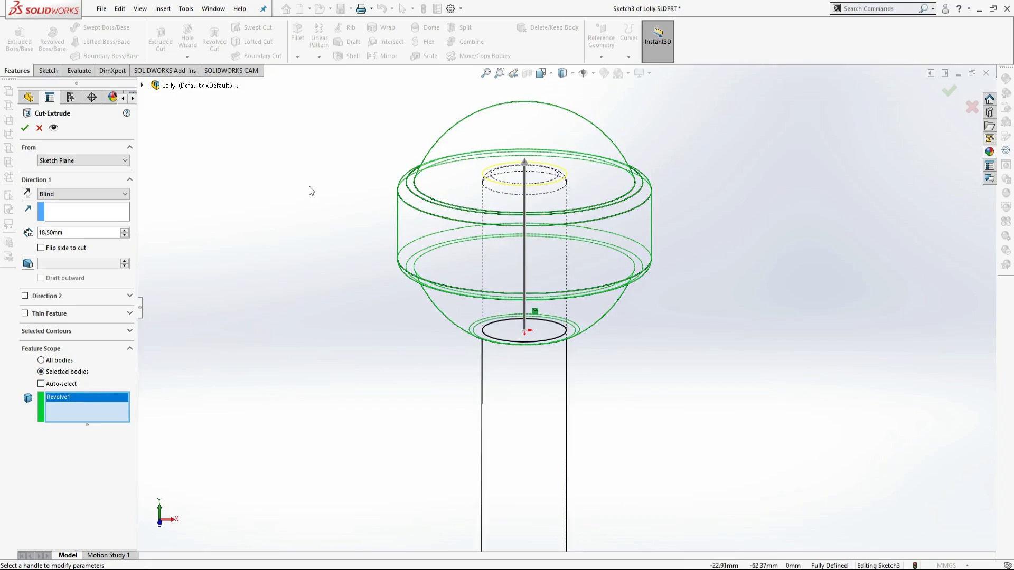
click(25, 128)
click(563, 73)
click(564, 88)
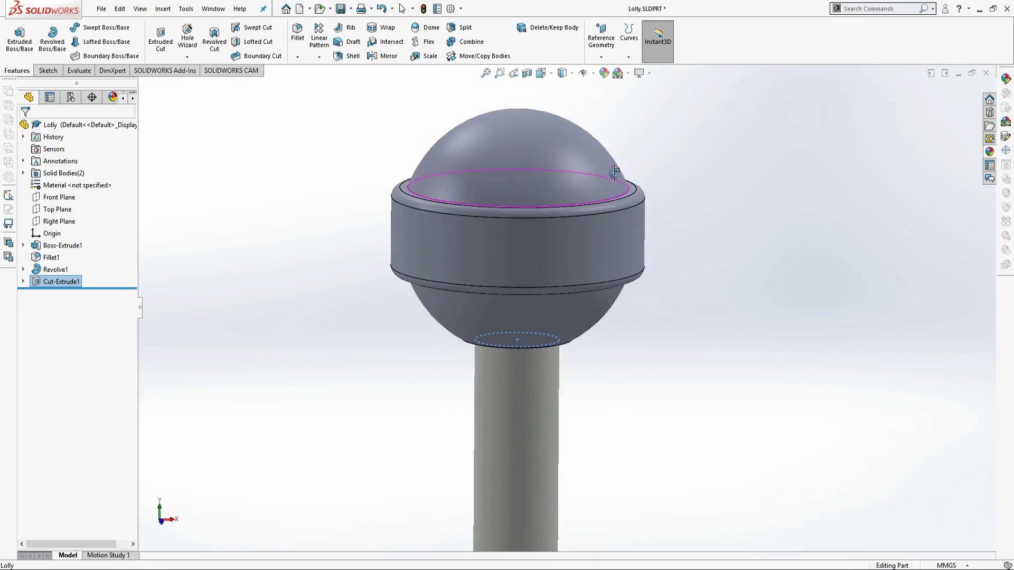
- Apply a solid red swatch image from the SW folder as a decal on the whole lolly head body
click(732, 256)
click(22, 174)
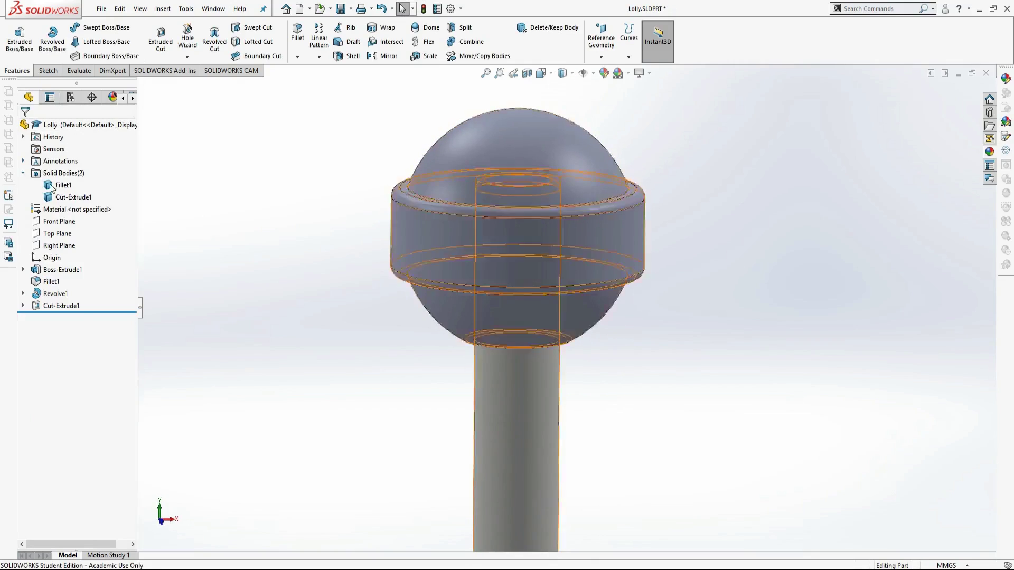
click(69, 197)
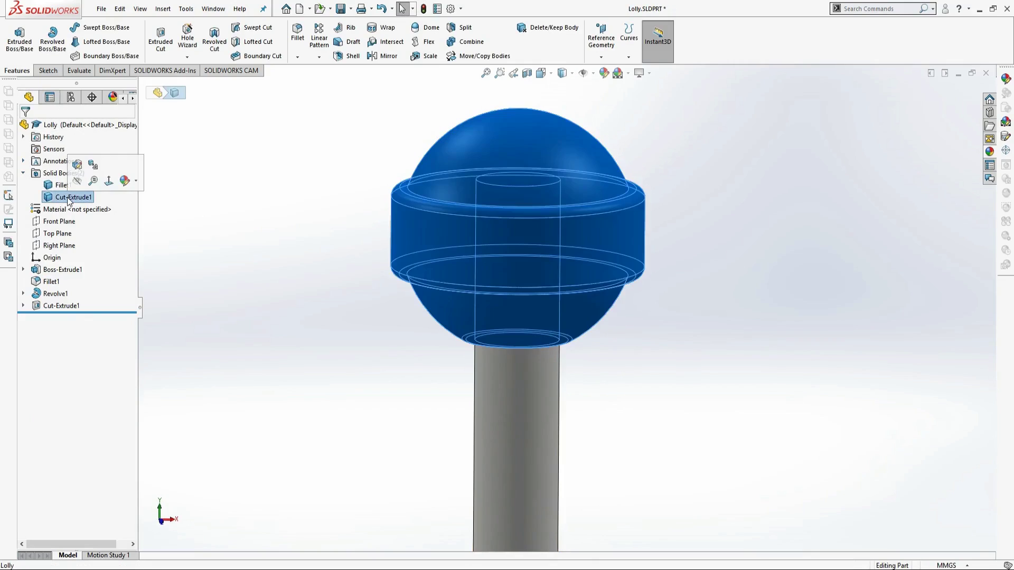
click(1006, 137)
click(71, 346)
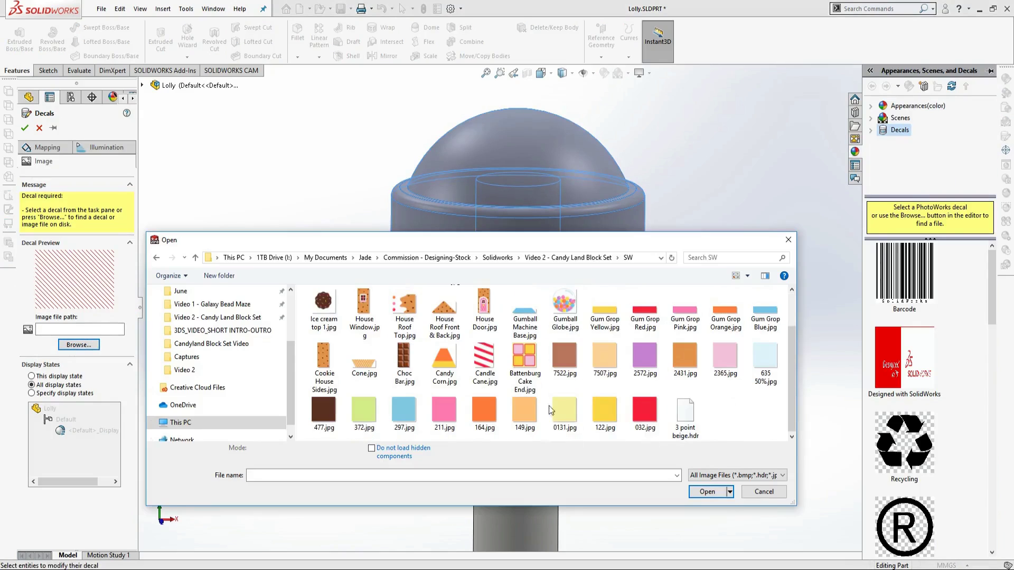
double_click(404, 409)
click(48, 148)
click(949, 90)
- Show the finished lollipop in front view, save the Lolly part and close it
click(542, 73)
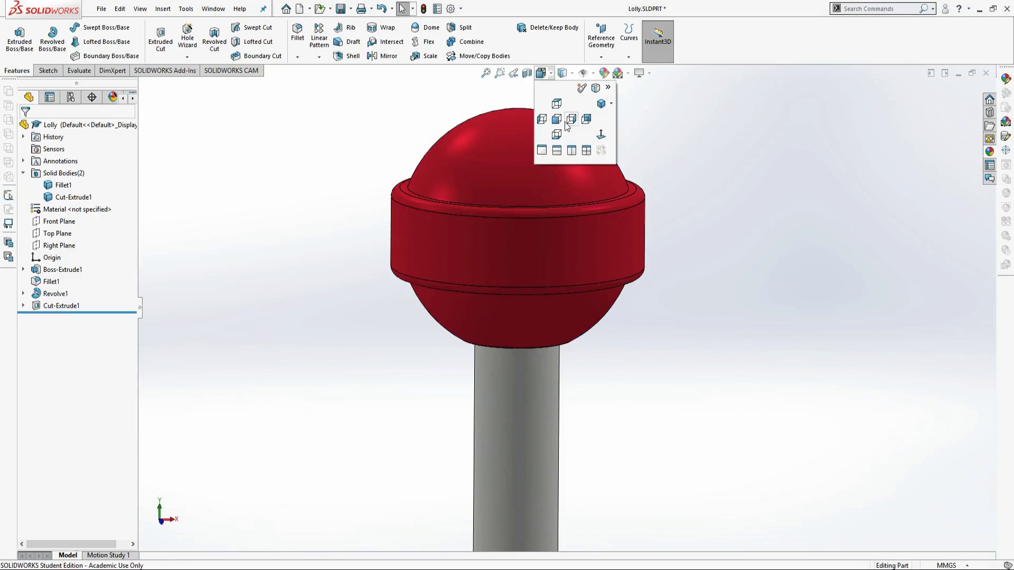
click(556, 118)
key(ctrl+s)
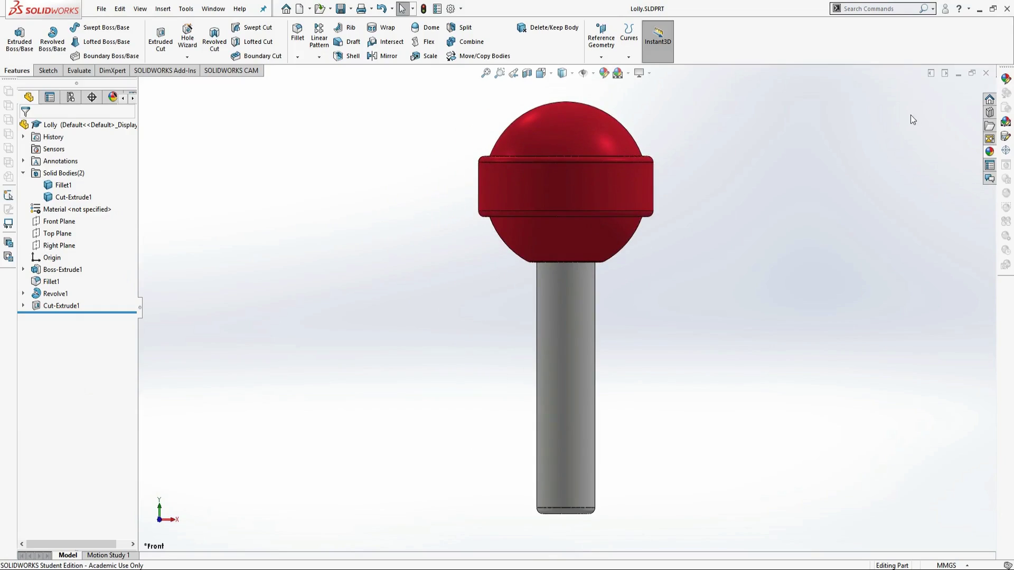
click(985, 73)
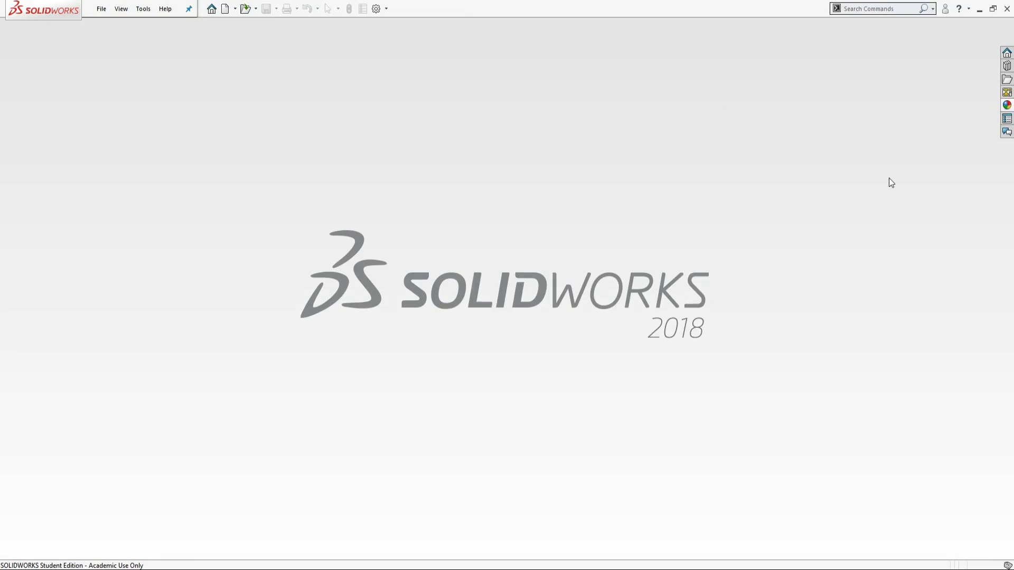